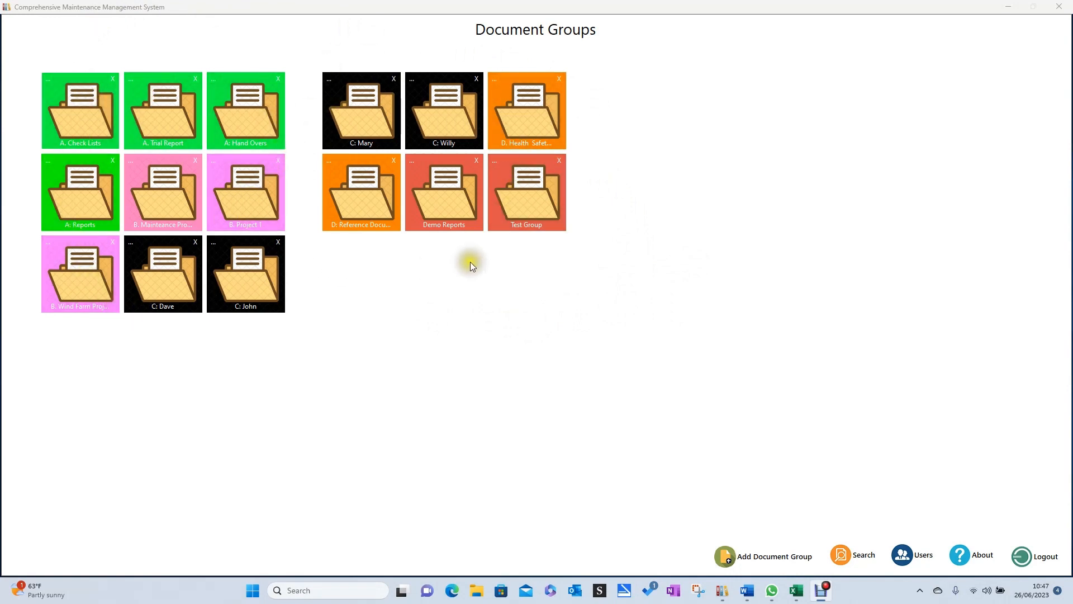
Open the A: Reports document group and start a new Tech Reports document from the third document type.
left_click(428, 256)
left_click(76, 193)
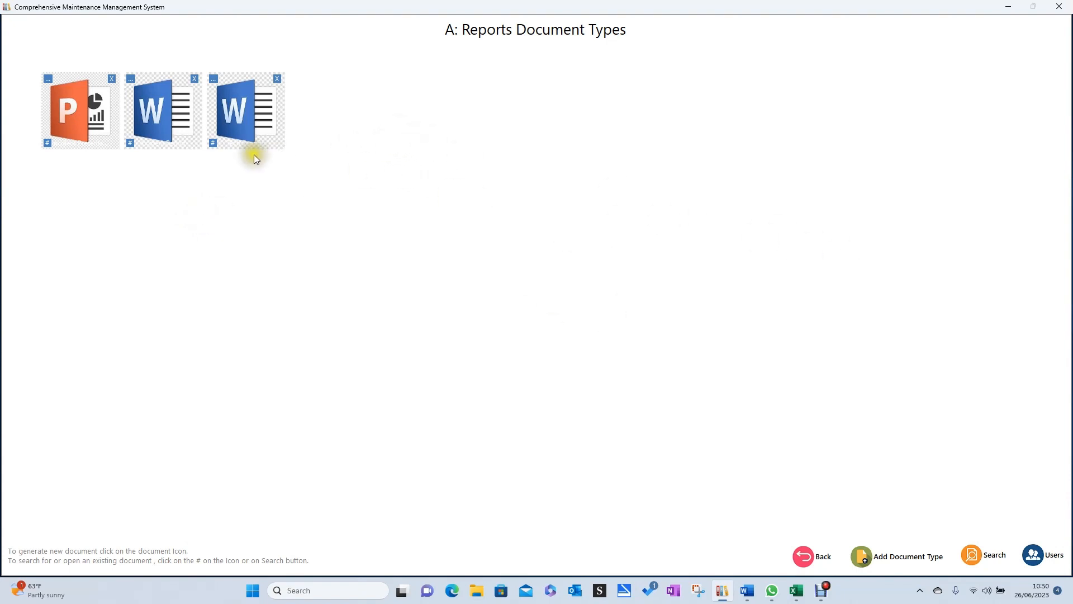
left_click(234, 109)
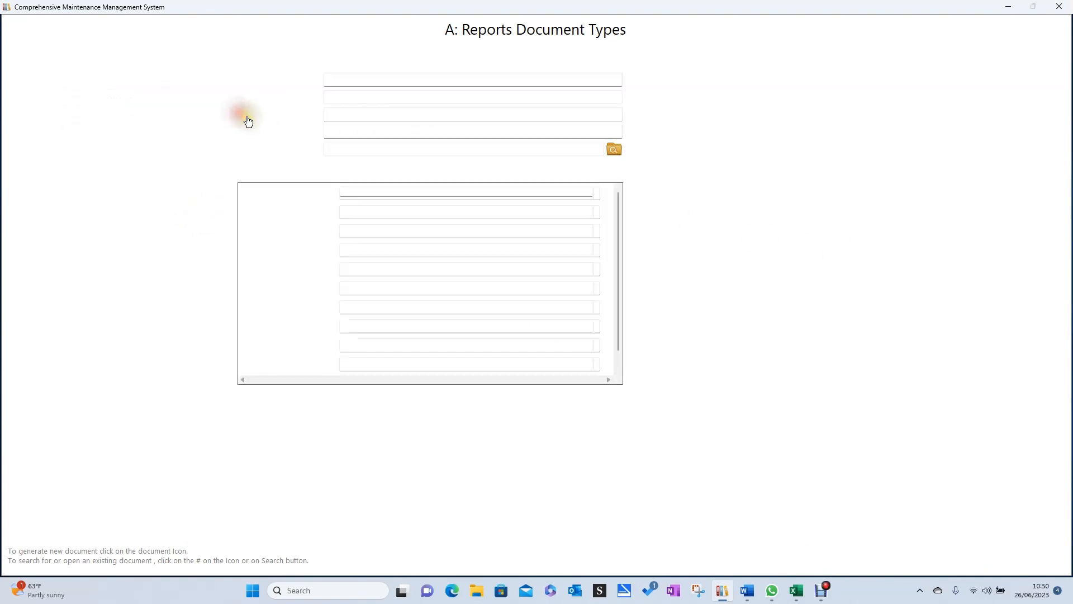
left_click(1041, 296)
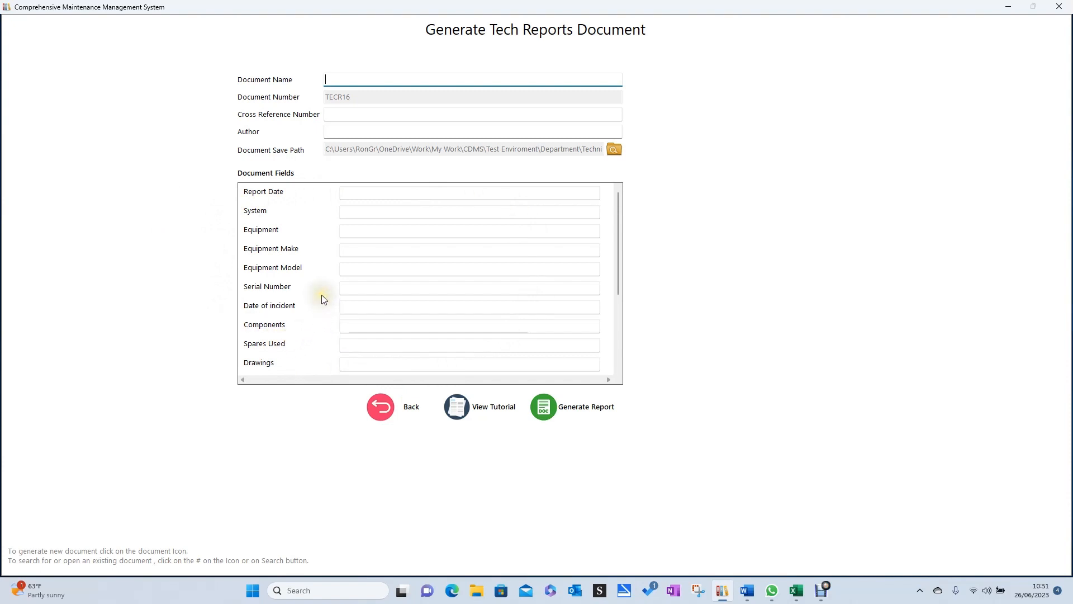
Name the new document "Failure of hoisting system in the main crane".
left_click(341, 78)
type("Failure of hoisting system in the main cr")
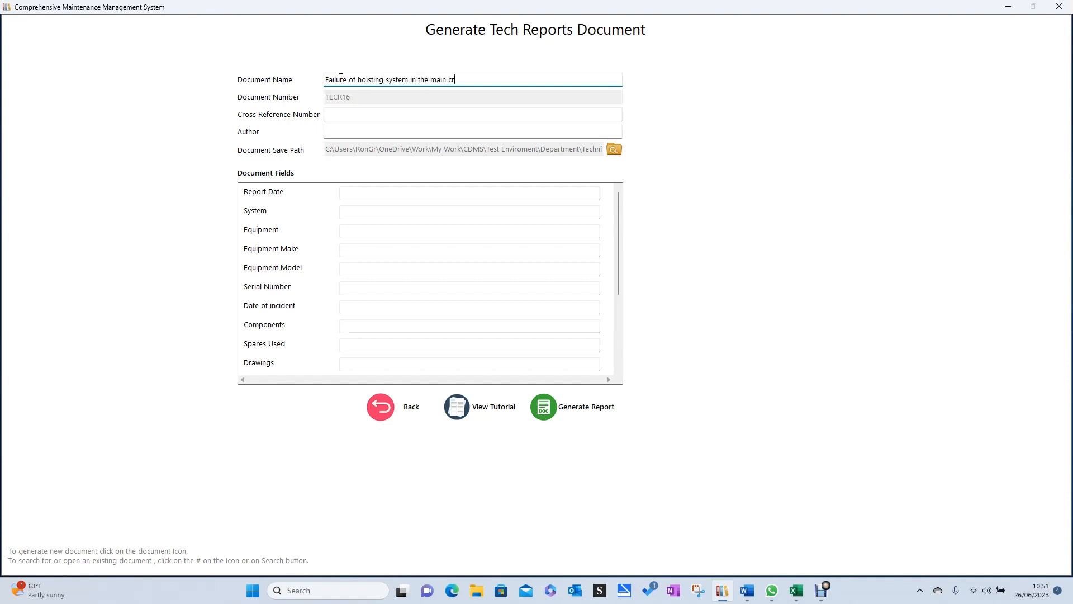
type("ane")
left_click(359, 99)
Set the document's cross reference number to 4321.
left_click(337, 115)
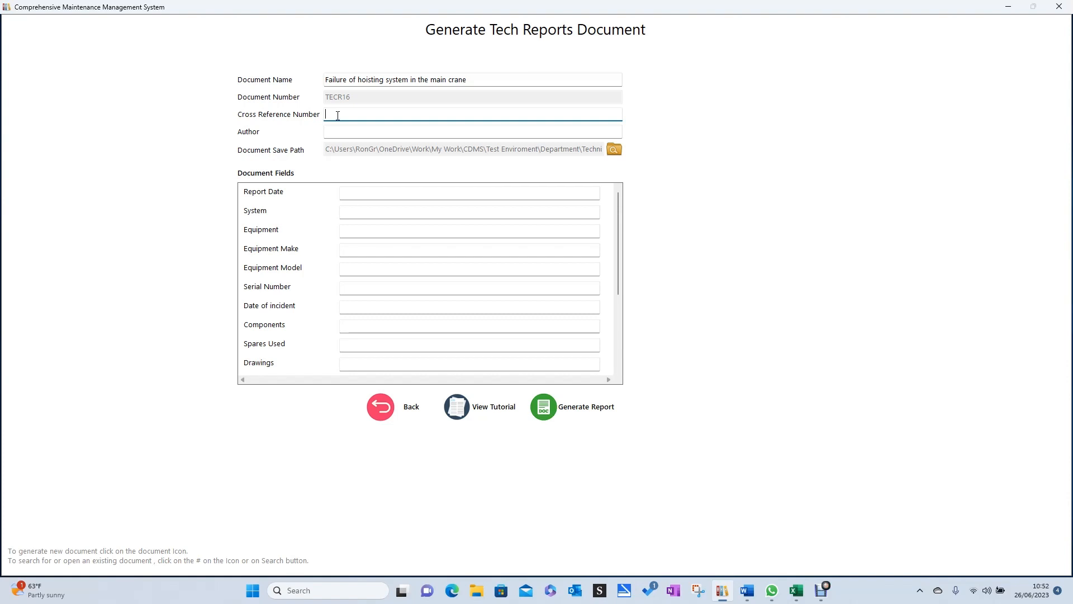
type("$£\"")
key("BackSpace")
key("BackSpace")
key("BackSpace")
type("4327")
Fill in the author's name for the document.
left_click(337, 128)
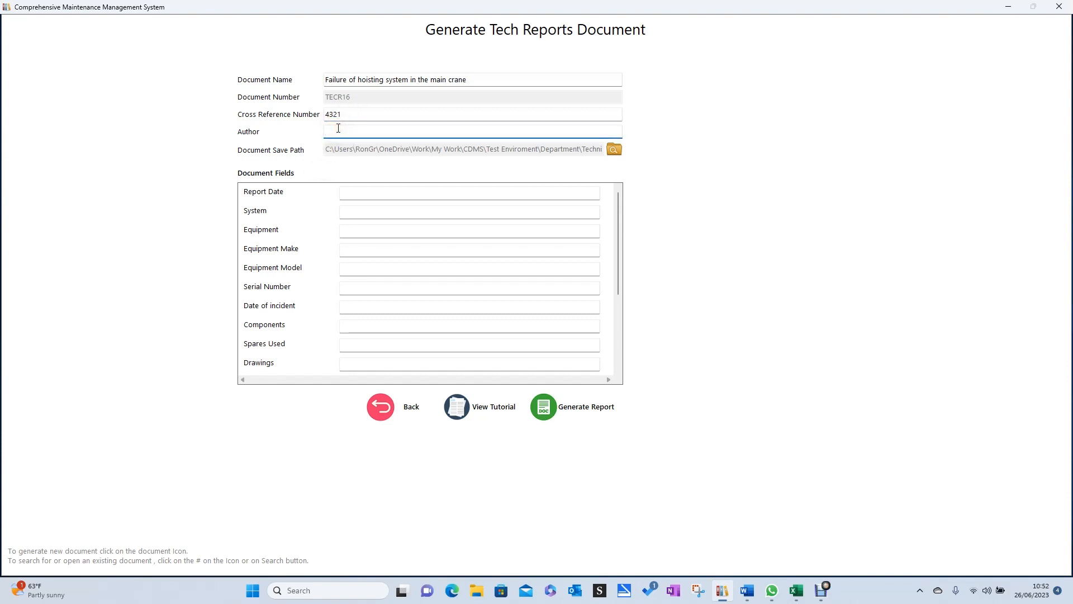
type("AN")
key("BackSpace")
type("N-Other")
View the tutorial on completing a technical report in a full-size window, and close it.
left_click(484, 410)
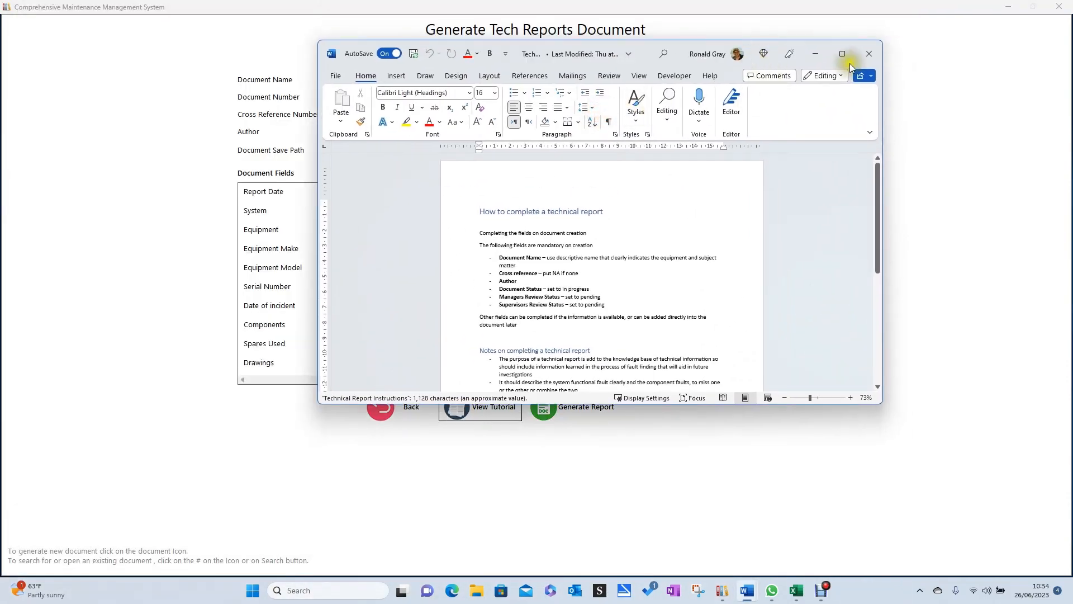
left_click(841, 53)
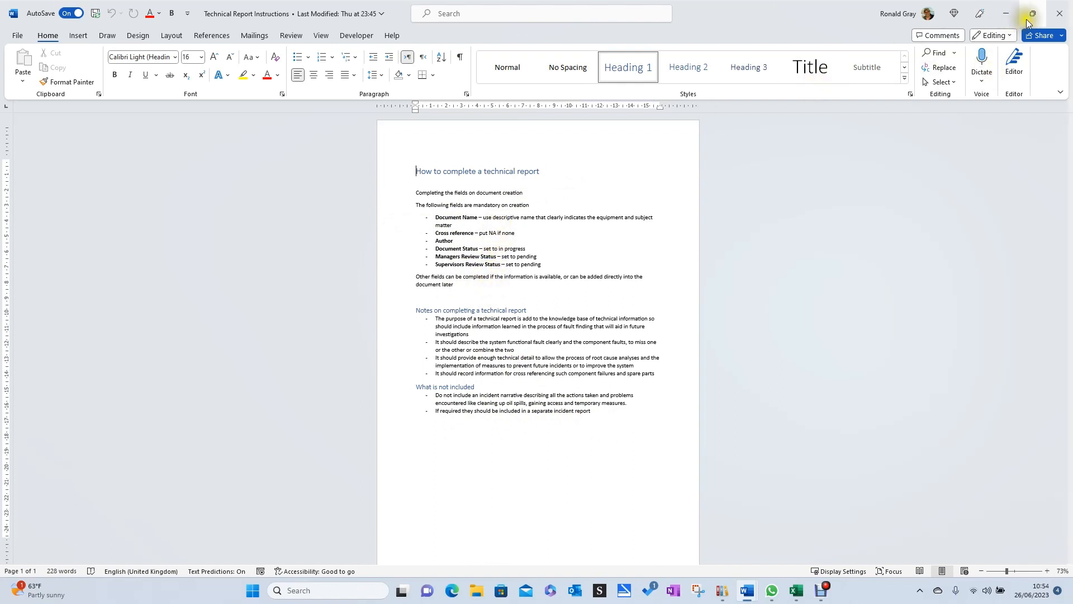
left_click(1067, 15)
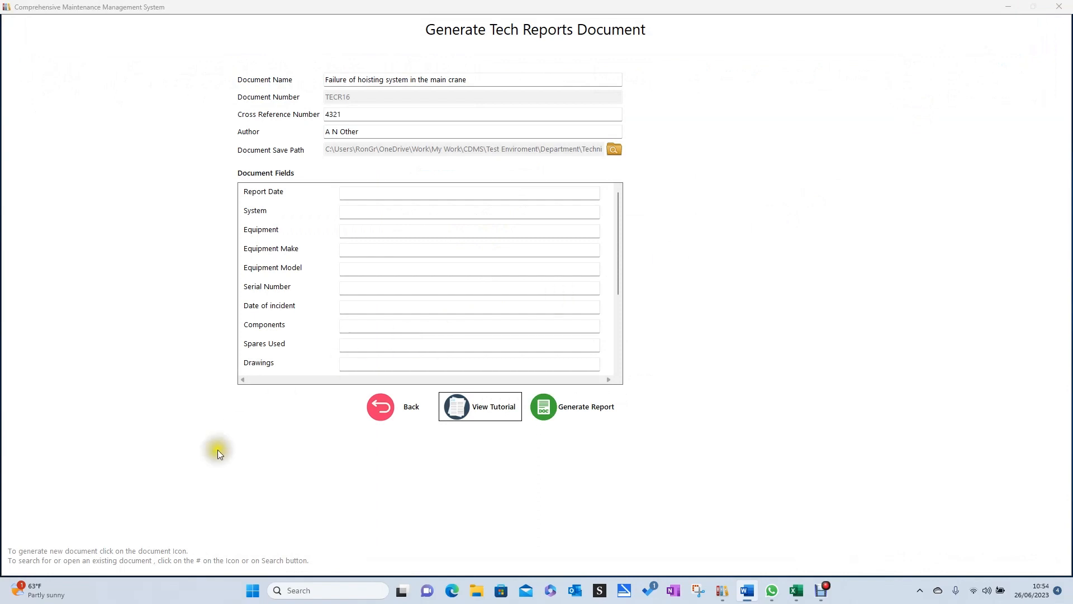
Enter "Main Crane" as the system and "Hoisting Winch" as the equipment in the document fields.
left_click(360, 193)
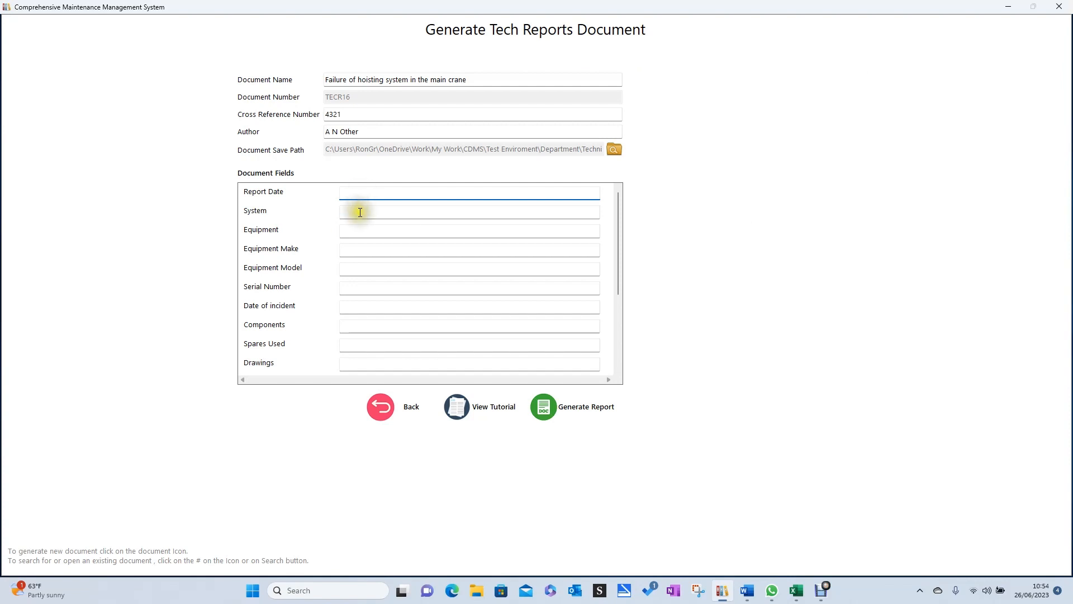
left_click(360, 212)
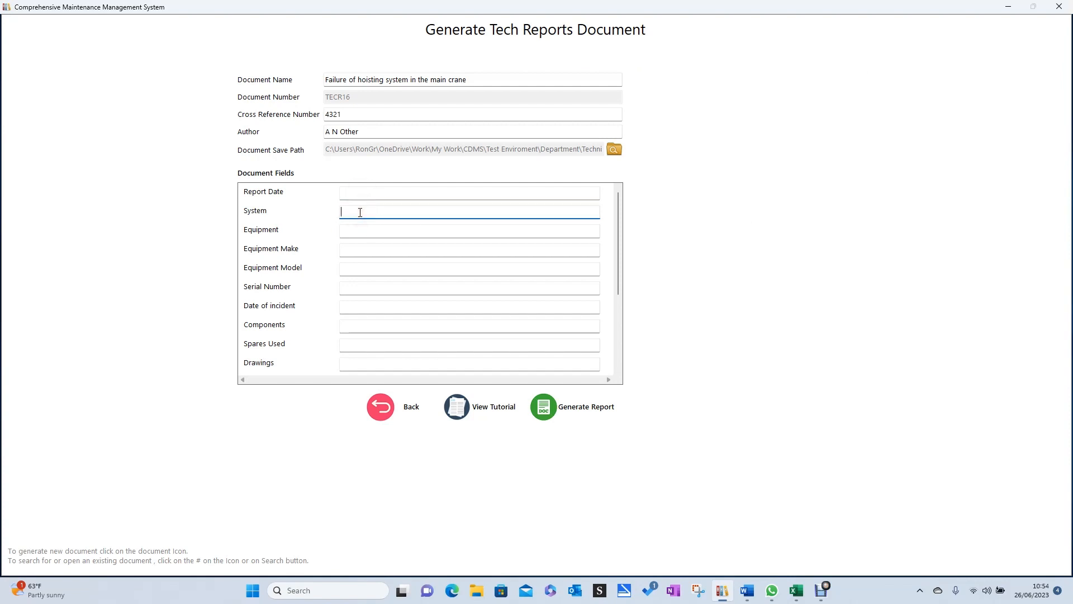
type("Main Crane")
left_click(360, 234)
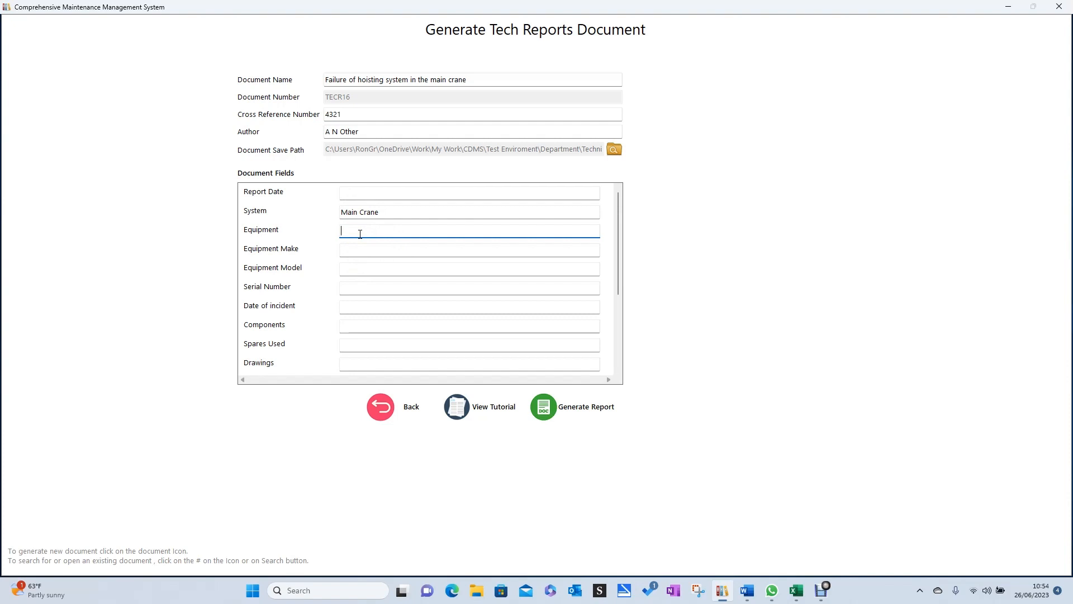
type("Hoisting Winchg")
key("BackSpace")
Set the date of incident to 25/6/23, leaving equipment make, model and serial number blank.
left_click(378, 253)
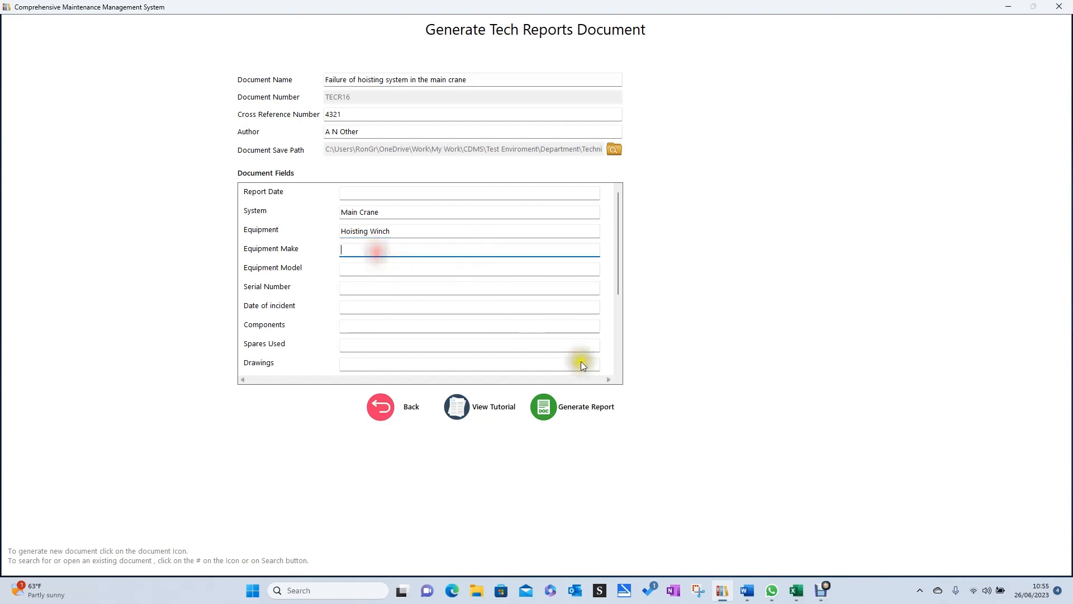
left_click(366, 269)
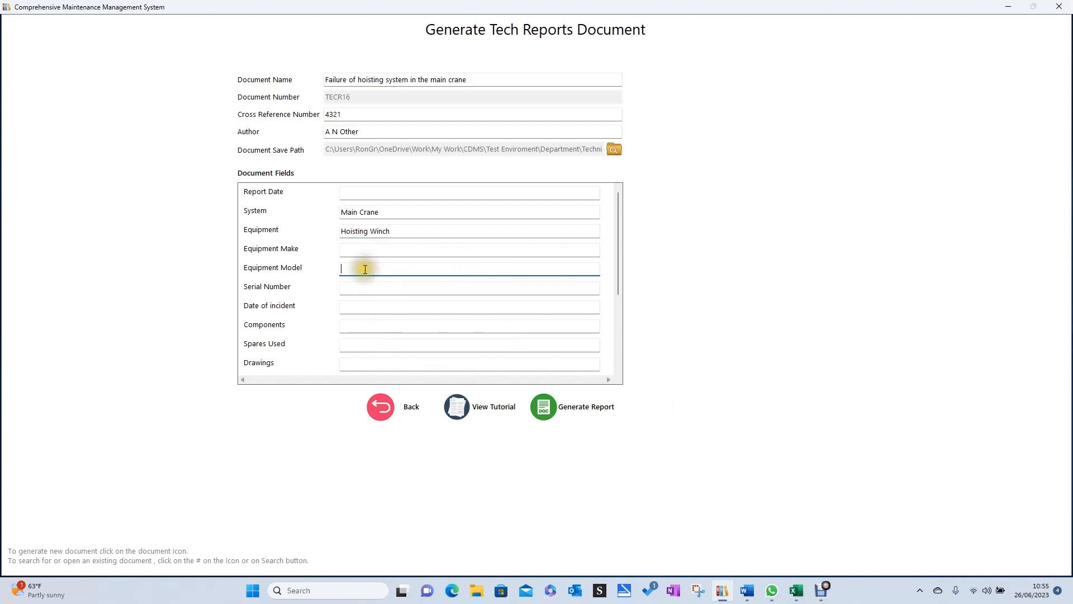
left_click(357, 287)
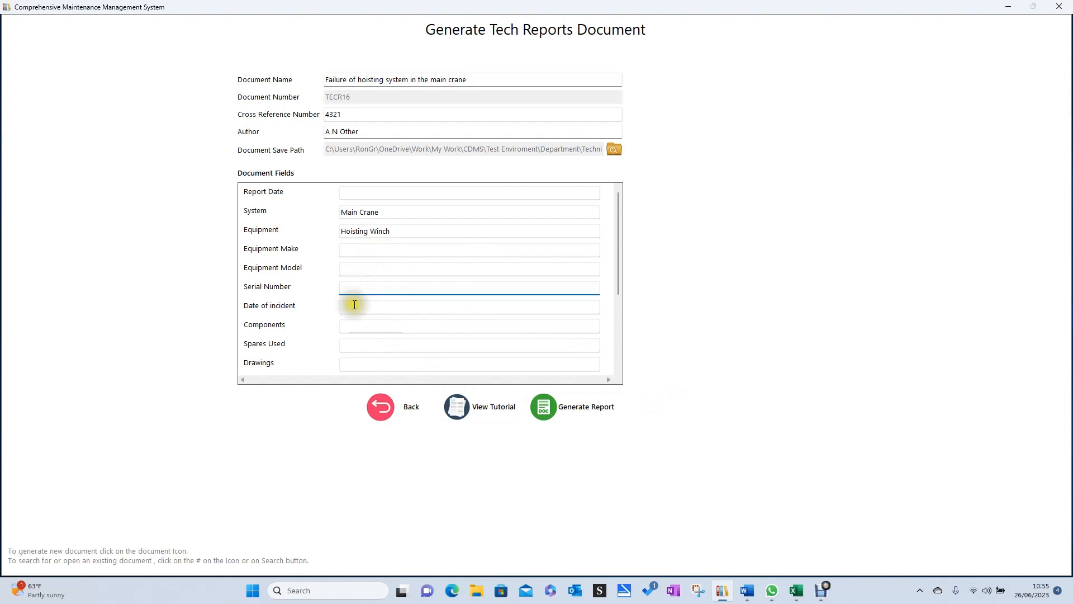
left_click(361, 307)
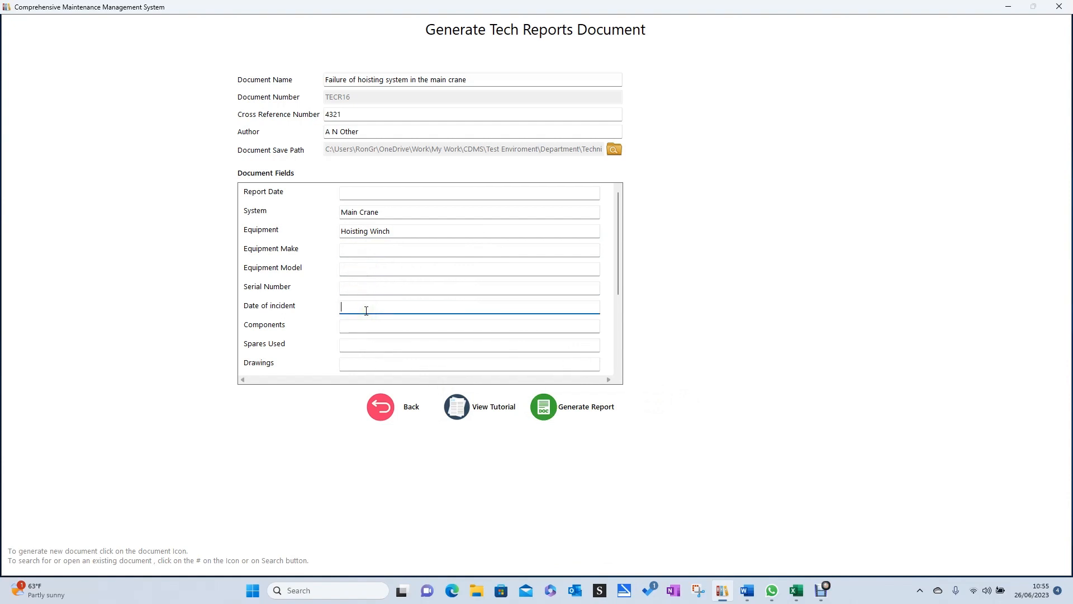
type("25/6/23")
Set the document status to "In Progress" and both the supervisors and managers review statuses to "Pending".
left_click(354, 325)
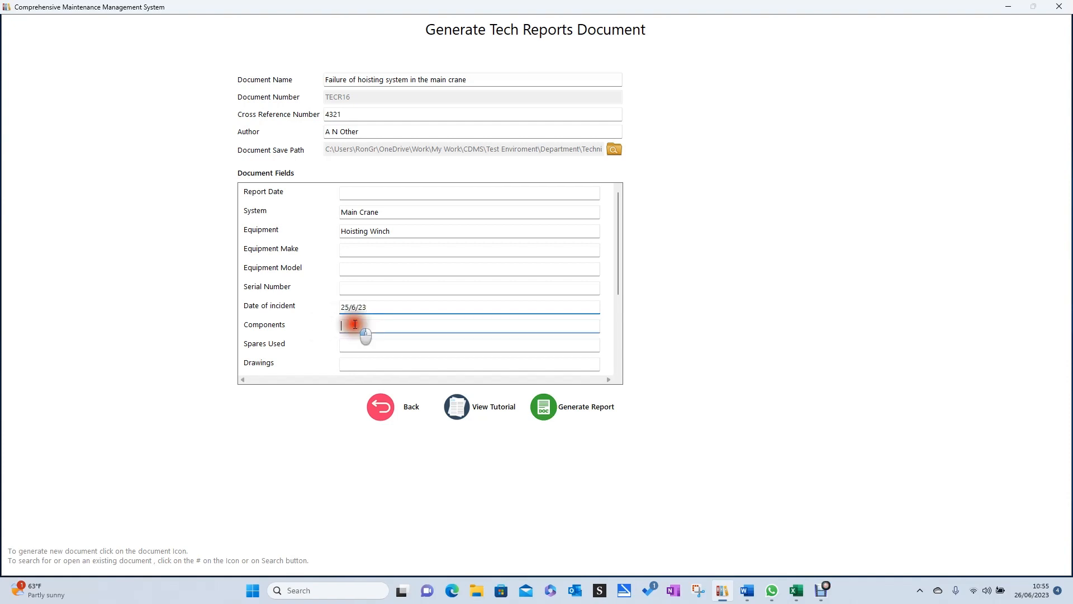
scroll(353, 340, "down", 1)
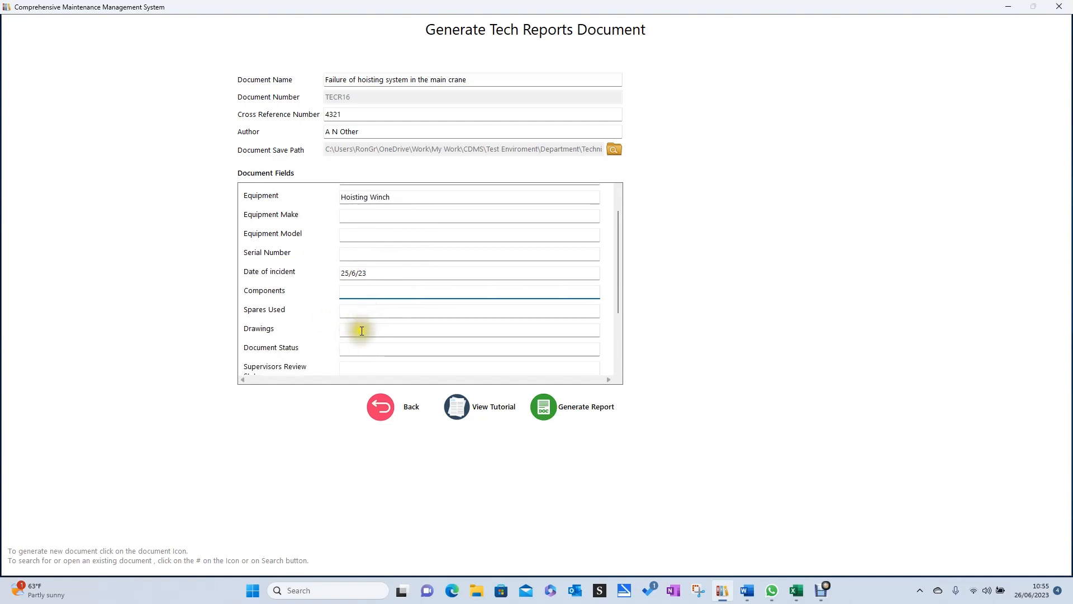
scroll(360, 333, "down", 2)
left_click(361, 294)
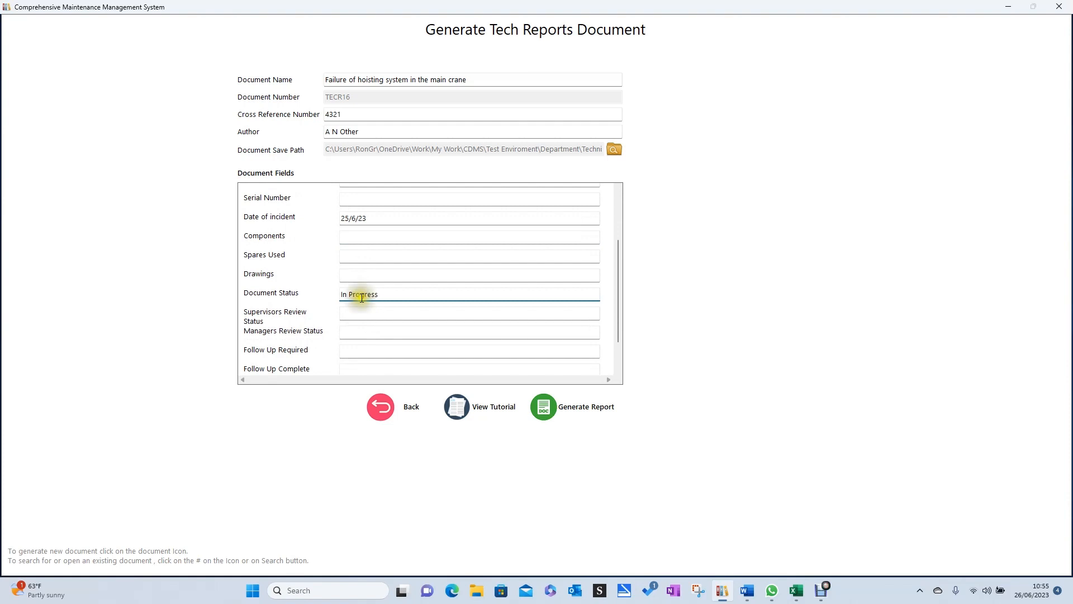
left_click(351, 313)
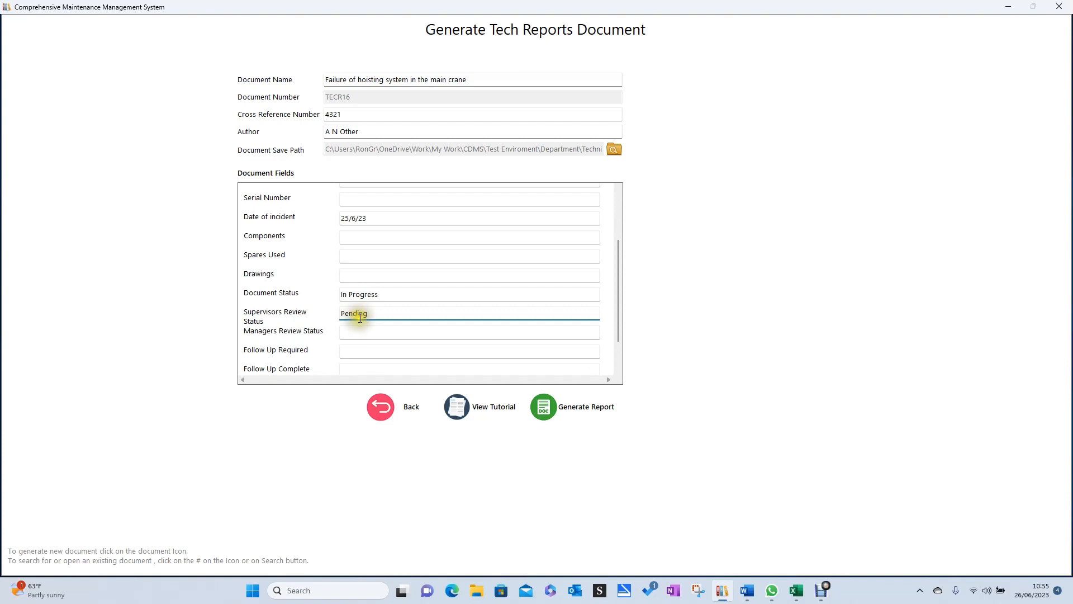
left_click(349, 331)
type("Pending")
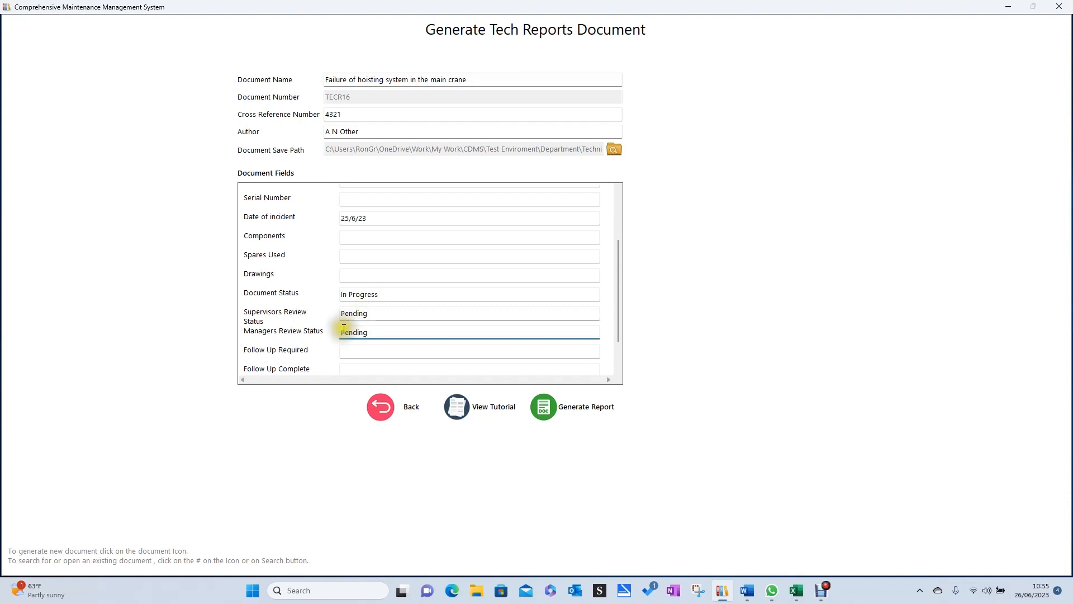
Check the remaining document fields and generate the report.
scroll(280, 319, "down", 1)
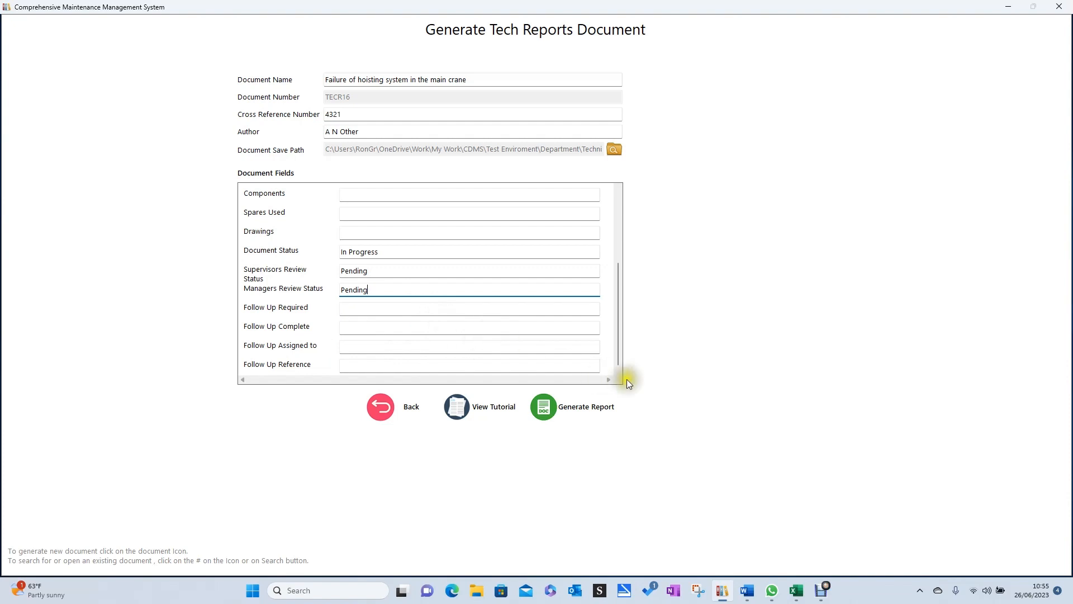
scroll(476, 313, "up", 3)
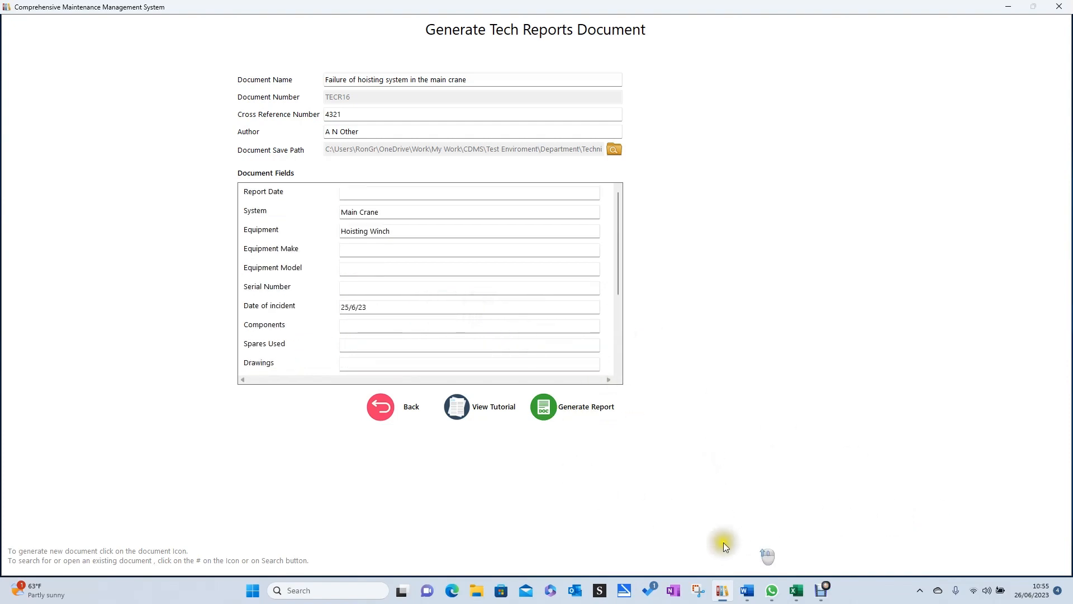
left_click(568, 412)
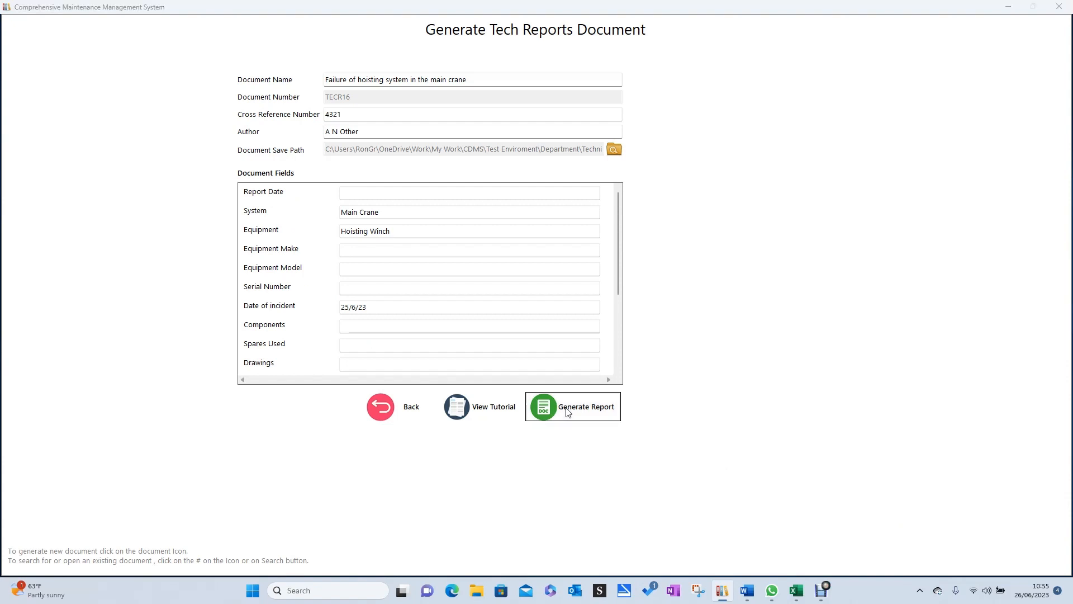
left_click(591, 334)
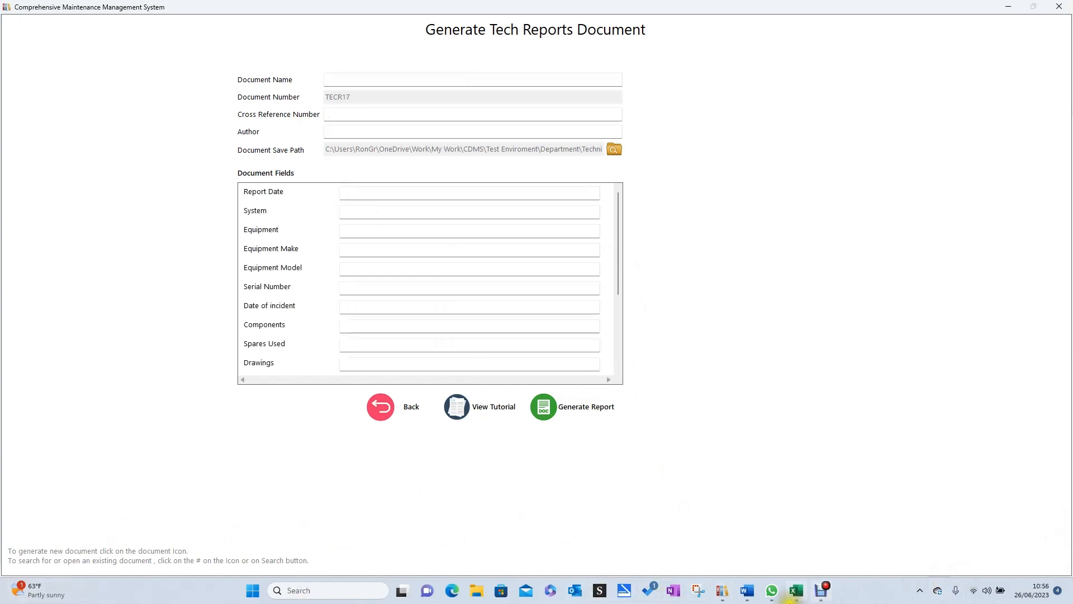
Switch to the generated hoisting system report in Word and review its header details, breakdown sections, Data table and Work Flow Control table.
left_click(746, 593)
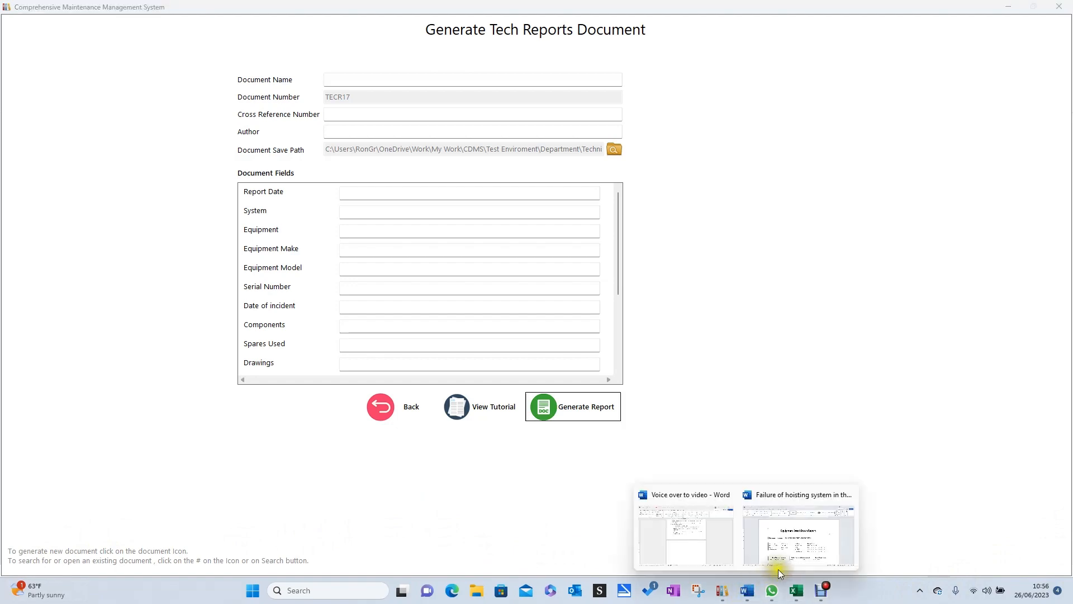
left_click(789, 552)
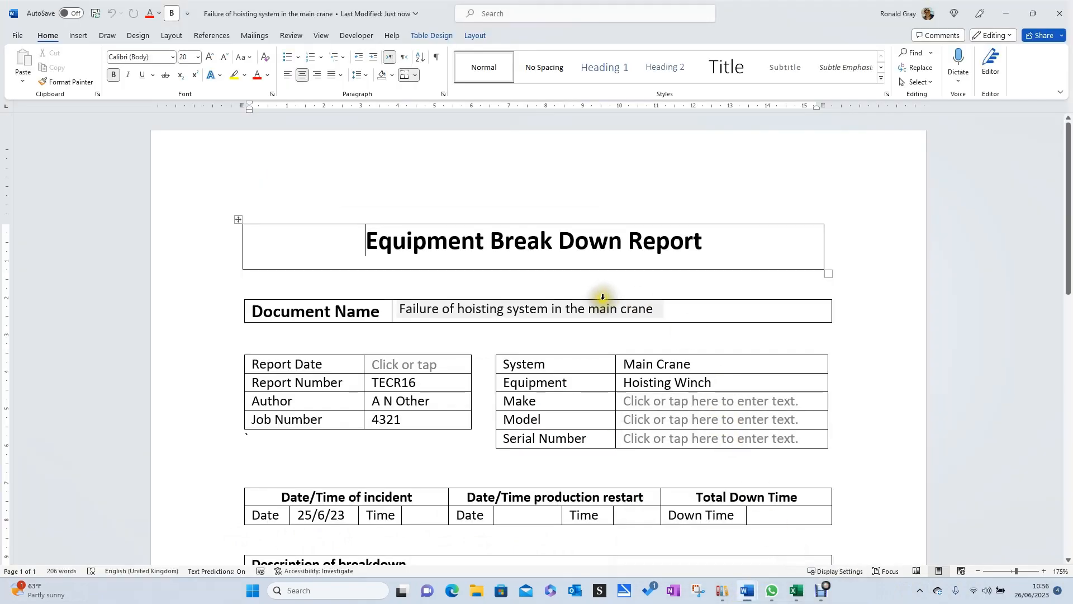
scroll(606, 318, "down", 3)
scroll(551, 300, "up", 3)
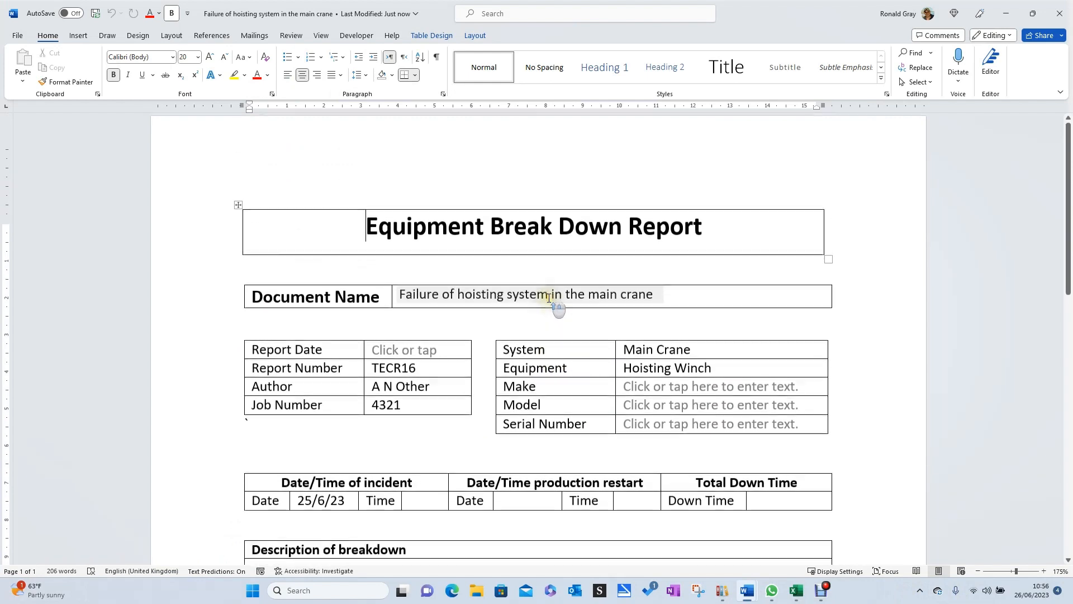
scroll(296, 263, "down", 2)
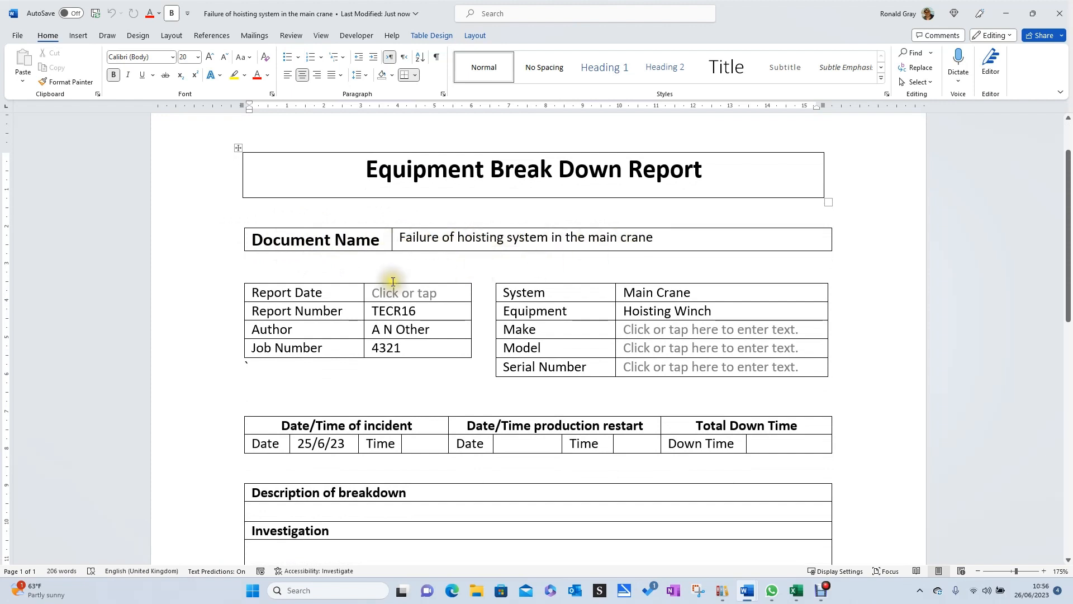
scroll(388, 283, "down", 3)
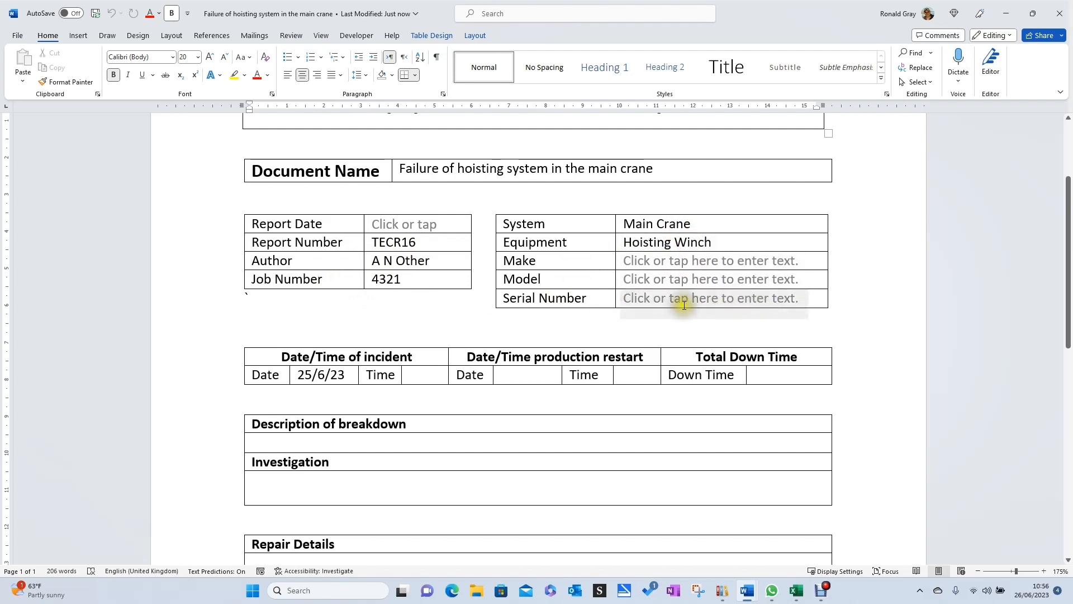
scroll(568, 319, "down", 4)
scroll(567, 320, "down", 5)
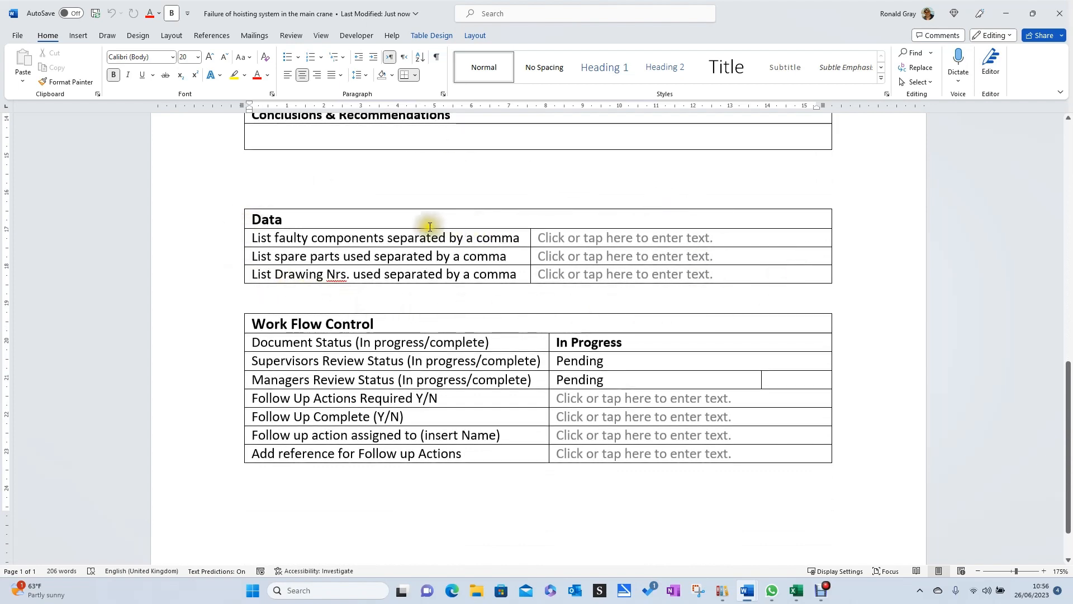
scroll(398, 209, "up", 1)
scroll(398, 209, "up", 10)
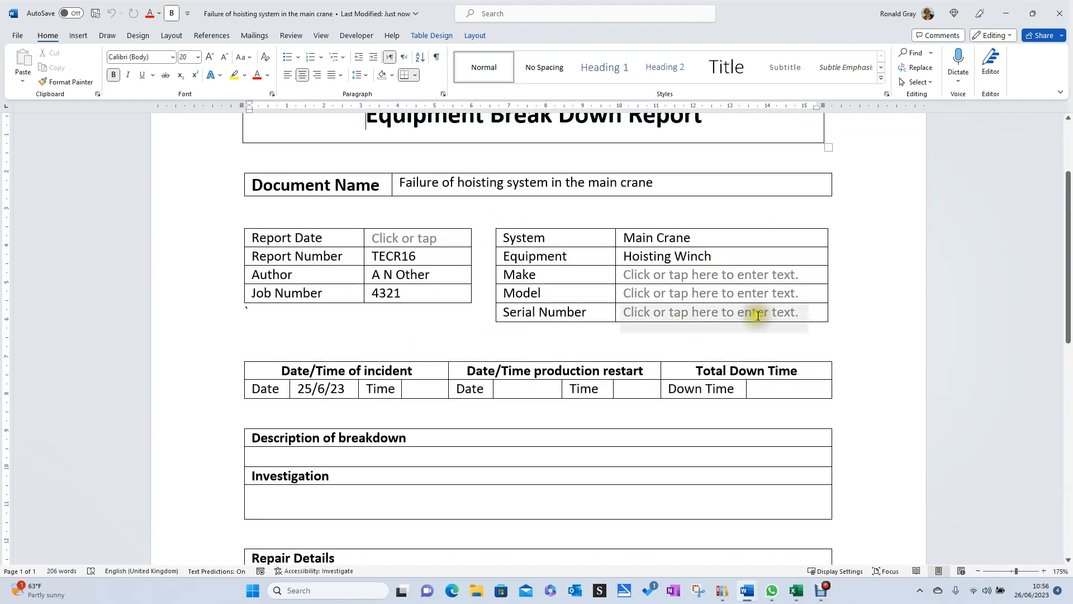
scroll(498, 282, "down", 8)
scroll(499, 294, "down", 4)
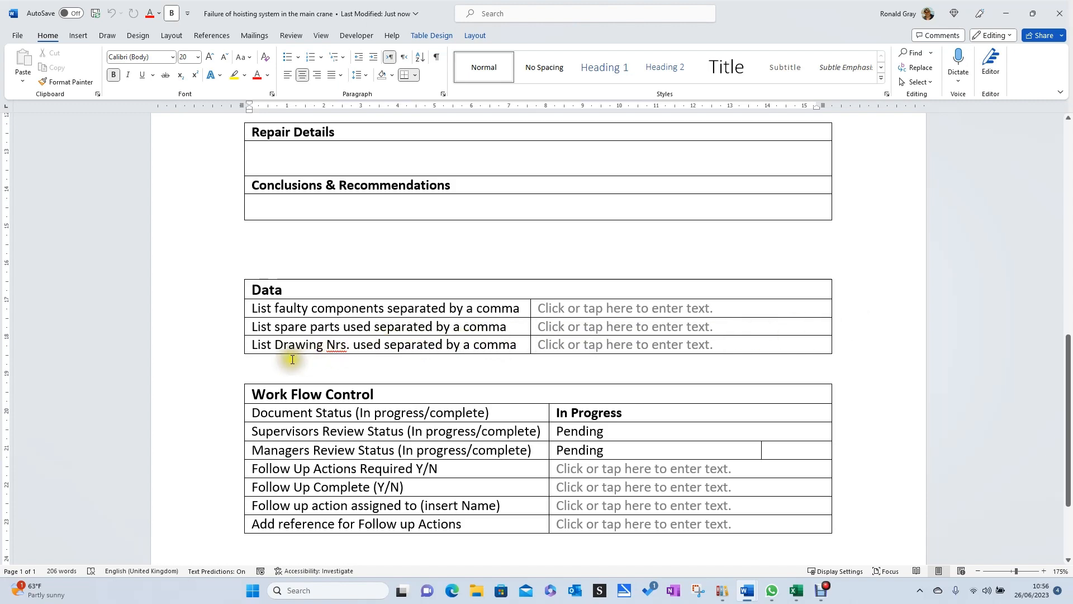
scroll(444, 358, "down", 2)
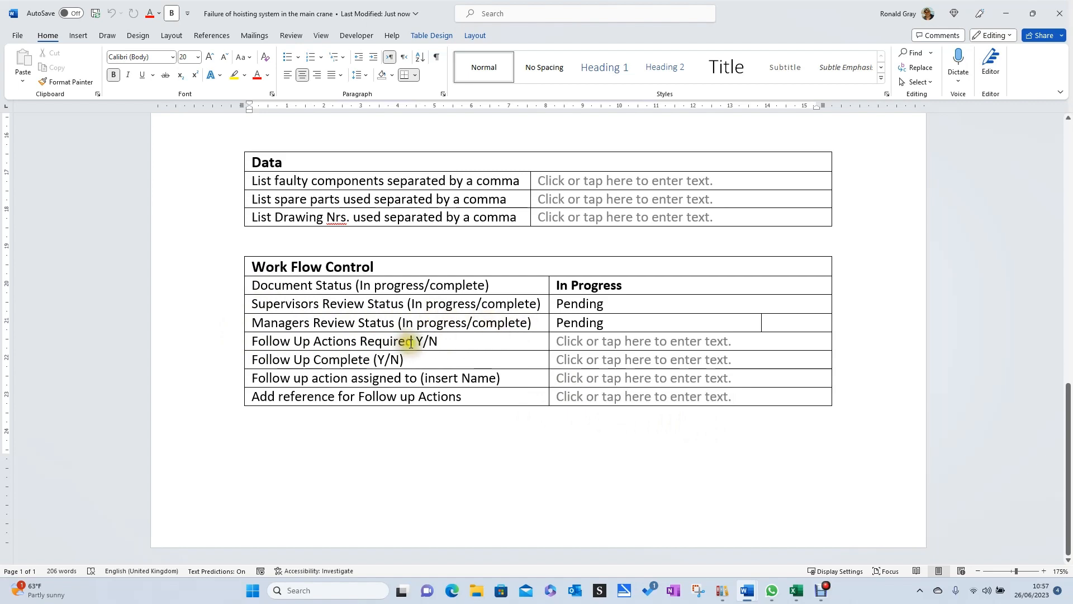
scroll(447, 415, "up", 10)
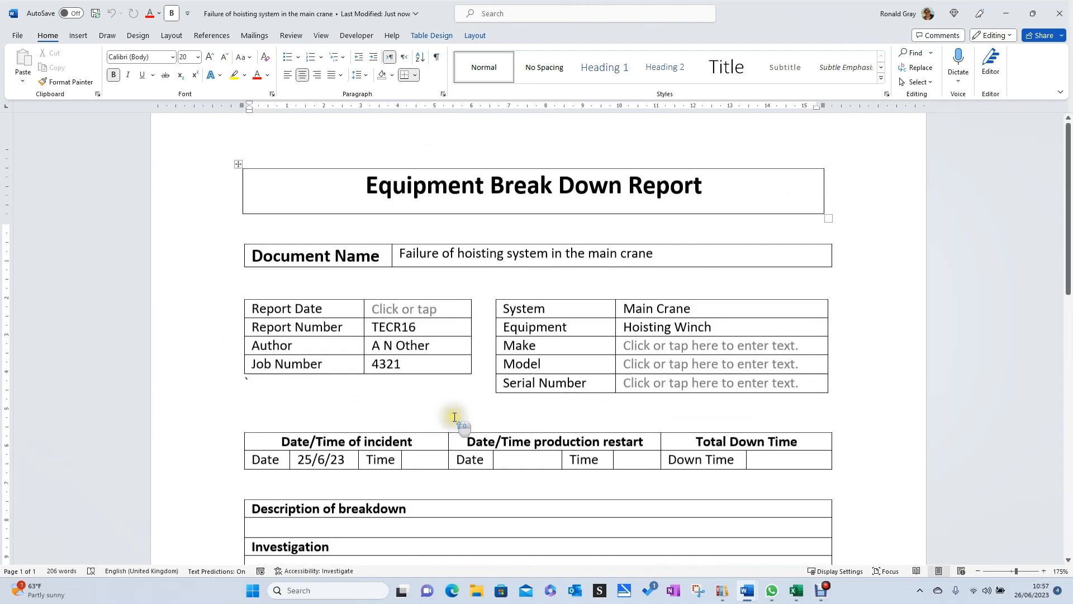
Enter "Typing information bout the breakdown the investigation and repair." in non-bold text under Description of breakdown.
scroll(450, 418, "down", 5)
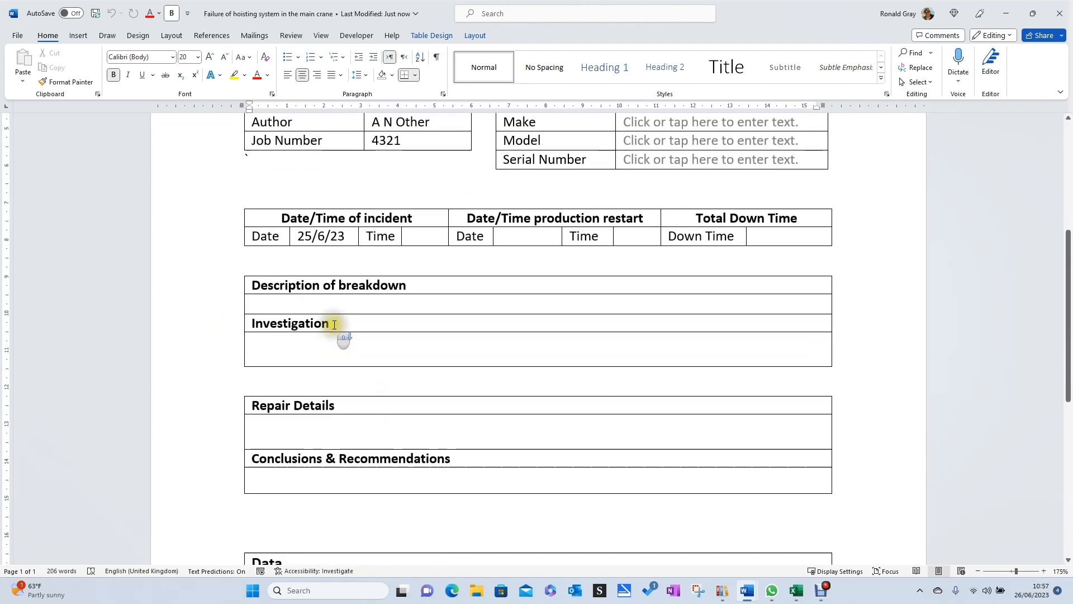
left_click(333, 304)
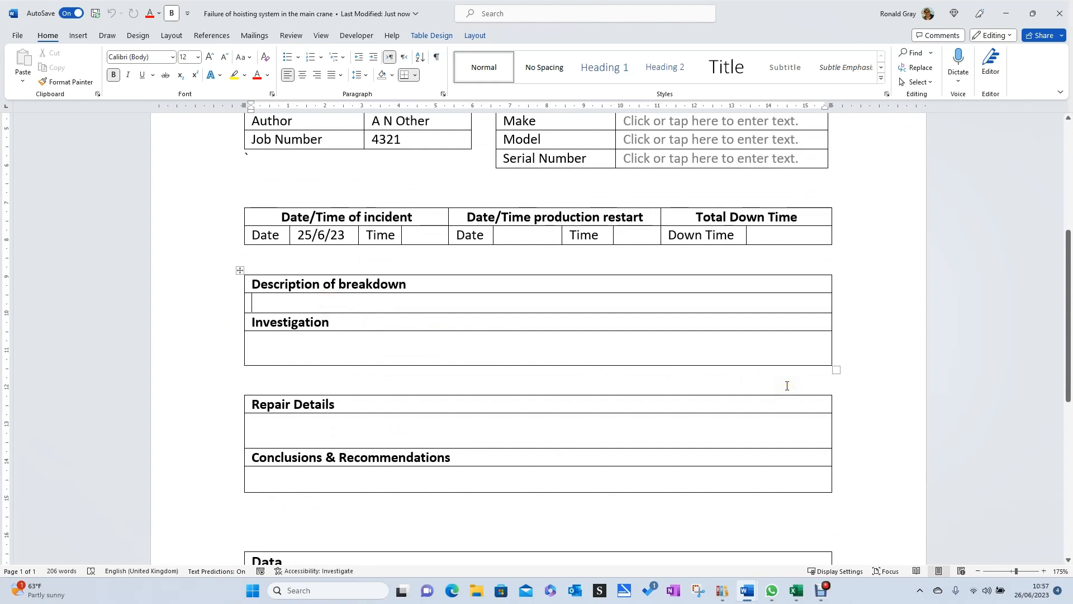
type("Typeing infor")
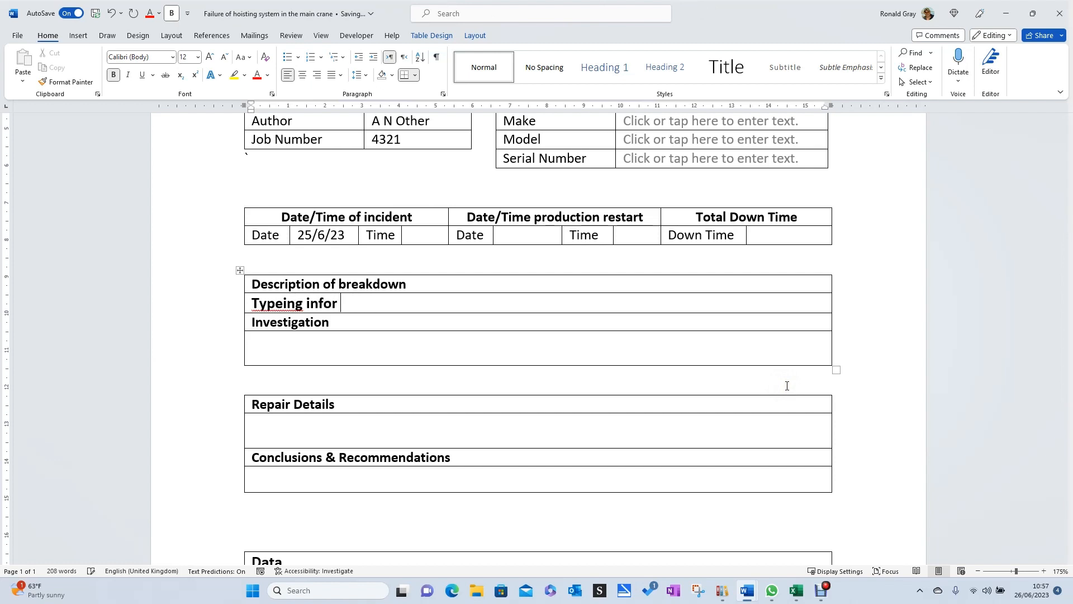
key("BackSpace")
key("BackSpace")
key("BackSpace")
key("BackSpace")
key("BackSpace")
key("BackSpace")
key("BackSpace")
key("BackSpace")
key("BackSpace")
key("BackSpace")
key("BackSpace")
key("BackSpace")
key("BackSpace")
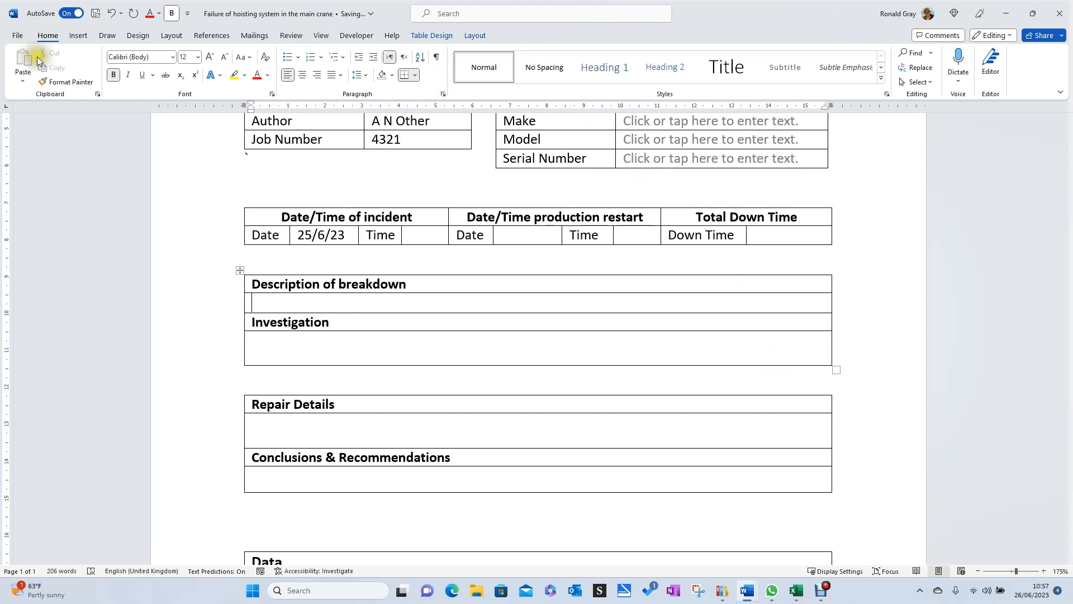
left_click(115, 75)
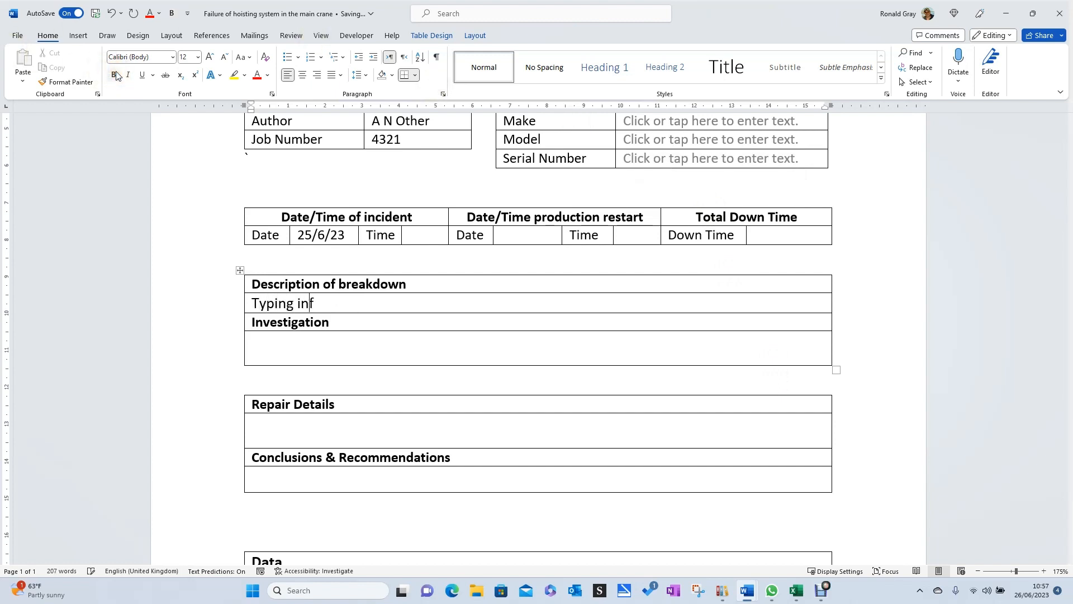
type("yping inforamtion bout the breakdown")
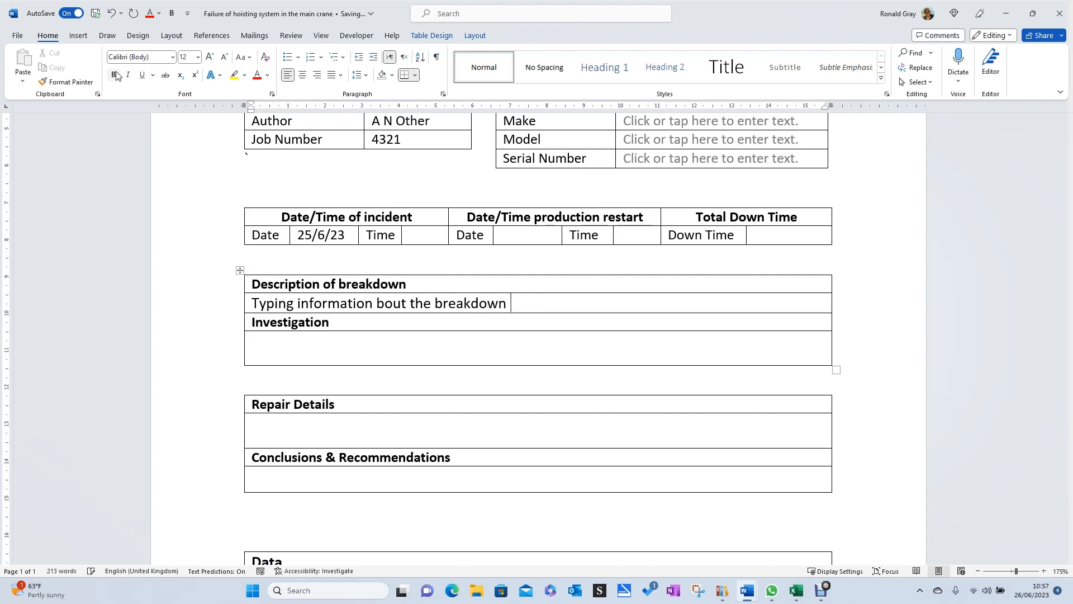
key("BackSpace")
key("BackSpace")
key("BackSpace")
type("investigation and repair.")
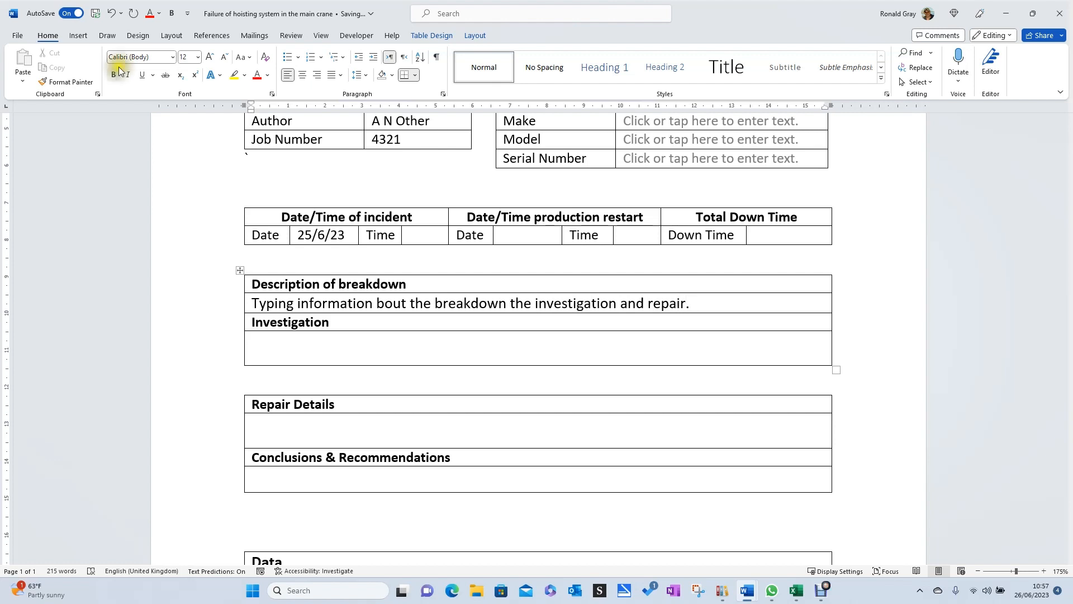
Set the equipment Make in the report header to "Siemens".
scroll(476, 275, "up", 3)
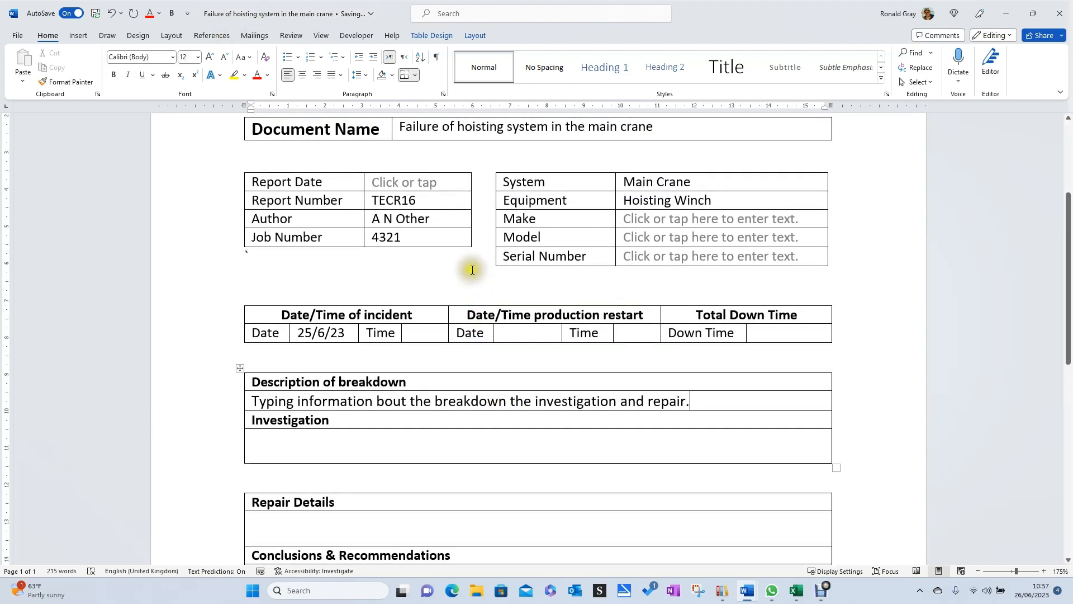
scroll(476, 275, "up", 3)
scroll(399, 248, "down", 3)
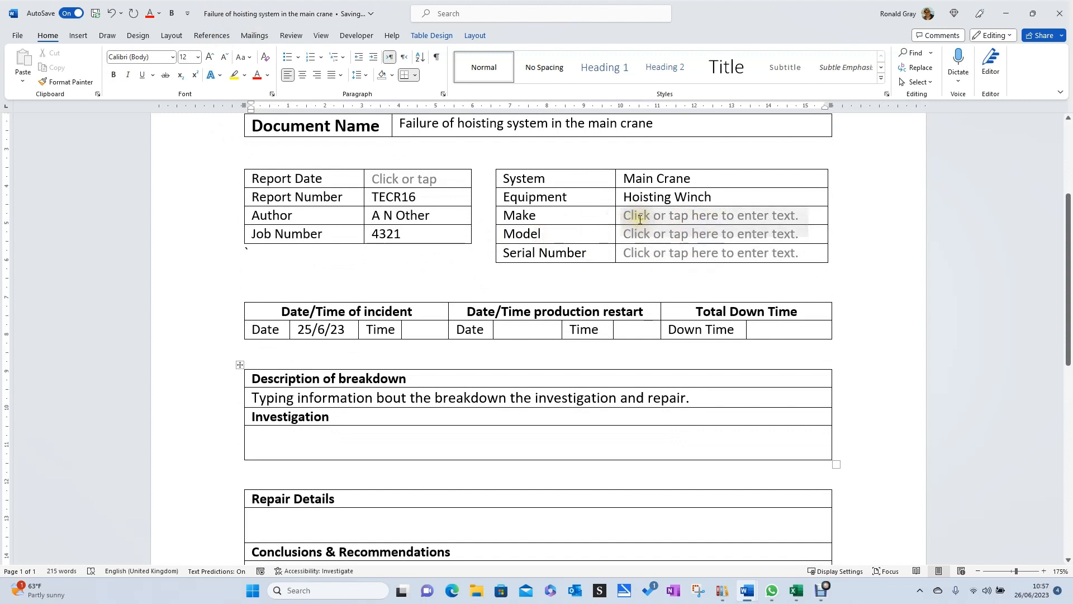
left_click(637, 217)
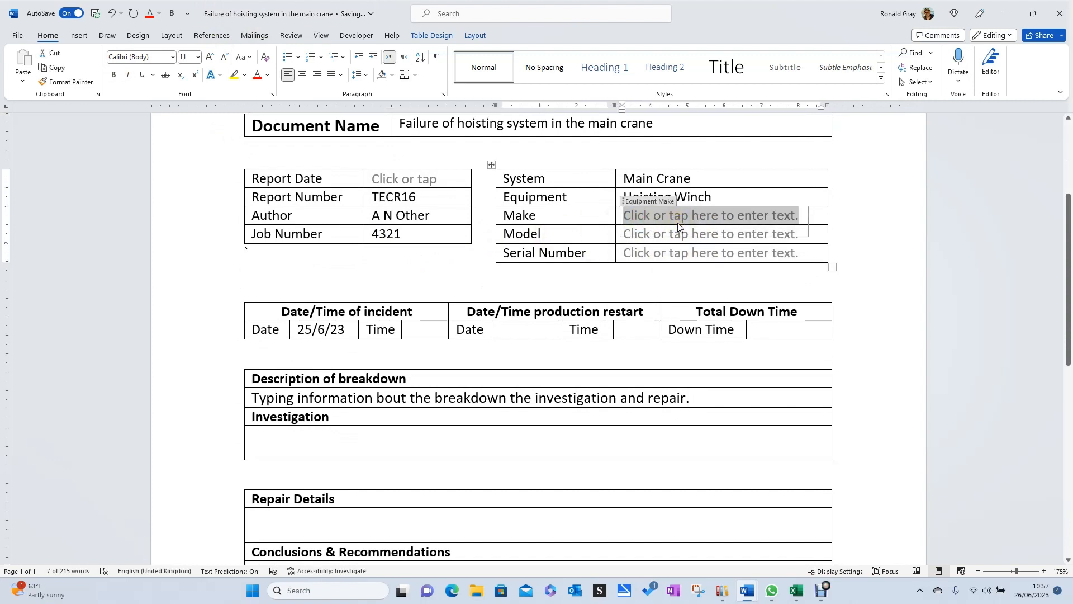
type("Siemens")
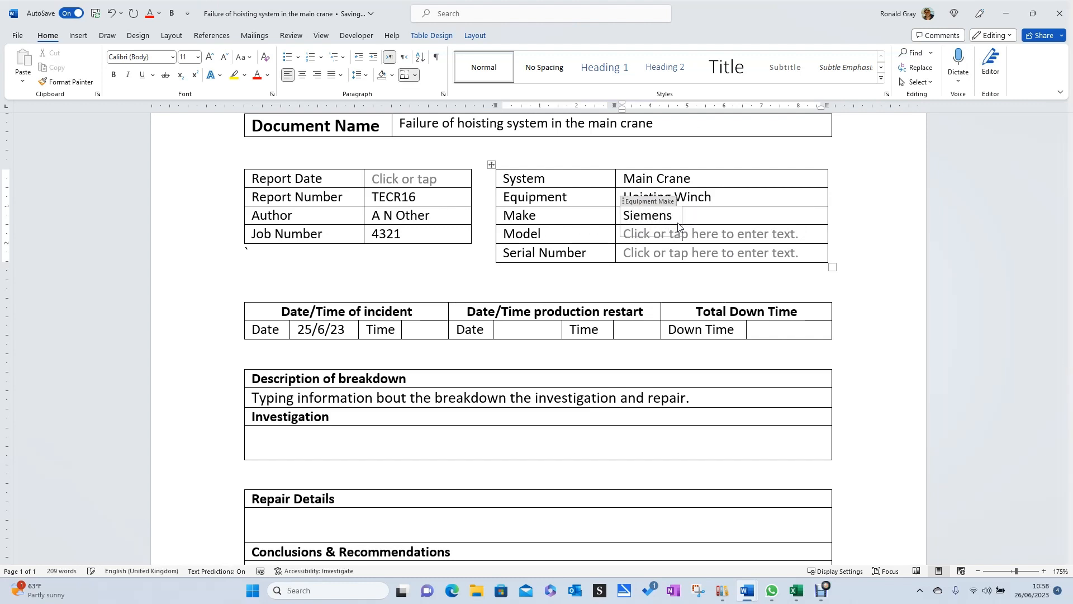
left_click(748, 279)
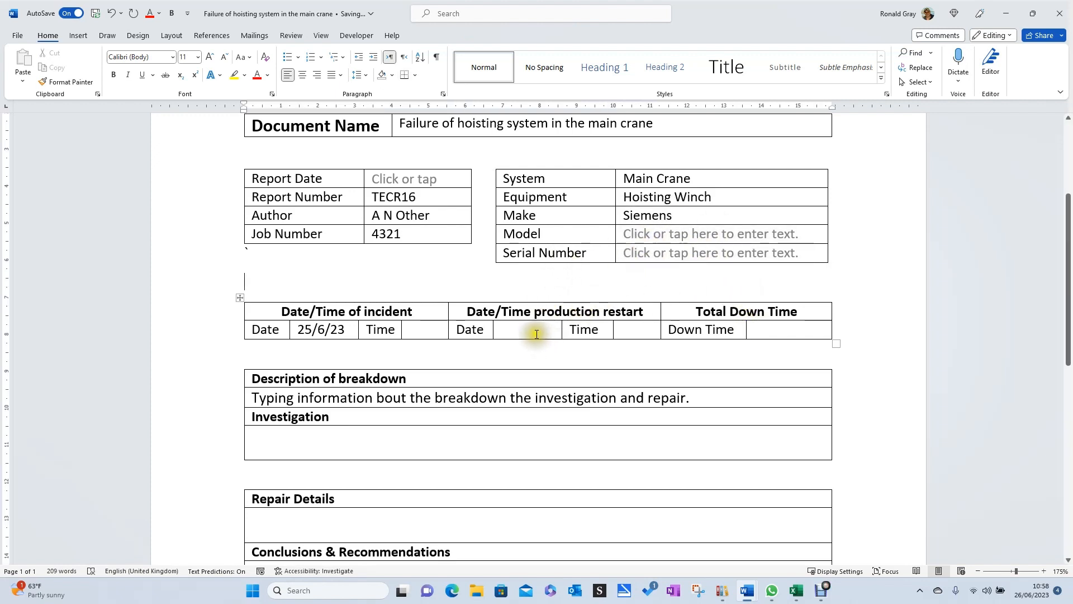
Look over the report's header and sections, and close it to return to the Comprehensive Maintenance Management System.
scroll(472, 258, "up", 1)
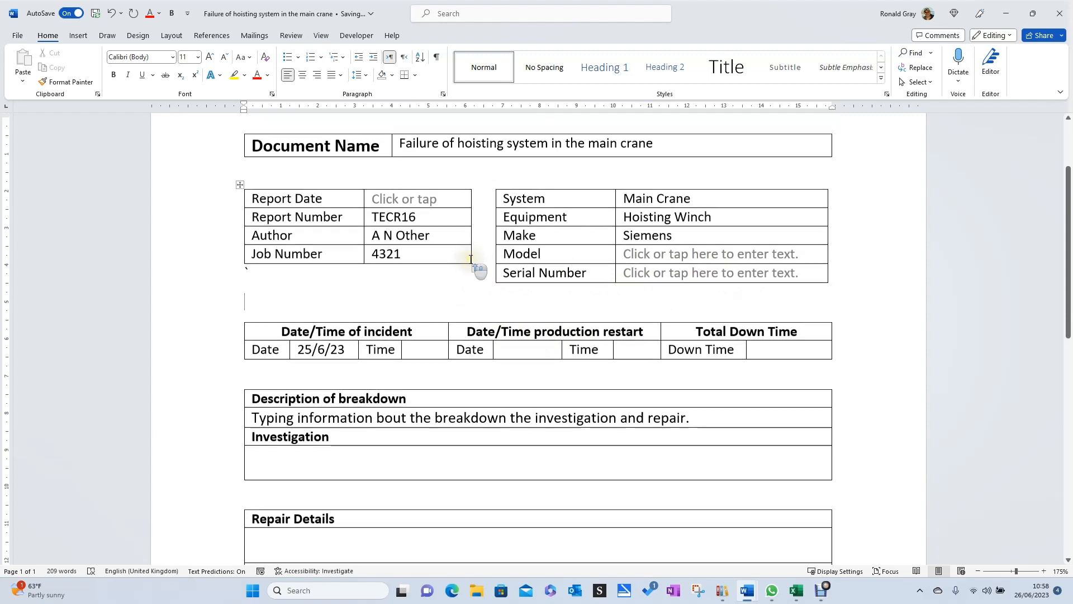
scroll(475, 224, "up", 2)
scroll(309, 387, "down", 3)
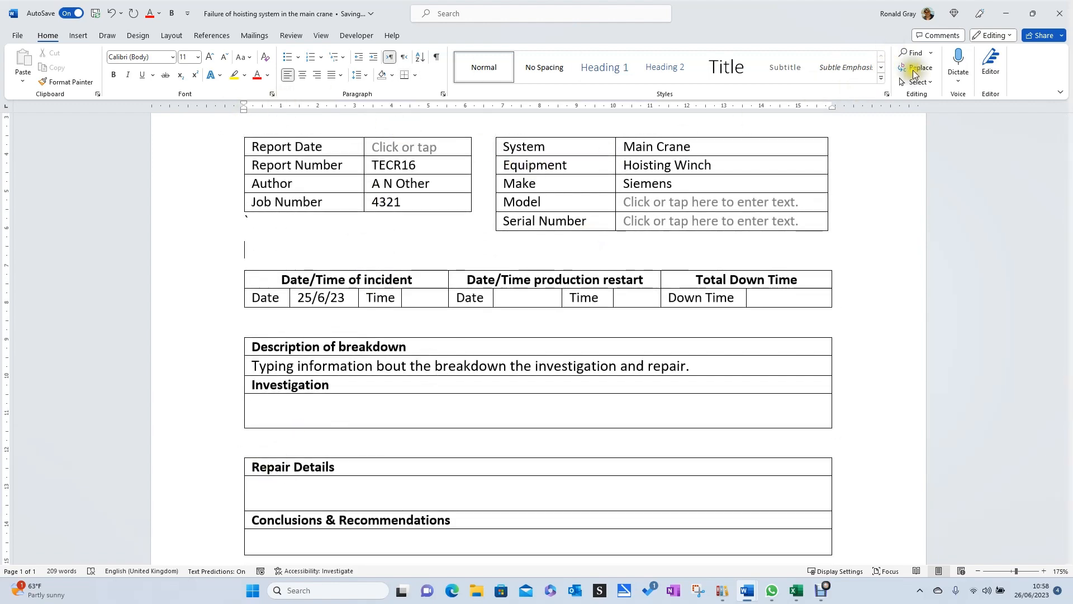
left_click(1067, 19)
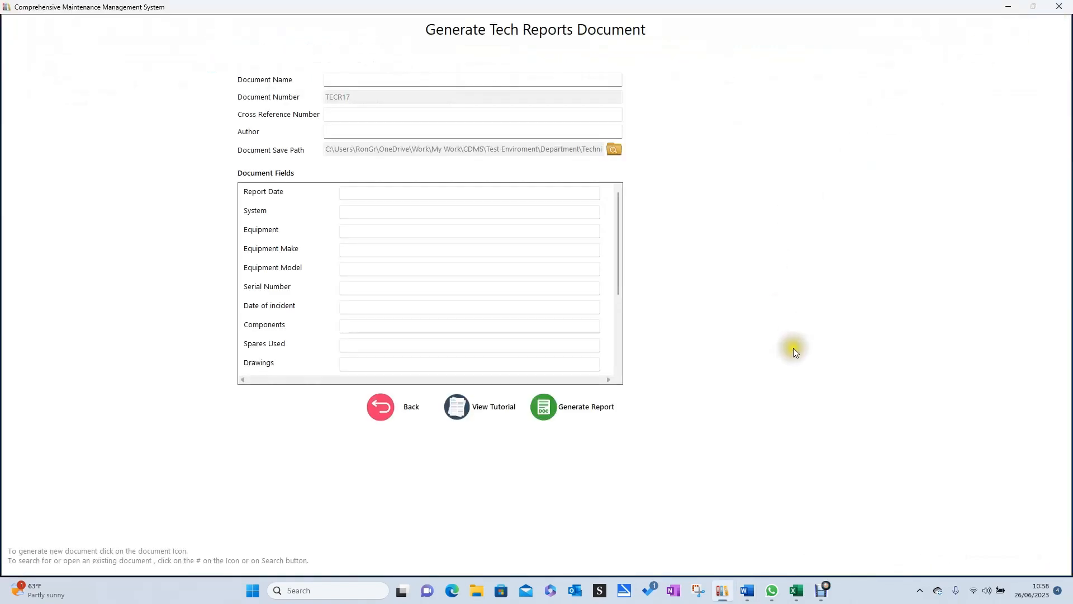
Leave report generation, open the document search for the last Word document type and check its field criteria.
left_click(380, 408)
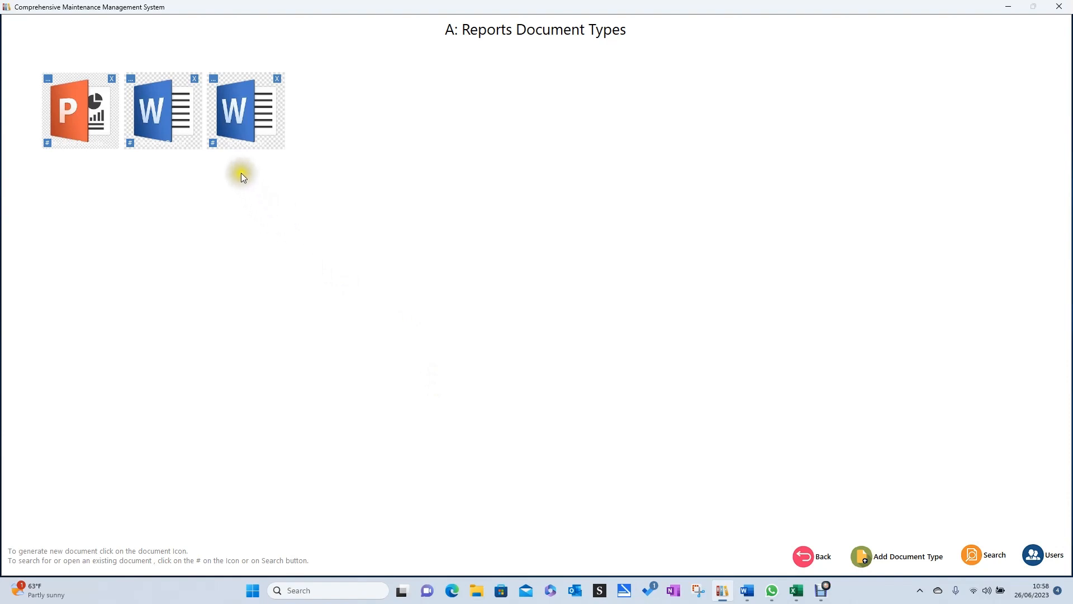
left_click(213, 143)
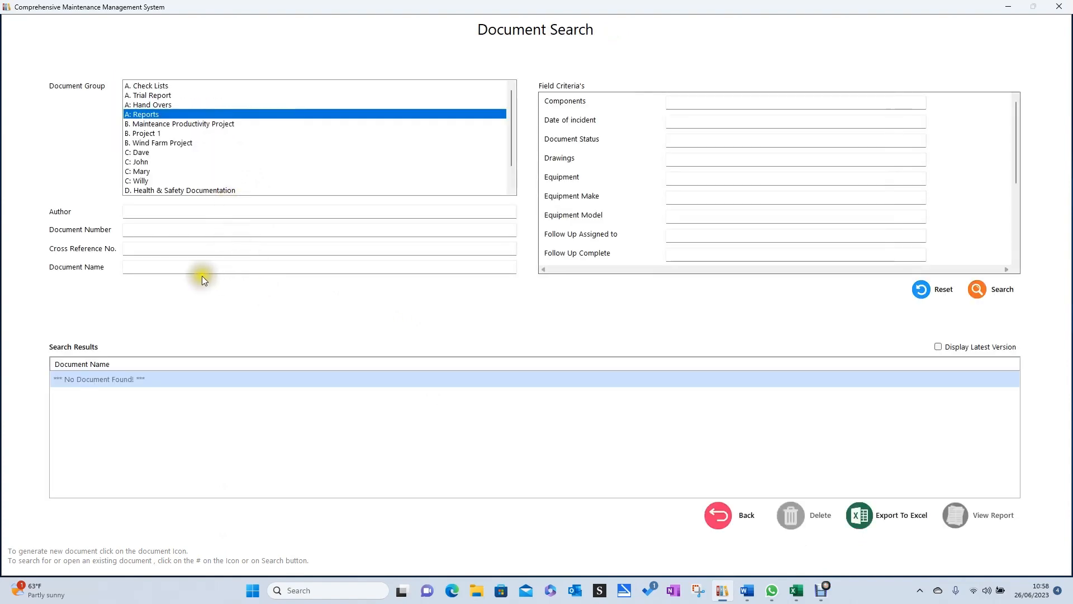
scroll(705, 231, "down", 3)
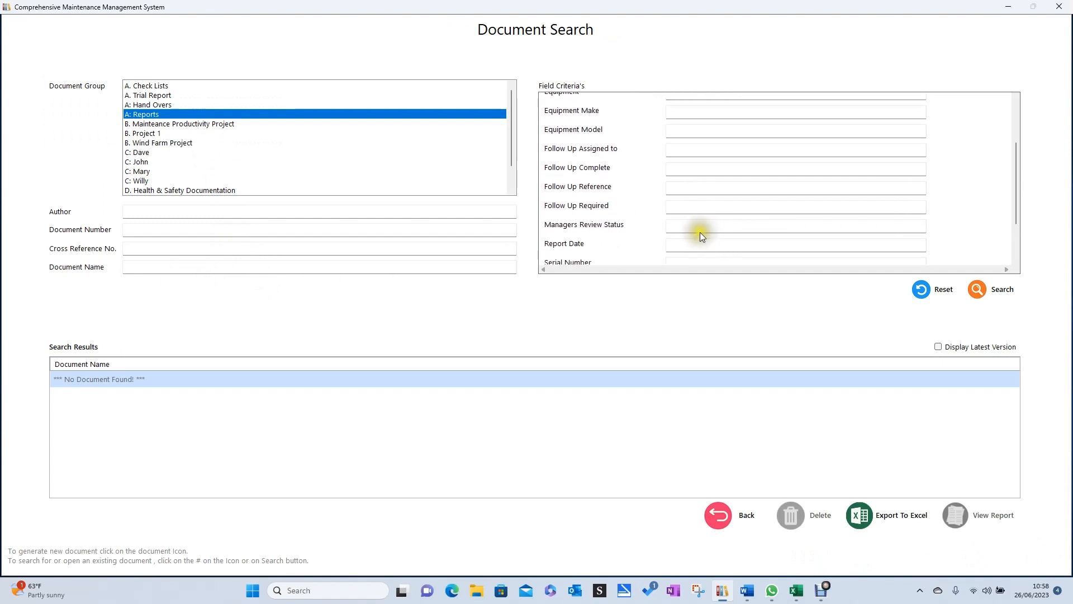
scroll(699, 232, "up", 3)
scroll(698, 229, "down", 4)
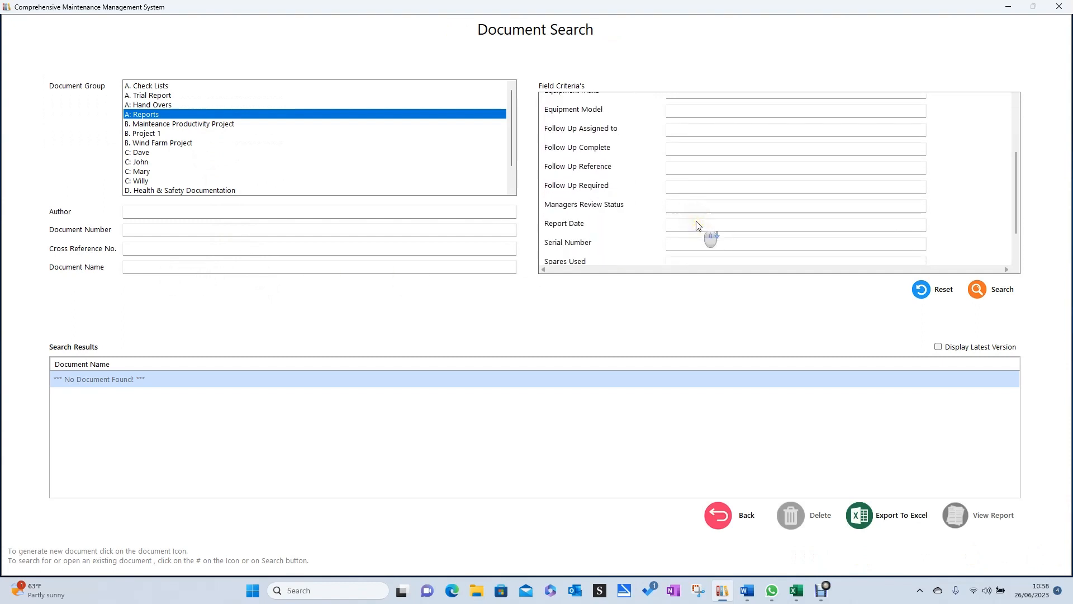
scroll(698, 225, "up", 4)
scroll(697, 218, "up", 1)
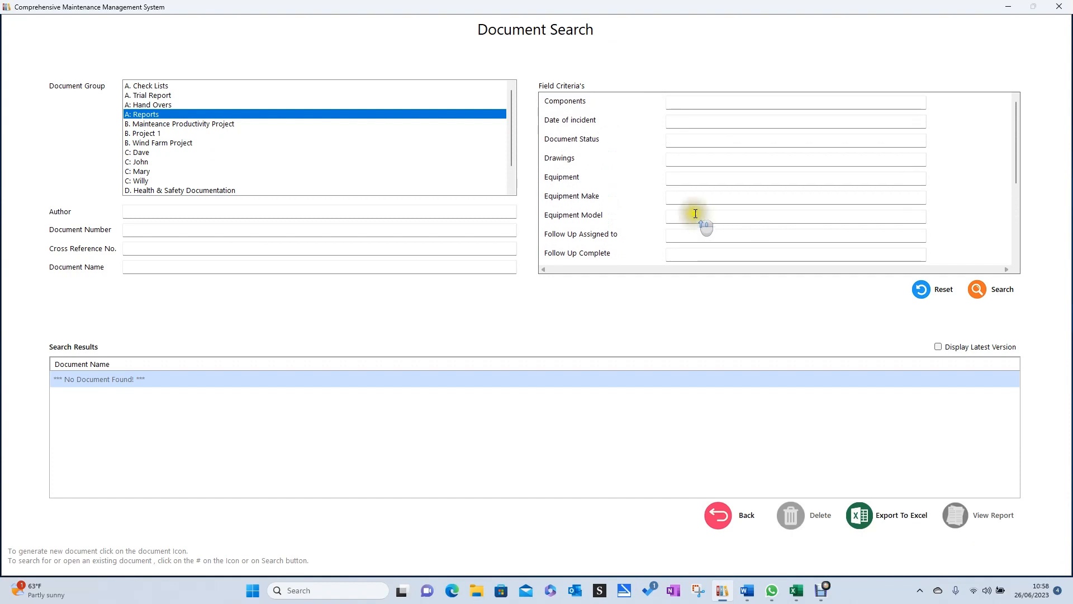
Search the A: Reports group without any criteria and browse the listed documents.
left_click(986, 288)
scroll(354, 388, "down", 3)
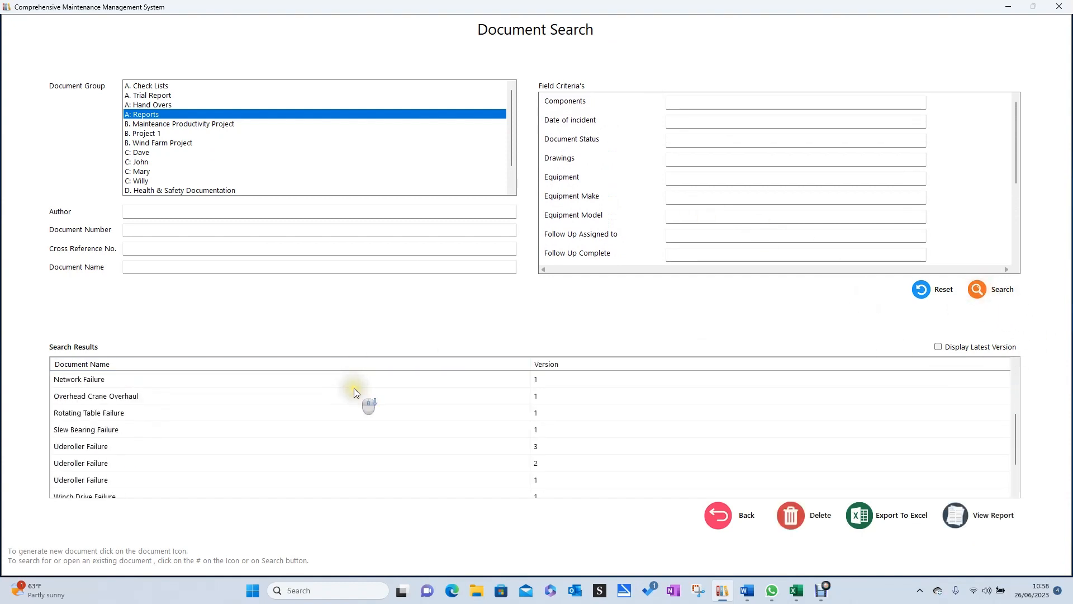
scroll(354, 388, "up", 2)
scroll(355, 391, "down", 1)
scroll(354, 389, "up", 3)
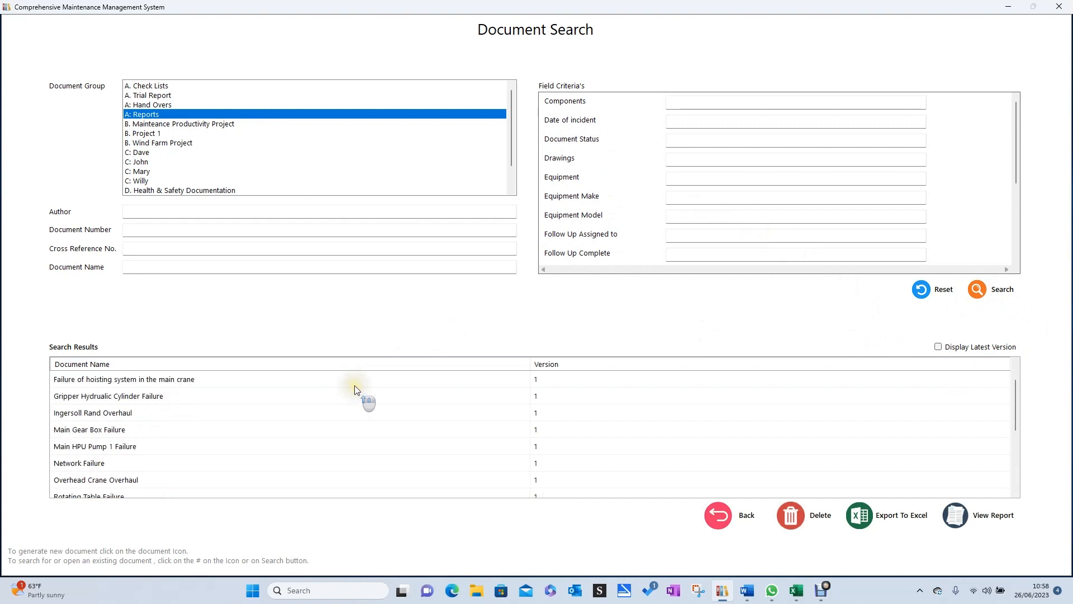
scroll(354, 386, "down", 2)
scroll(354, 384, "up", 1)
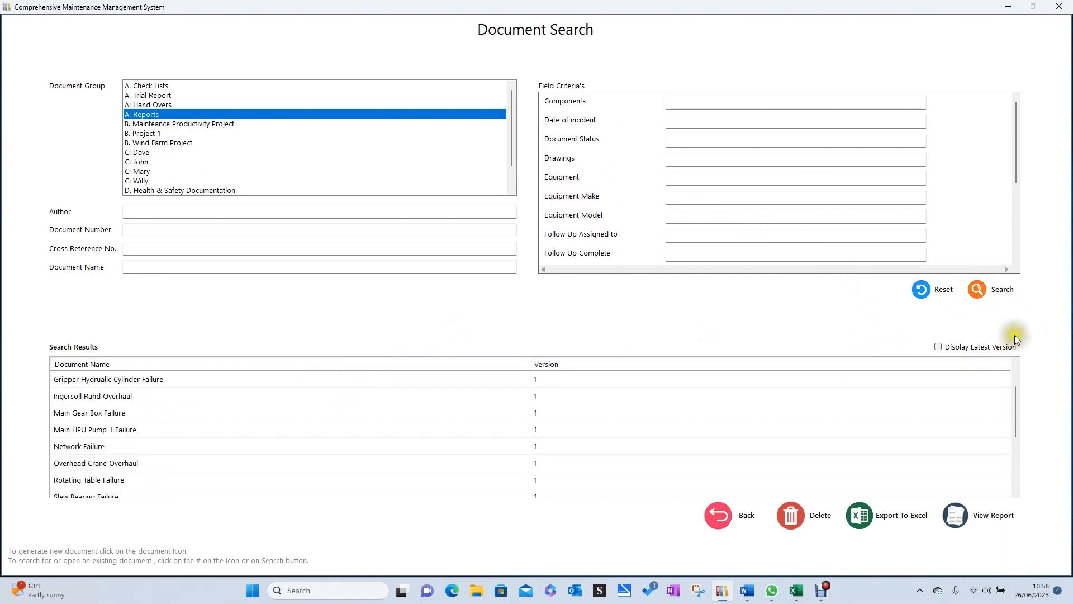
Reset the search and search for reports whose Supervisors Review Status is "Pending".
left_click(933, 289)
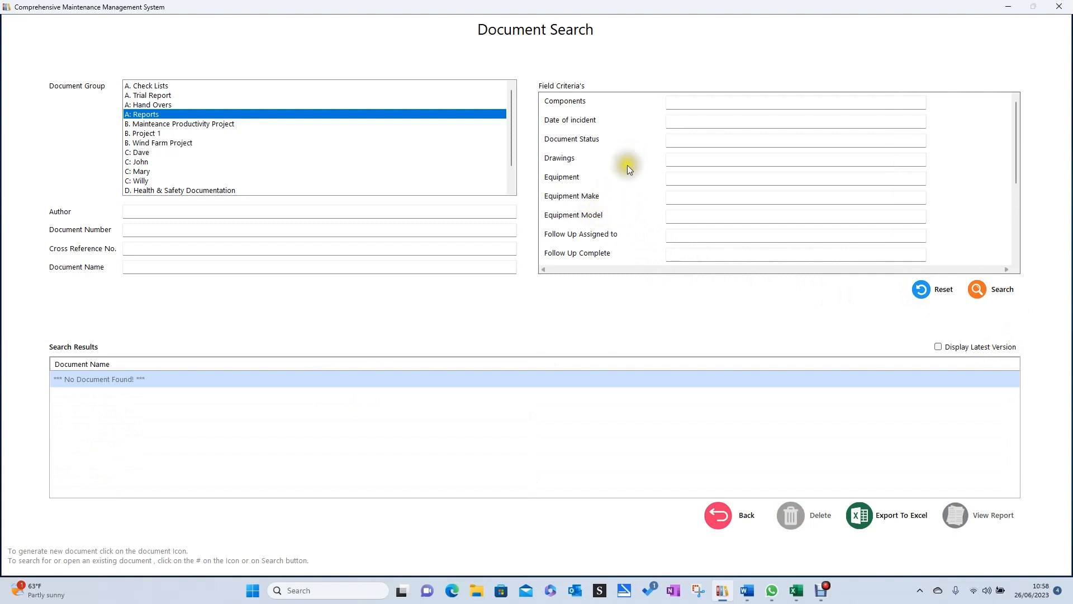
scroll(627, 179, "down", 5)
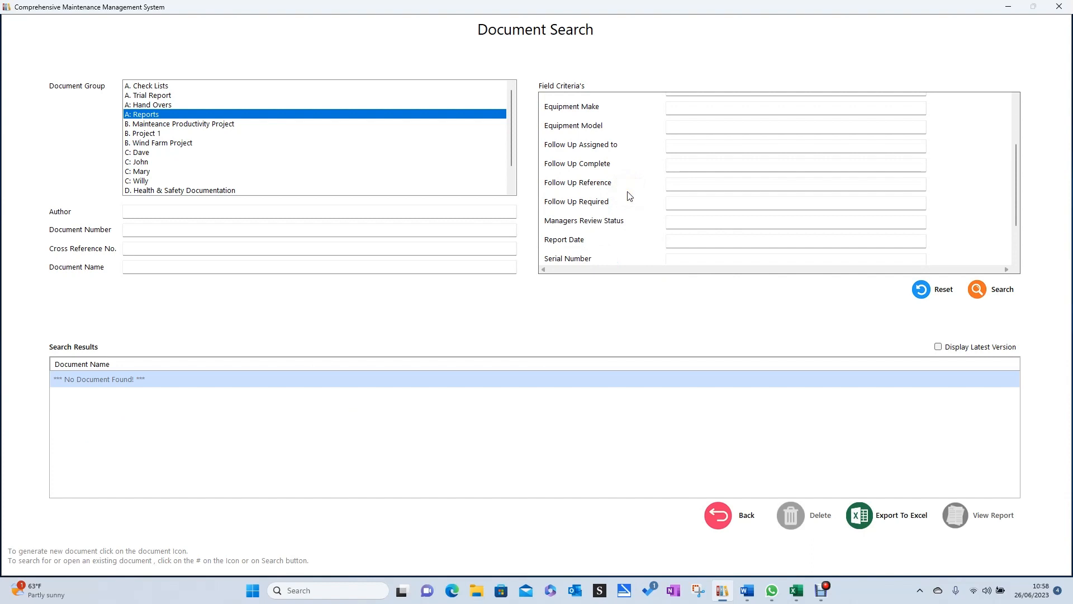
scroll(625, 199, "down", 3)
scroll(625, 202, "up", 3)
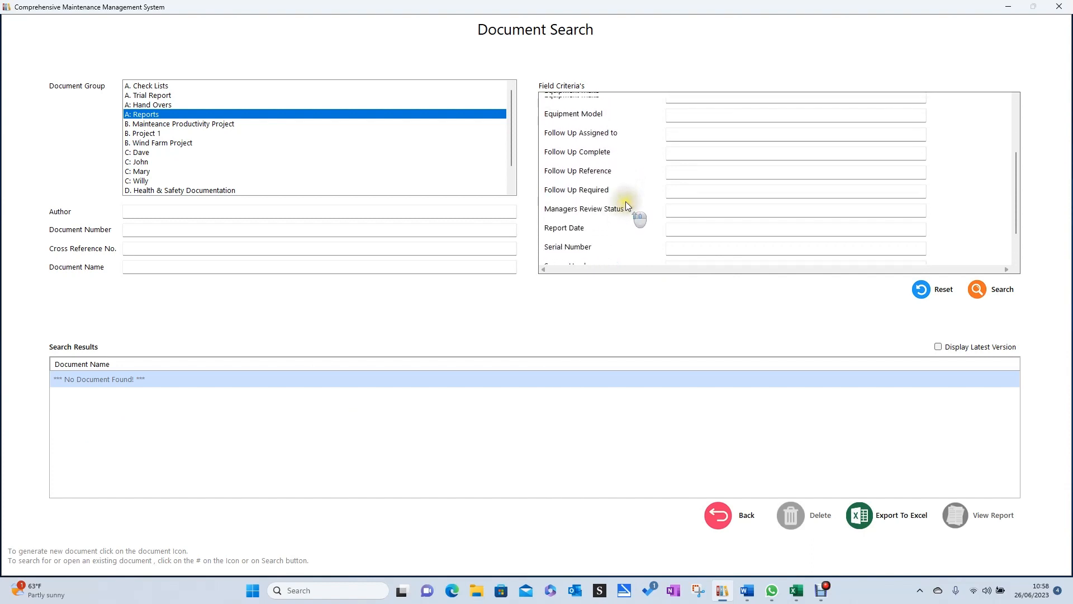
scroll(626, 202, "up", 2)
scroll(616, 196, "down", 3)
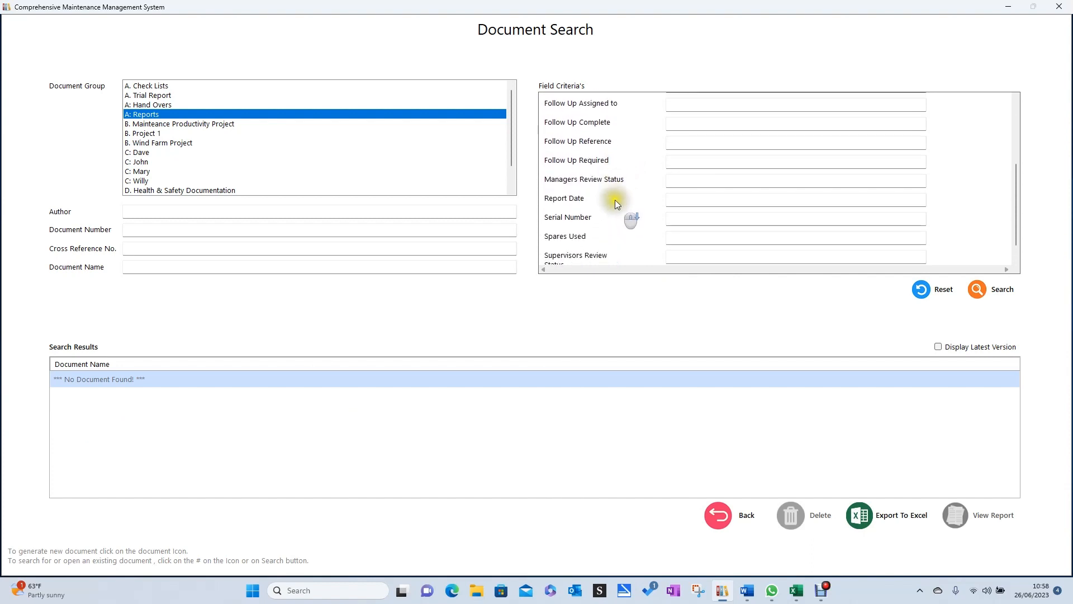
scroll(613, 200, "down", 1)
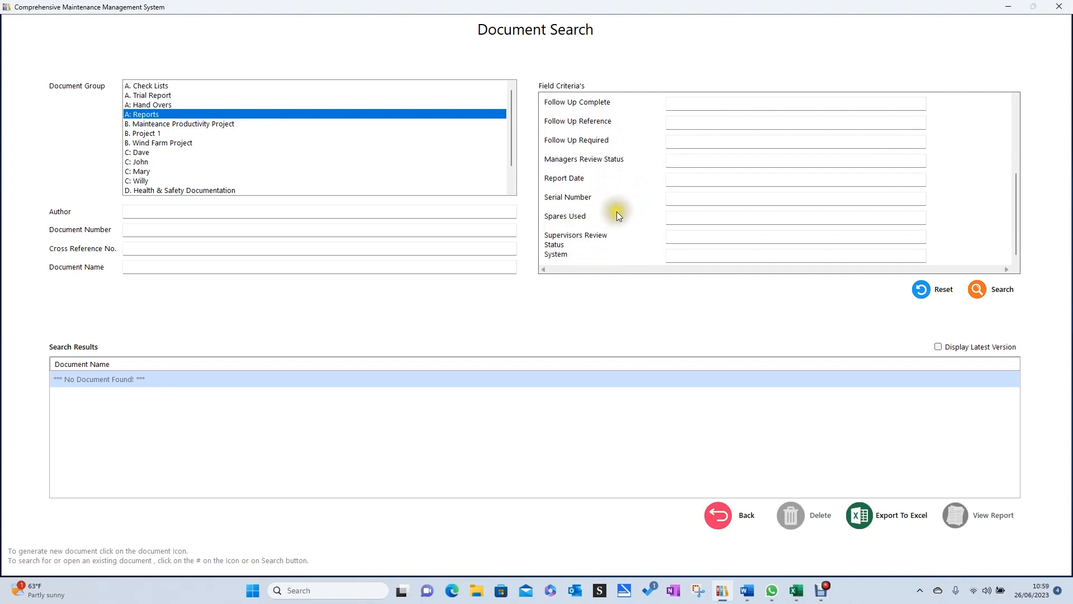
left_click(702, 239)
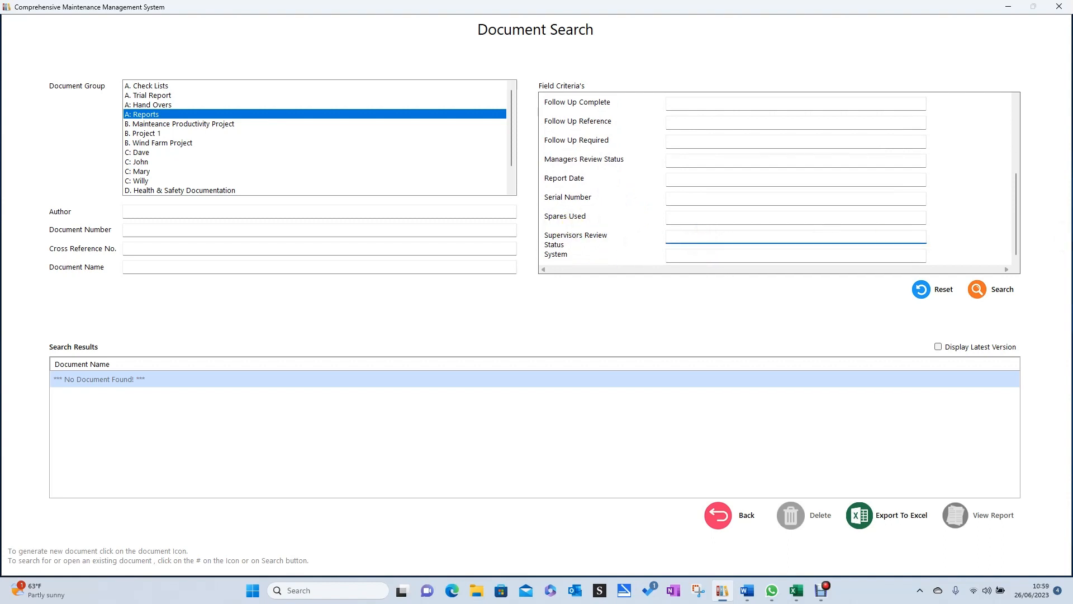
type("Pending")
left_click(981, 292)
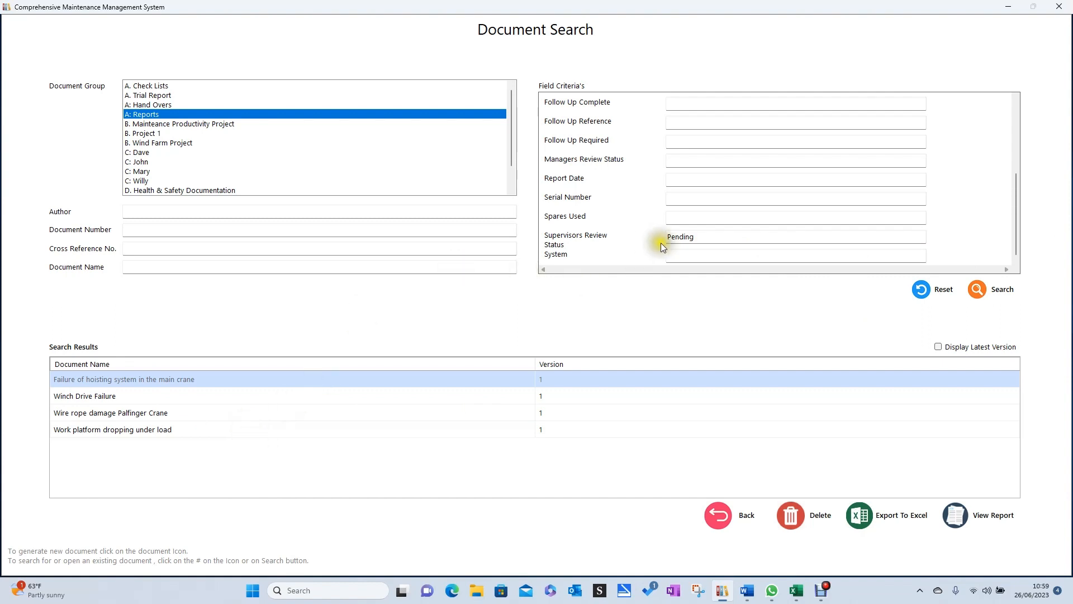
Clear the Supervisors Review Status criterion and search for reports whose Managers Review Status is "Pending".
left_click(696, 229)
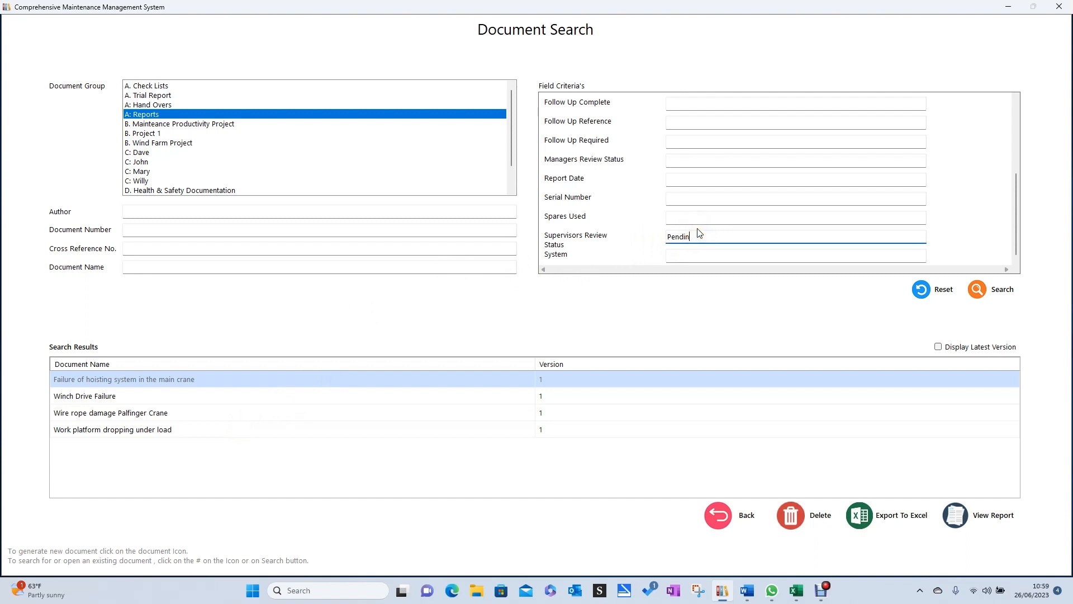
left_click(1010, 255)
left_click(701, 161)
type("P")
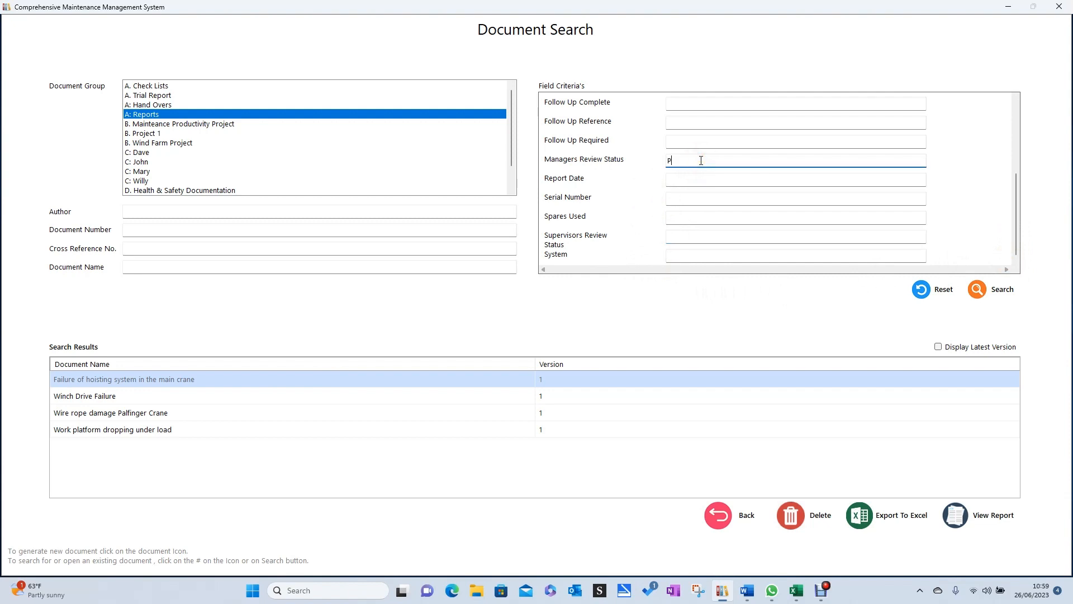
type("ending")
left_click(981, 289)
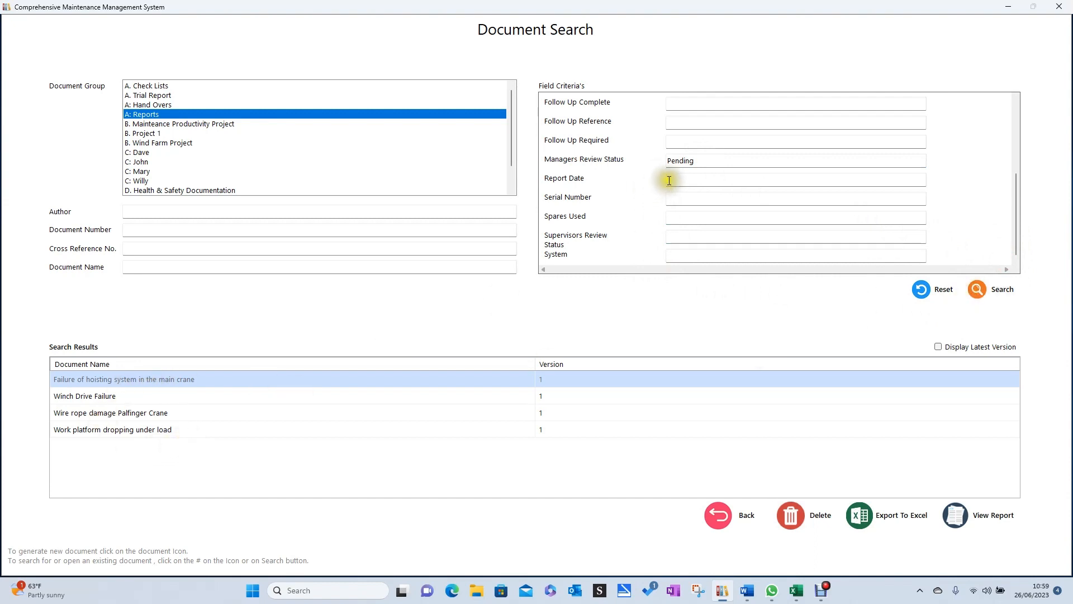
Clear the Managers Review Status criterion and activate the Follow Up Required field.
left_click(720, 161)
key("BackSpace")
key("BackSpace")
key("BackSpace")
key("BackSpace")
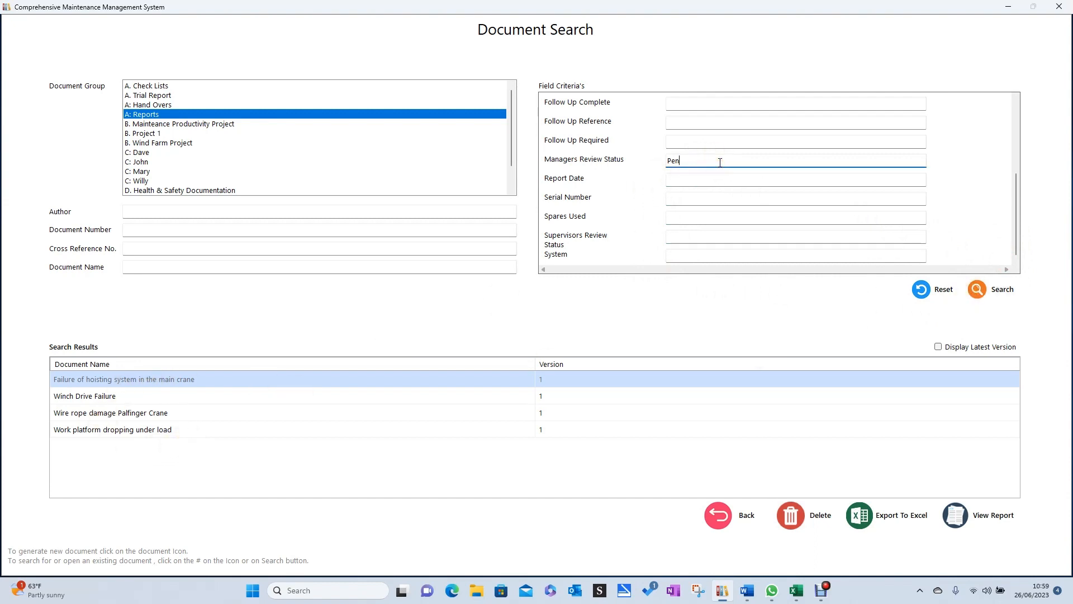
key("BackSpace")
key("BackSpace")
key("BackSpace")
left_click(683, 142)
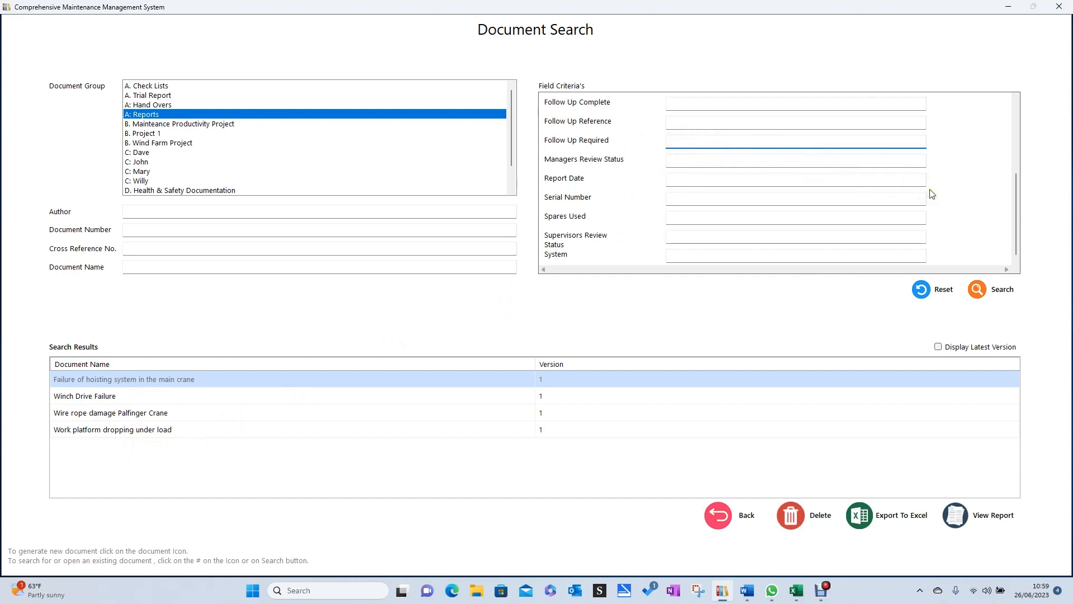
Search for reports whose Follow Up Required field is "Yes".
type("Yes")
left_click(981, 289)
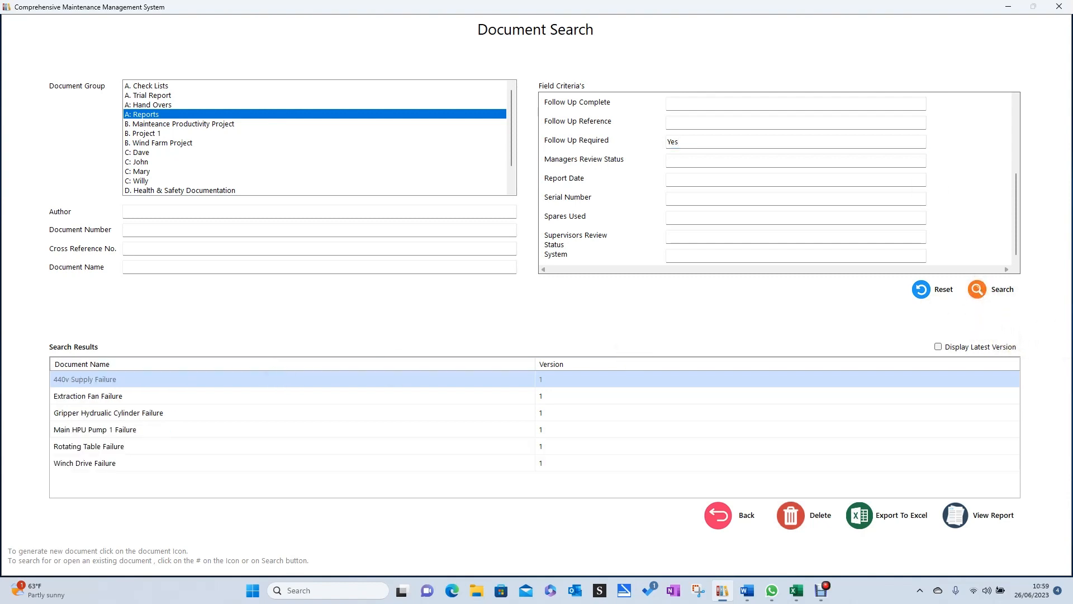
Add "Engineer" as the Follow Up Assigned to criterion and search the reports again.
scroll(603, 200, "down", 2)
scroll(593, 216, "up", 2)
scroll(592, 217, "down", 2)
scroll(584, 203, "up", 2)
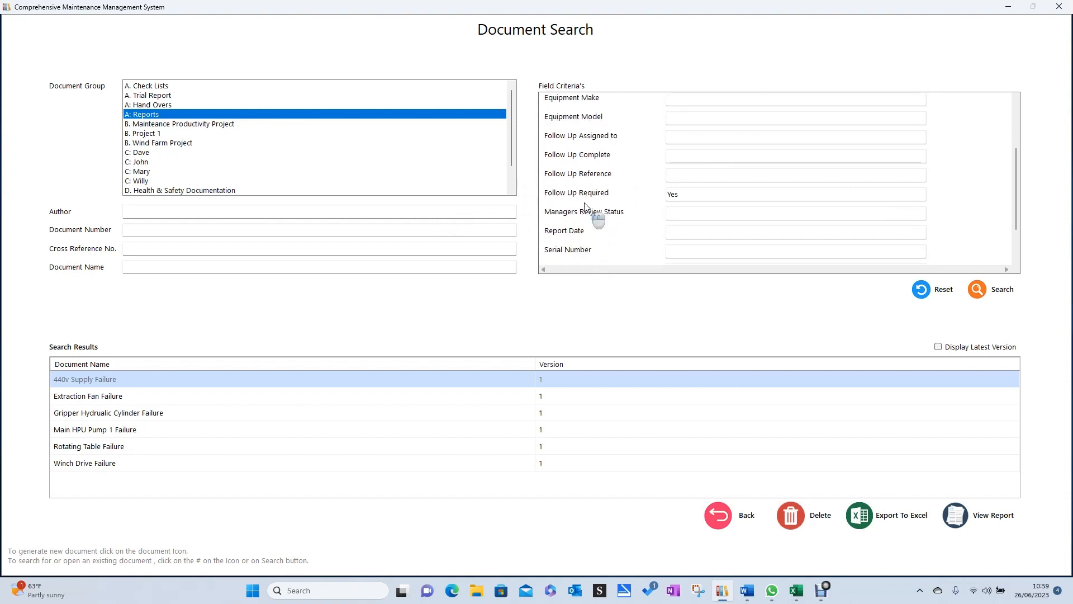
left_click(682, 175)
left_click(676, 141)
type("Engineer")
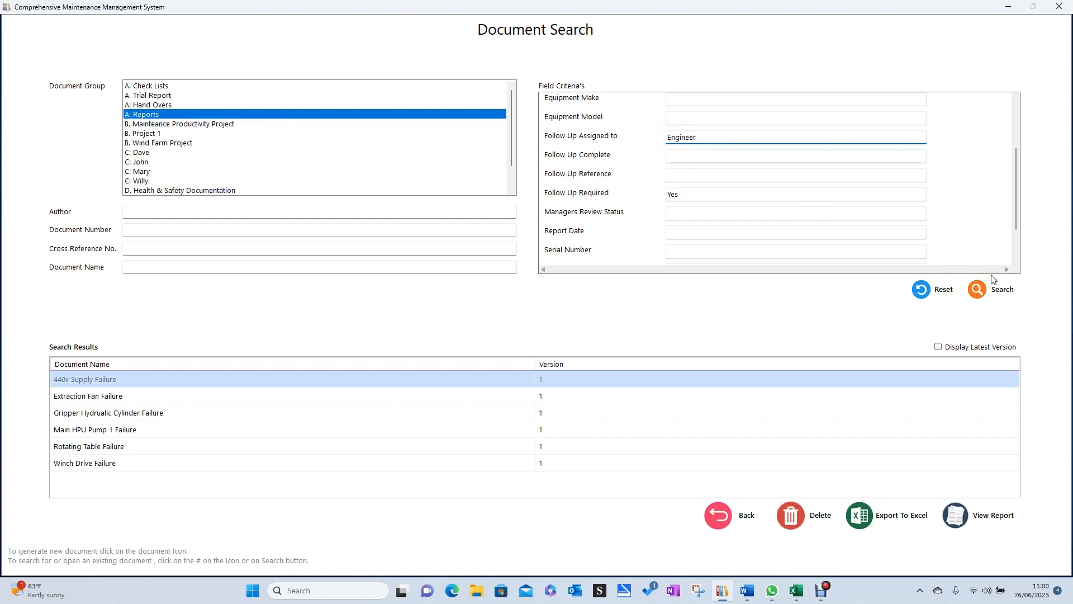
left_click(980, 289)
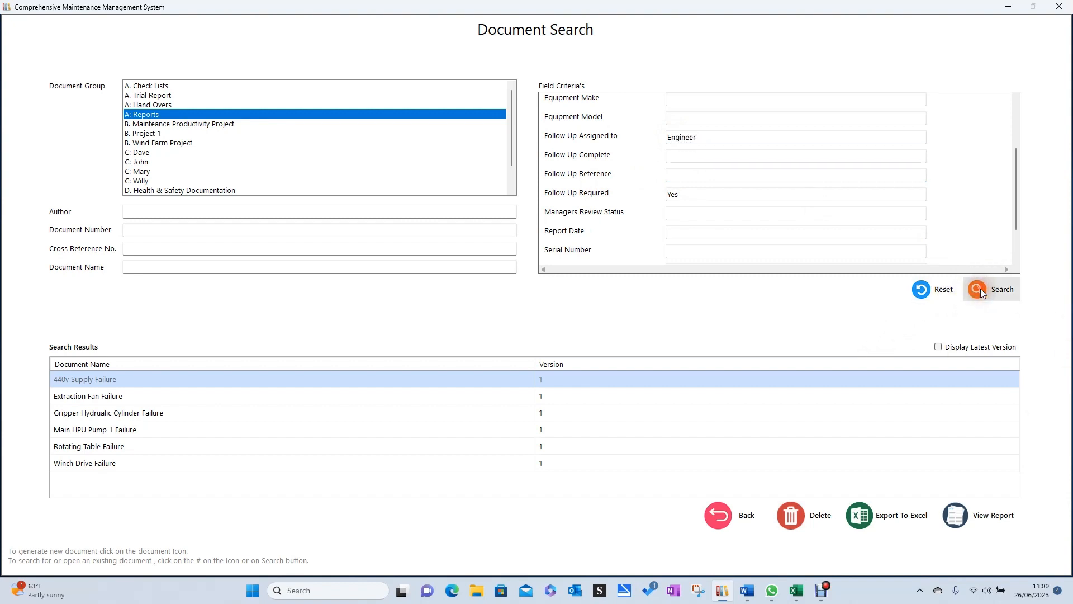
Clear all search criteria and search the A: Reports group without any criteria.
left_click(684, 195)
key("BackSpace")
key("BackSpace")
key("BackSpace")
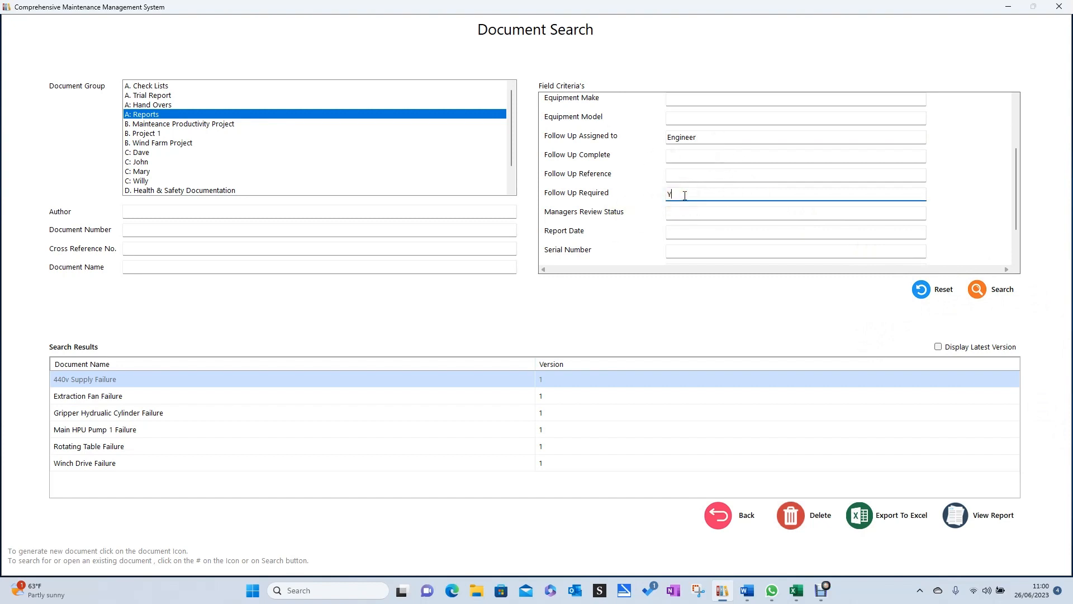
left_click(932, 291)
left_click(983, 285)
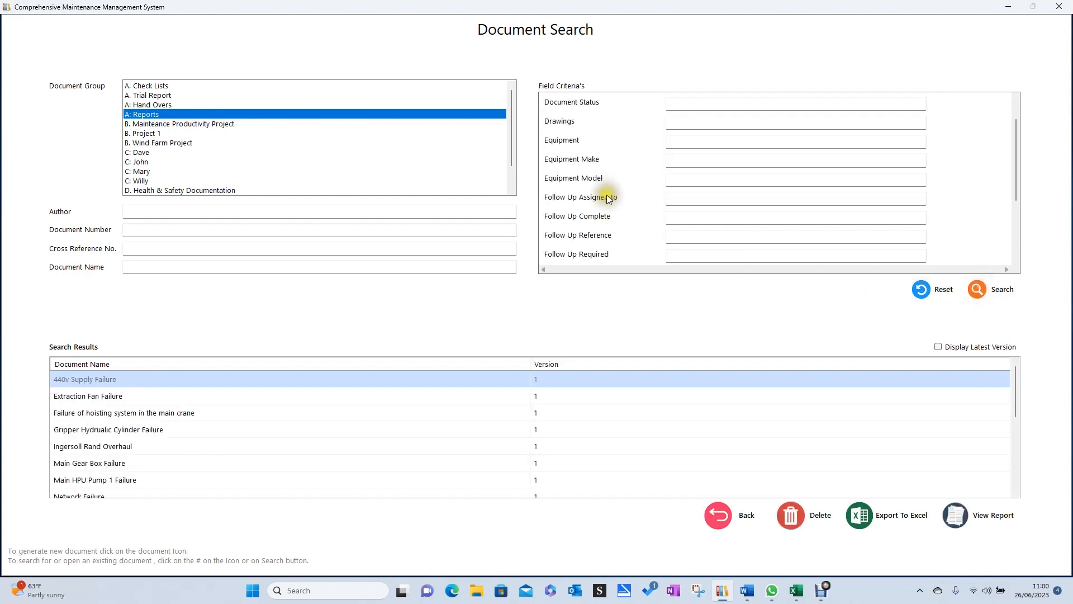
Reset the search and search for reports whose Follow Up Assigned to field contains "rel".
left_click(930, 289)
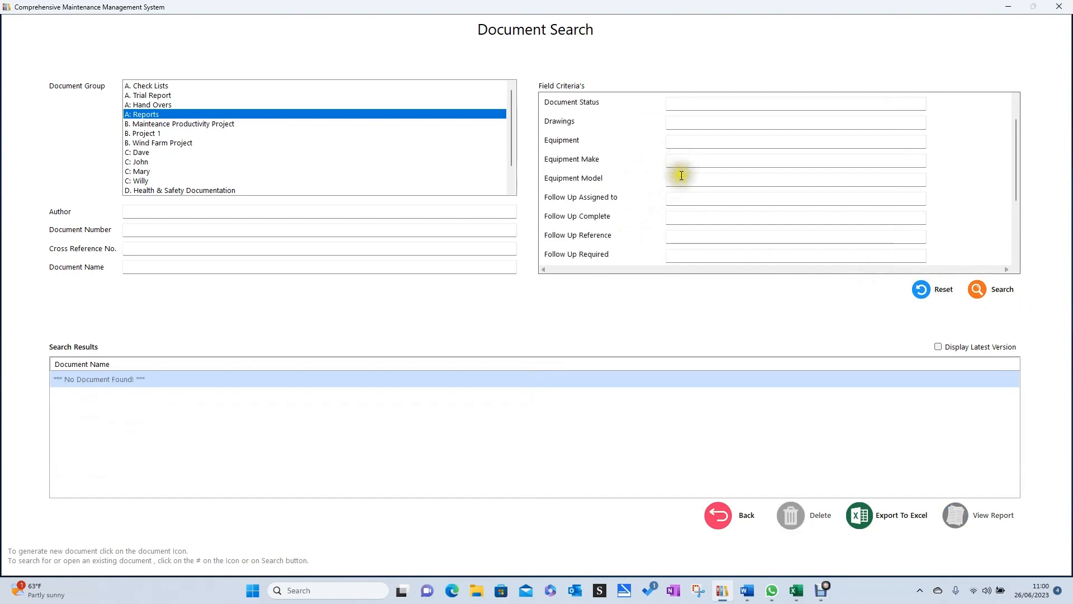
left_click(698, 202)
type("rel")
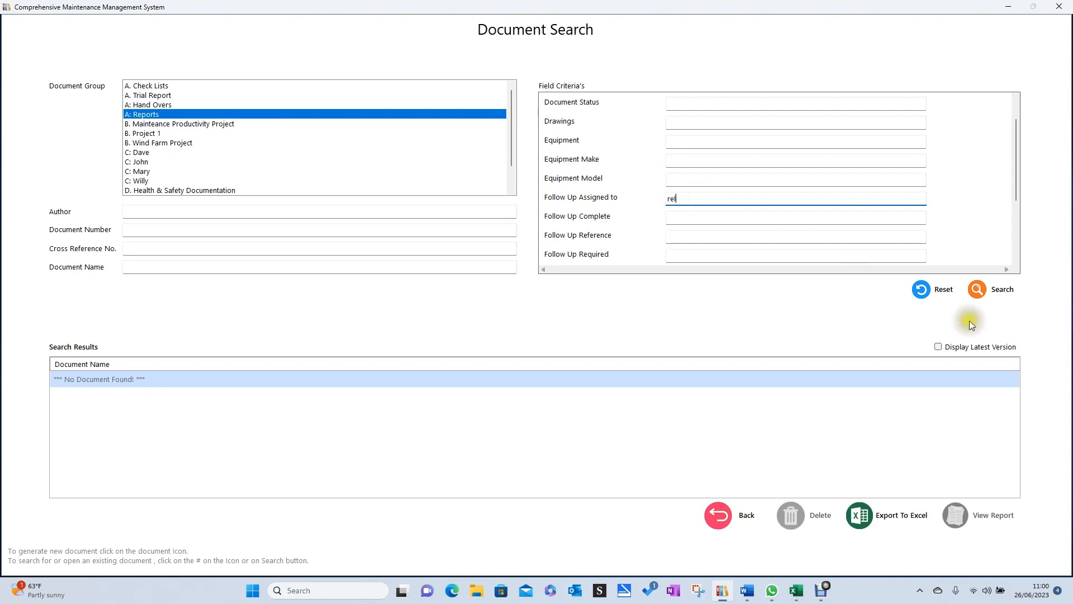
left_click(979, 293)
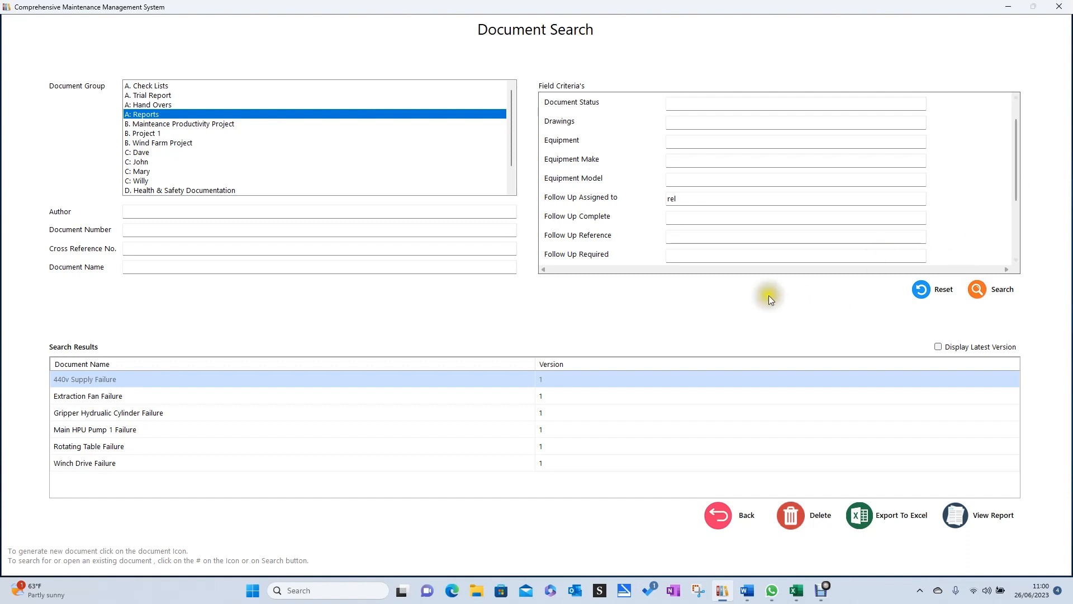
Clear the Follow Up Assigned to criterion and search for reports by the surname of the main crane report's author.
scroll(613, 210, "down", 1)
scroll(615, 213, "up", 2)
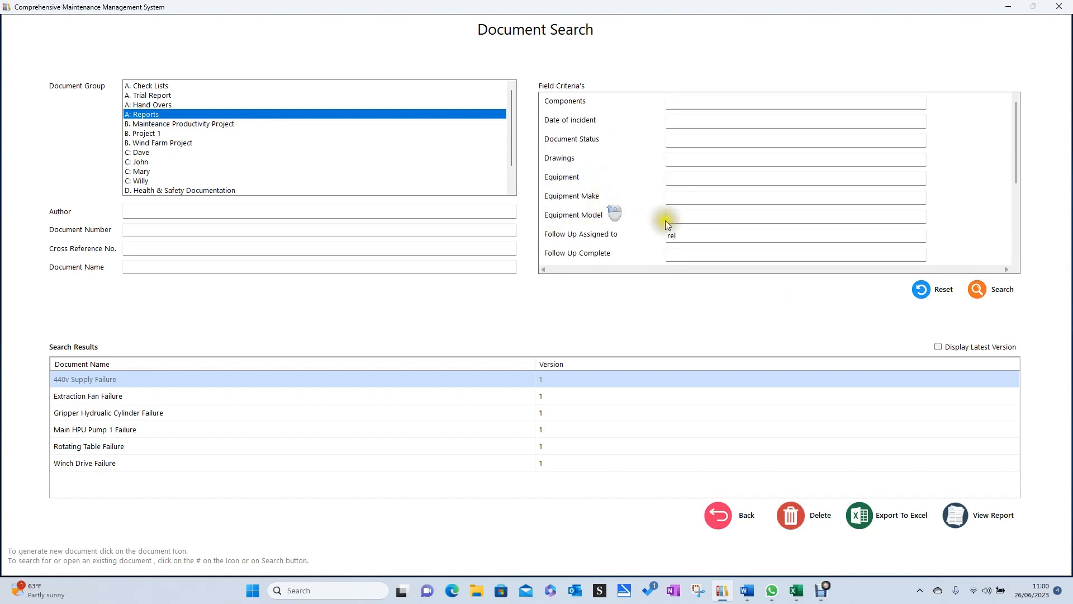
left_click(706, 240)
key("BackSpace")
key("BackSpace")
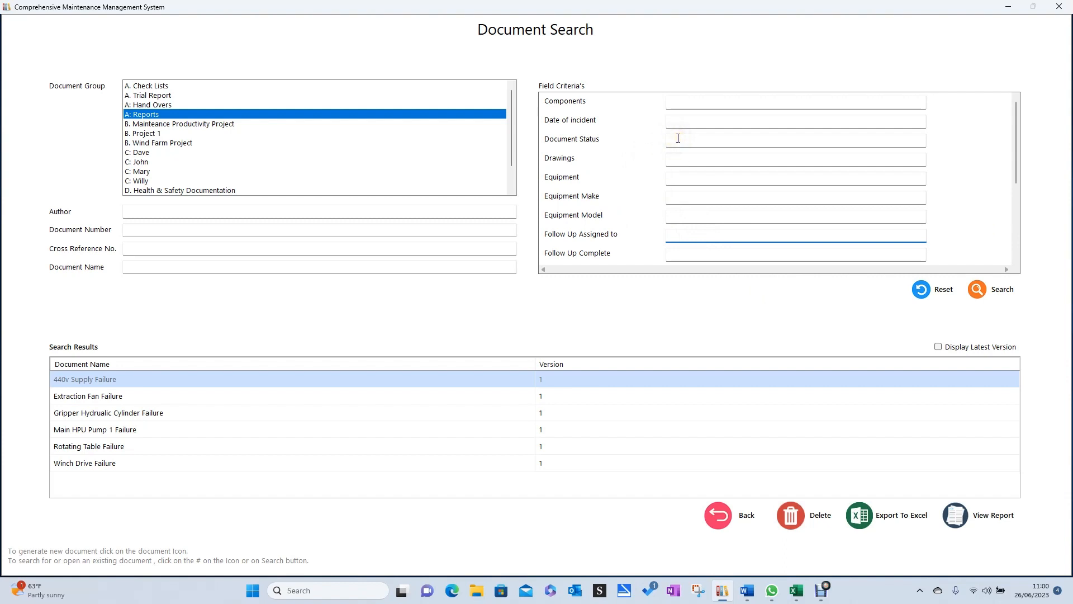
left_click(160, 209)
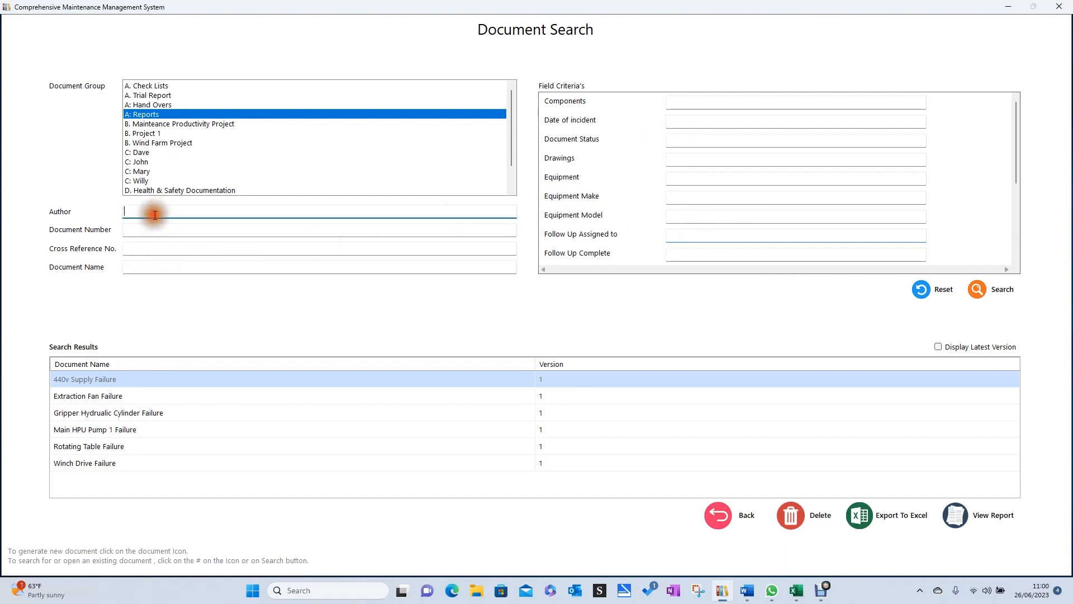
type("Other")
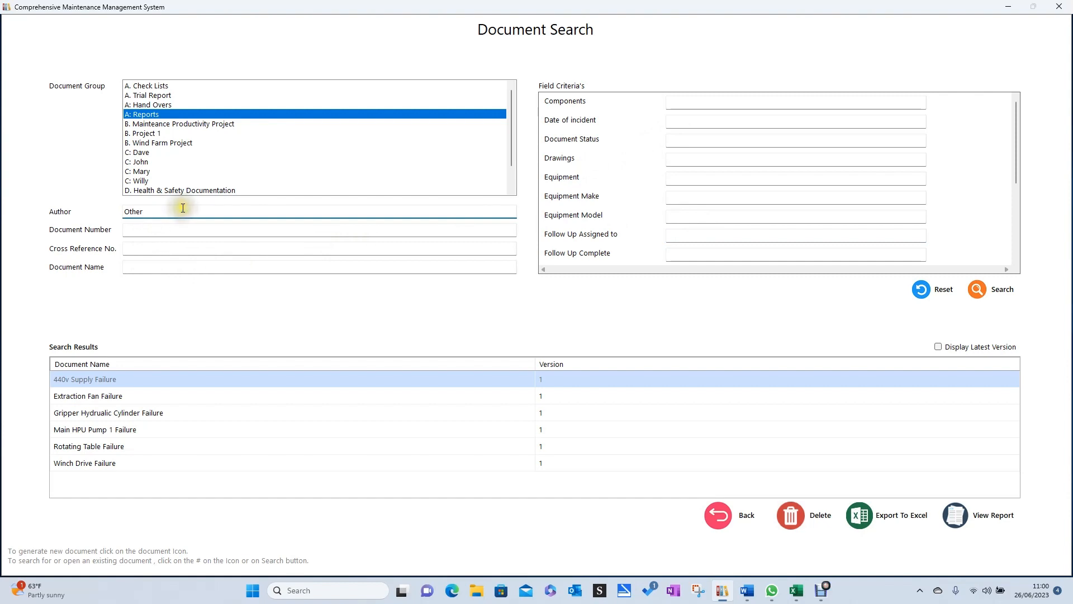
left_click(982, 289)
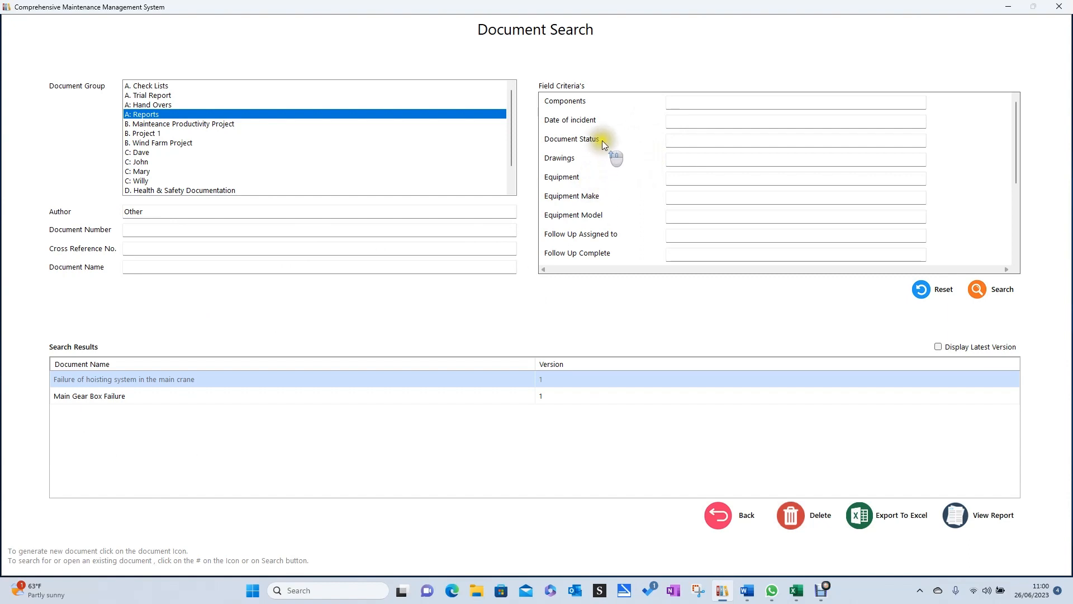
Narrow the author search by setting the Document Status criterion to "In" and search again.
scroll(600, 186, "down", 8)
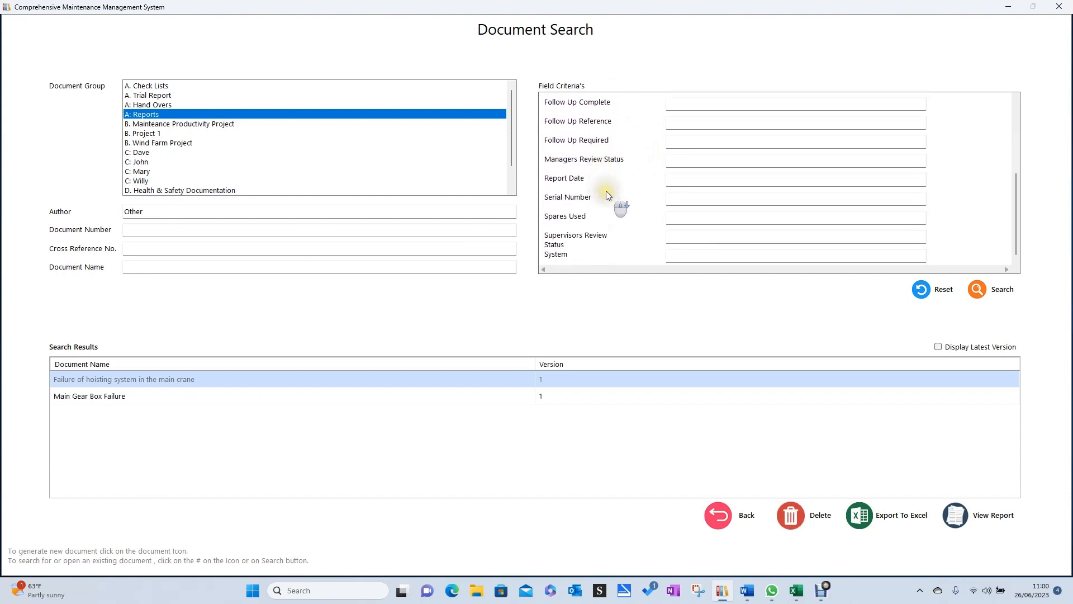
scroll(605, 190, "up", 8)
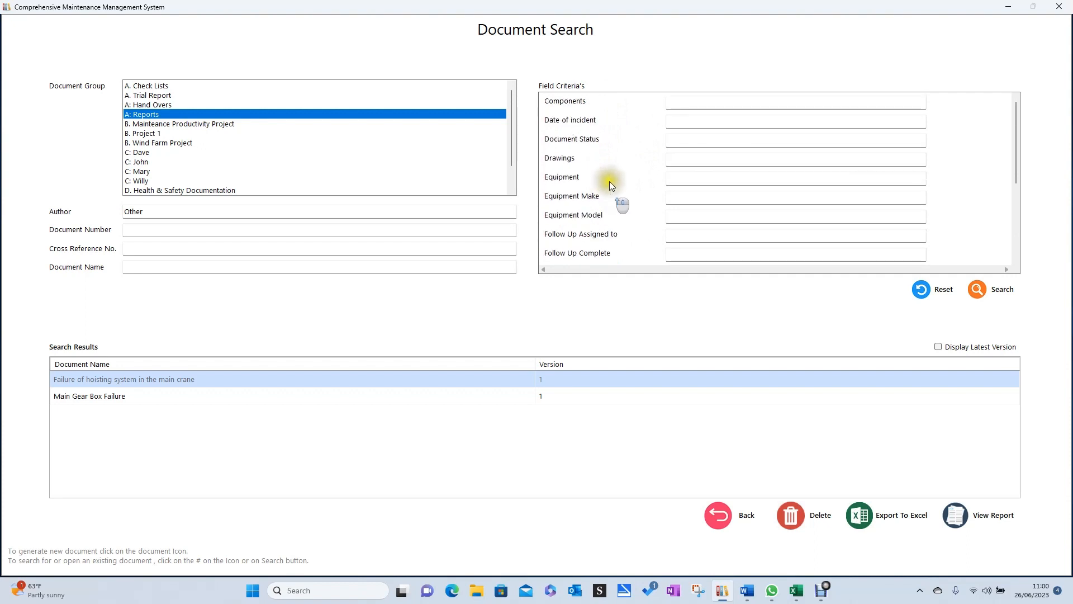
left_click(684, 143)
type("In")
left_click(985, 290)
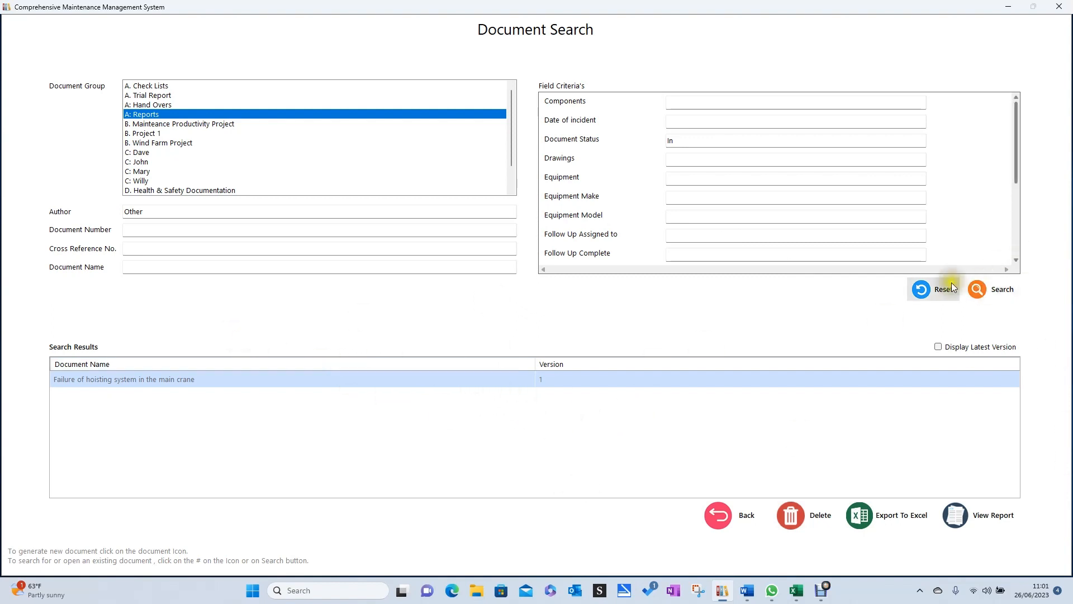
Reset the search and search for reports by a different author's surname.
left_click(929, 290)
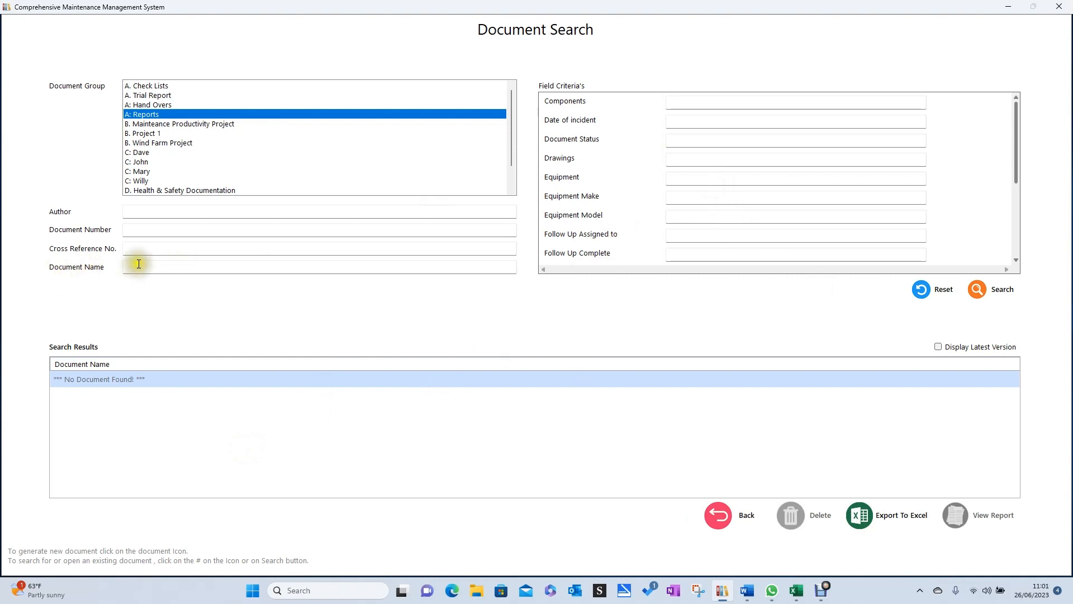
left_click(145, 213)
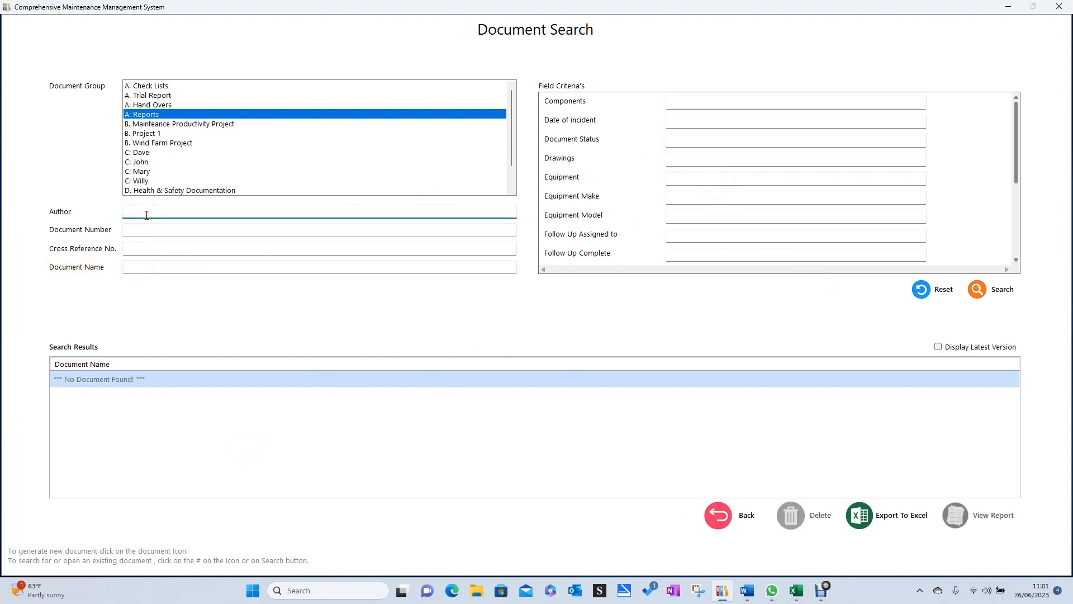
type("Gray")
left_click(980, 293)
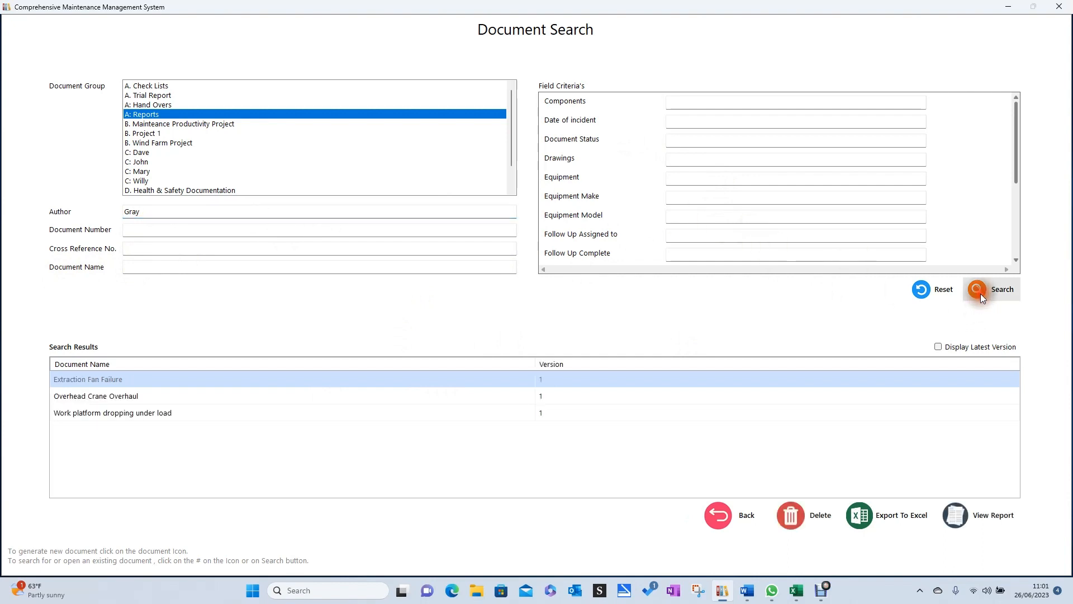
Add "In" as the Document Status criterion to the second author's search and run it.
left_click(682, 136)
type("In")
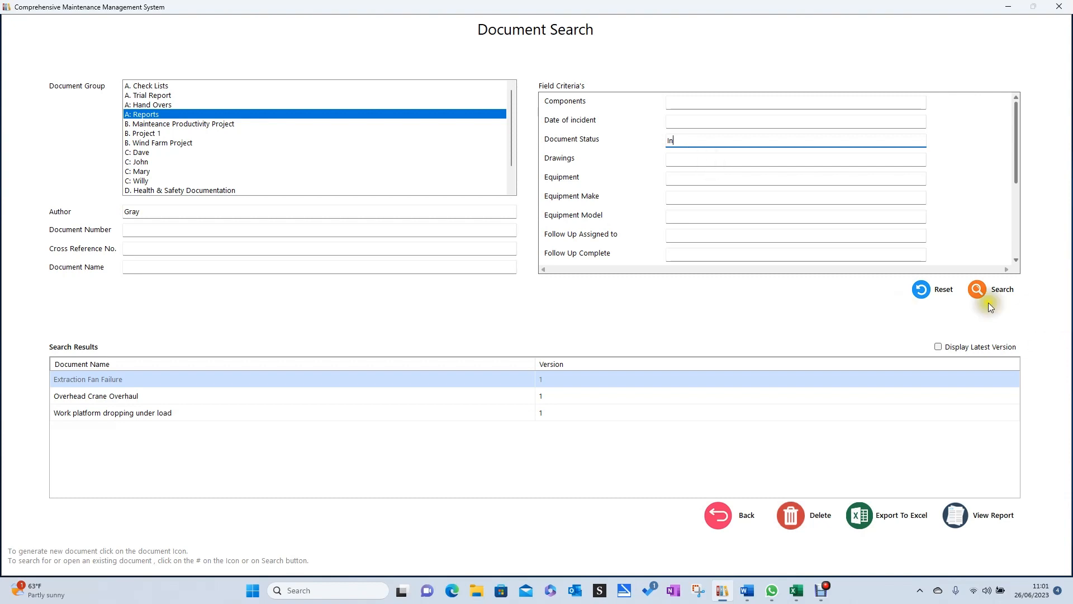
left_click(981, 287)
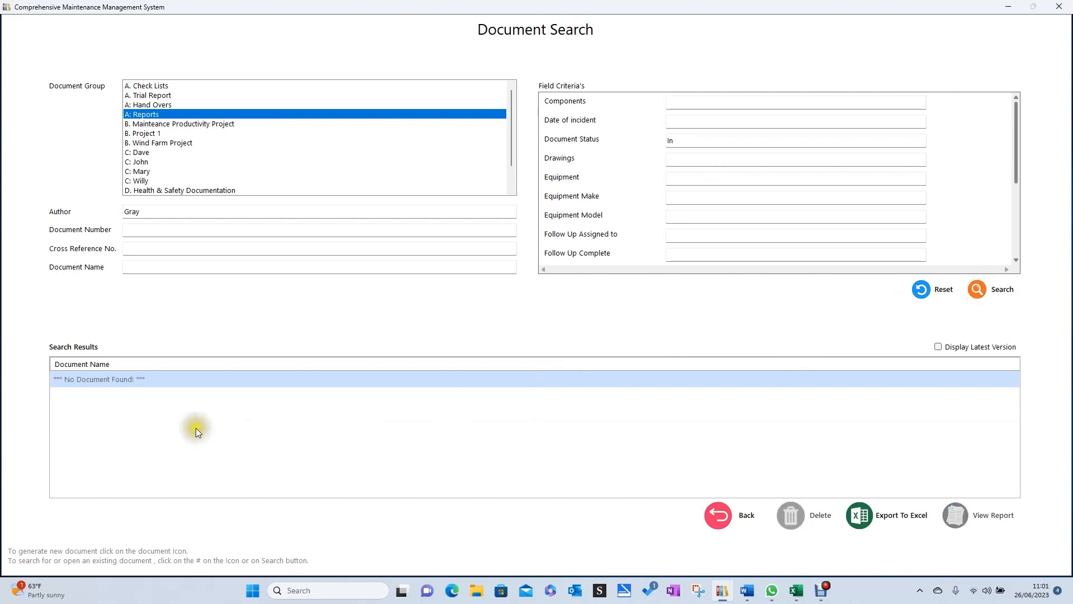
Replace the Author criterion with the main crane report author's surname and search with Document Status "In".
left_click(161, 215)
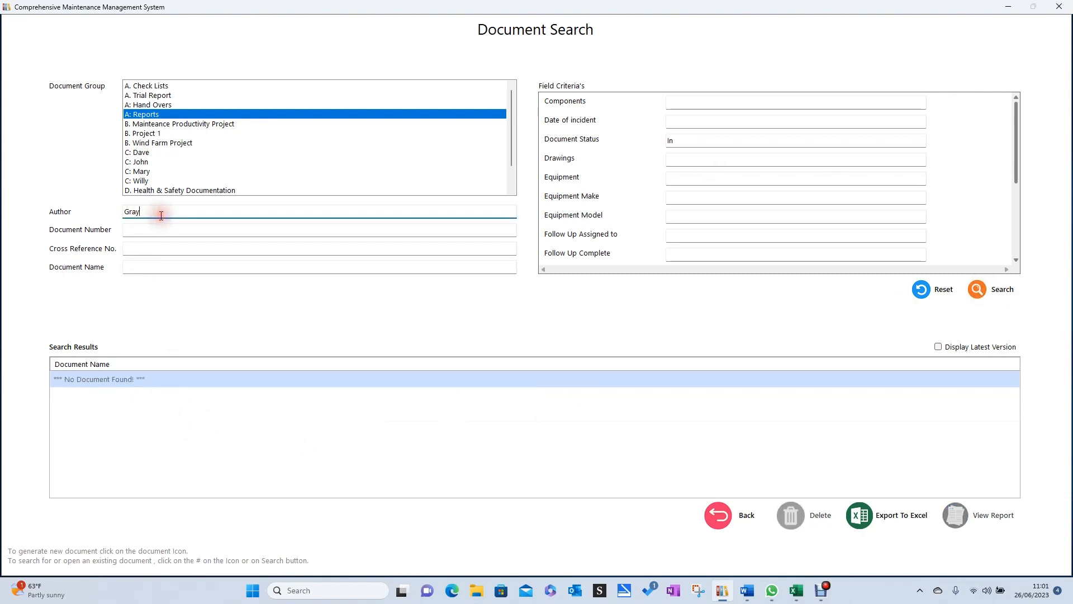
key("BackSpace")
key("BackSpace")
key("BackSpace")
key("BackSpace")
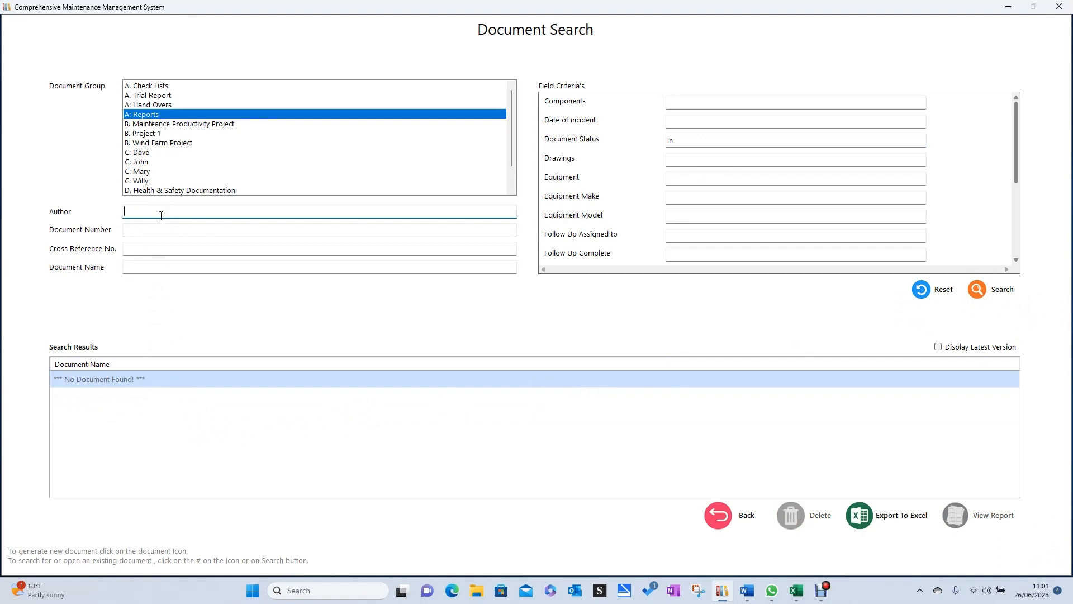
type("Other")
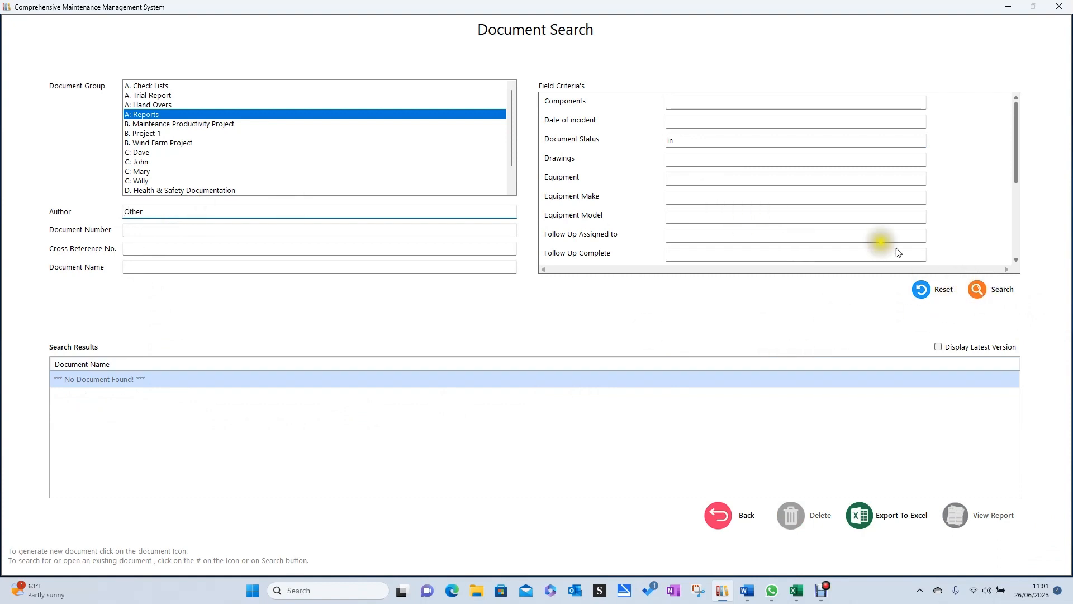
left_click(997, 298)
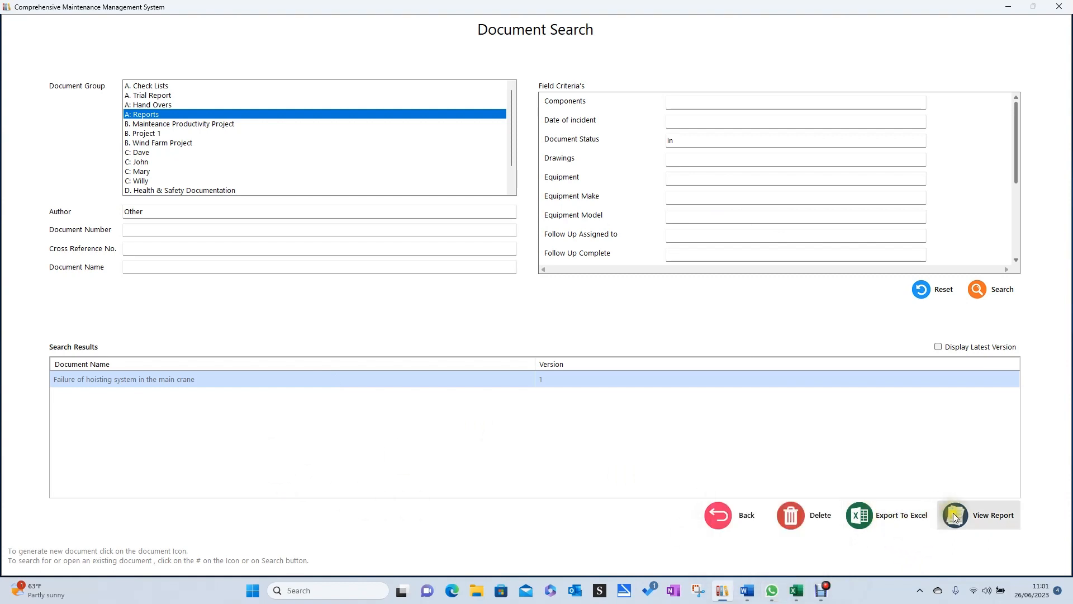
Open the report "Failure of hoisting system in the main crane" and place the cursor in the empty Investigation section.
left_click(978, 515)
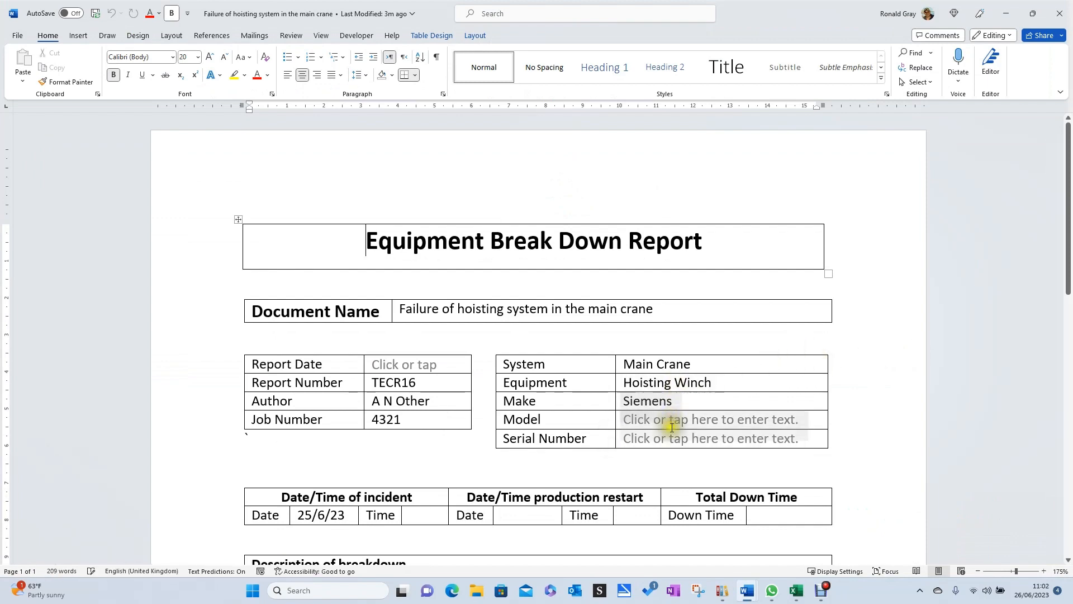
scroll(588, 426, "down", 9)
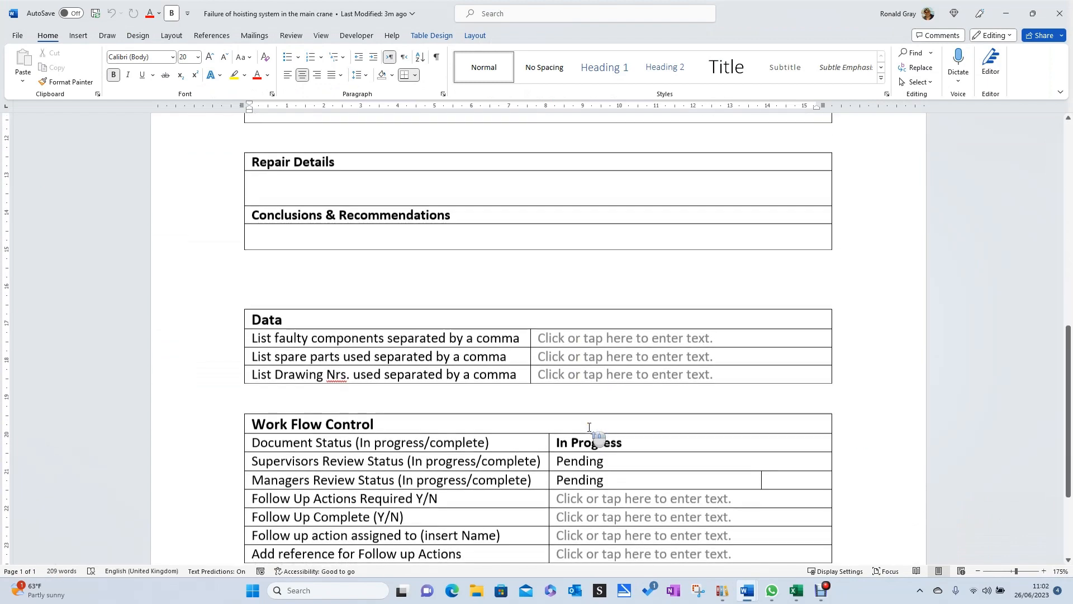
scroll(589, 427, "up", 3)
left_click(276, 277)
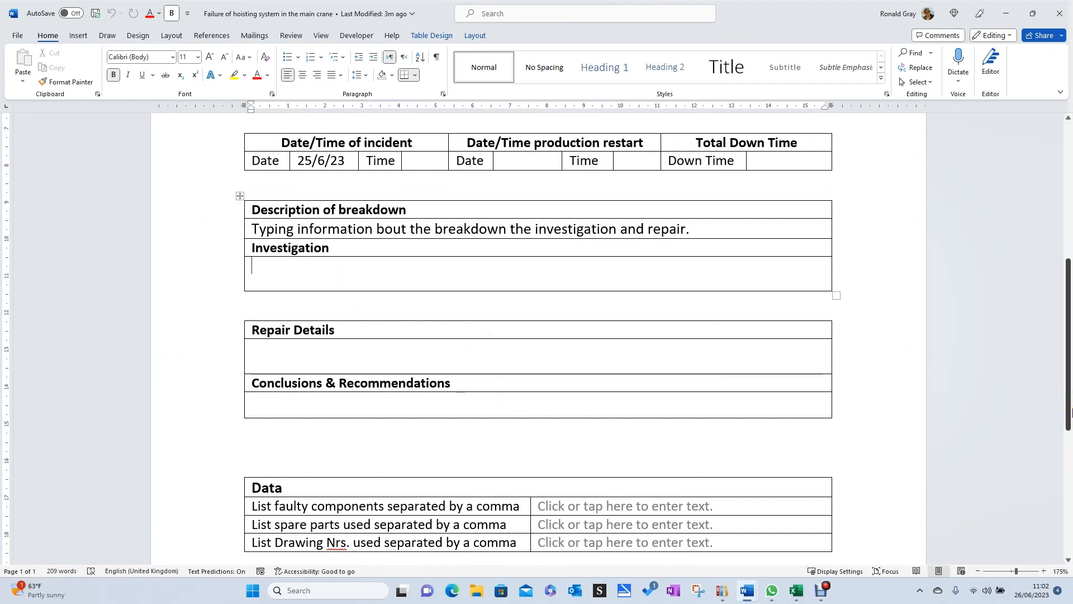
type("Type a ;lo")
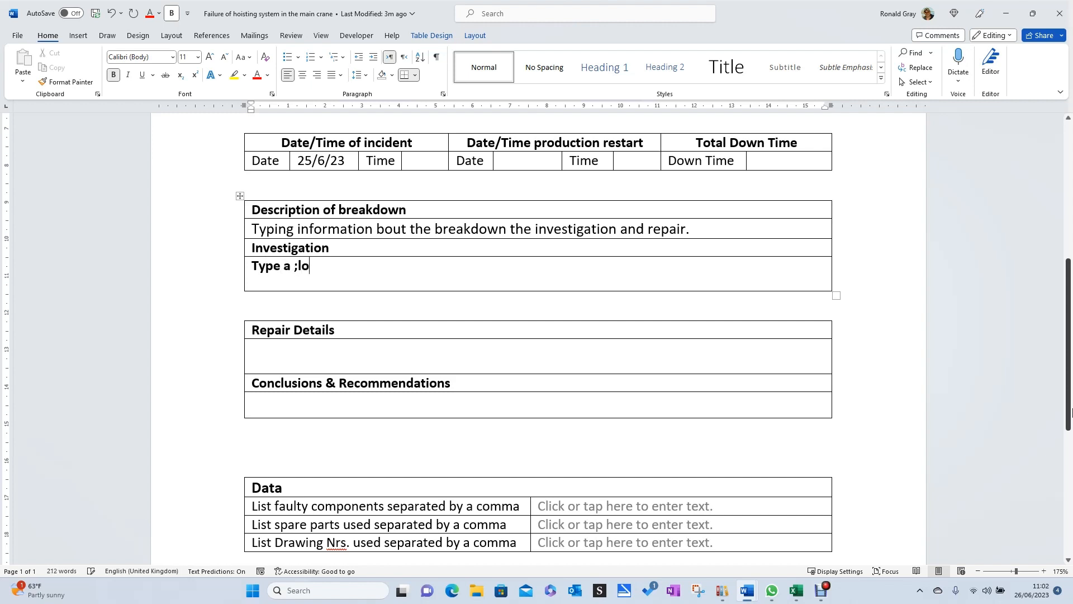
key("BackSpace")
key("BackSpace")
key("BackSpace")
key("BackSpace")
key("BackSpace")
key("BackSpace")
key("BackSpace")
key("BackSpace")
key("BackSpace")
key("BackSpace")
Turn off bold and enter "Type a lot more information in here" in the Investigation section.
left_click(114, 75)
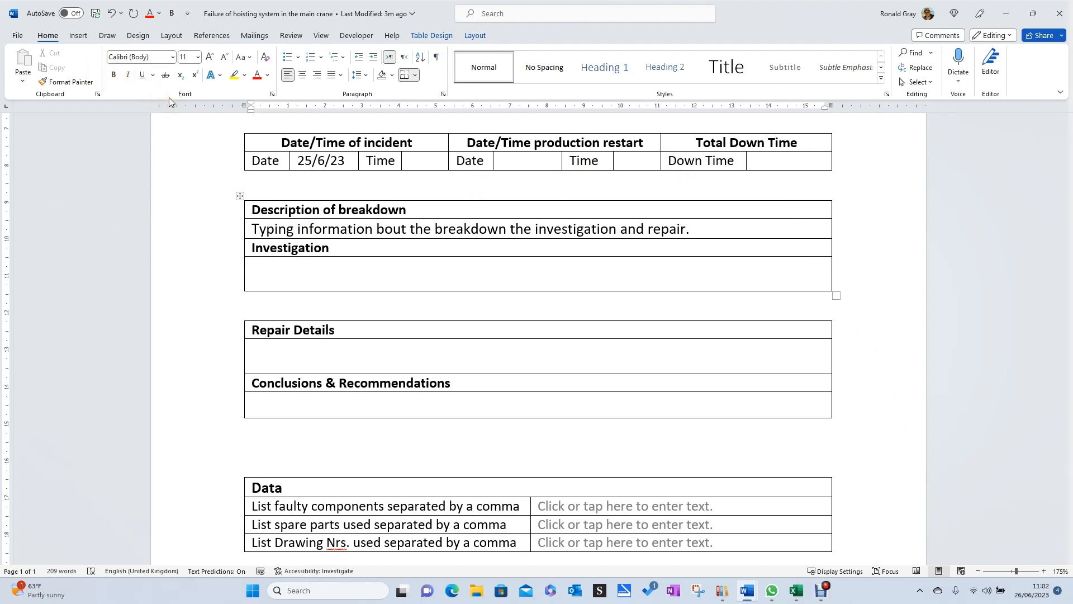
type("Type a lot mor e")
key("BackSpace")
key("BackSpace")
type("e")
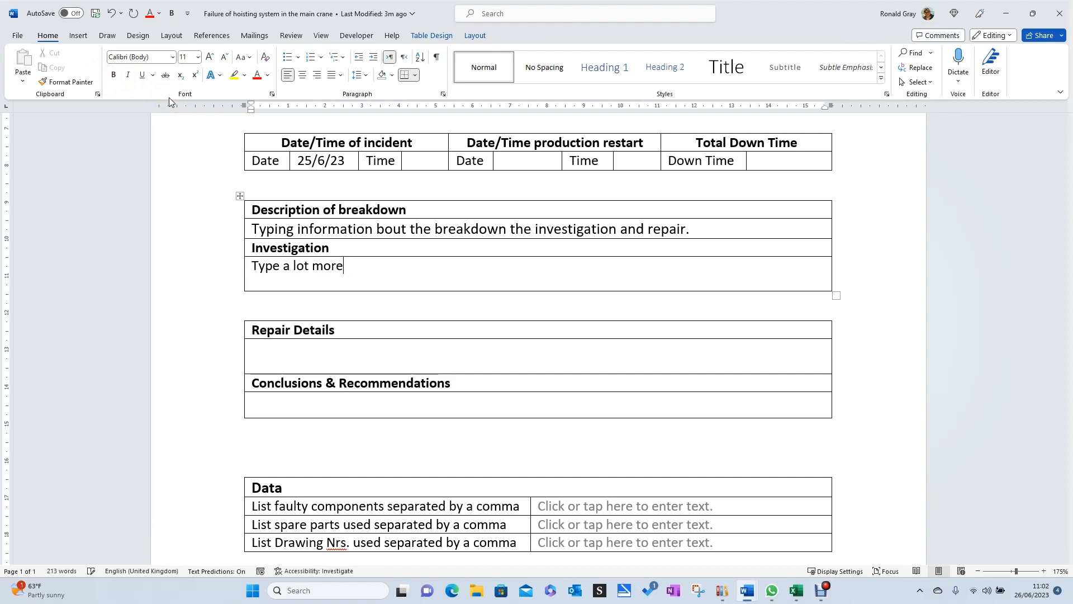
type(" information in here")
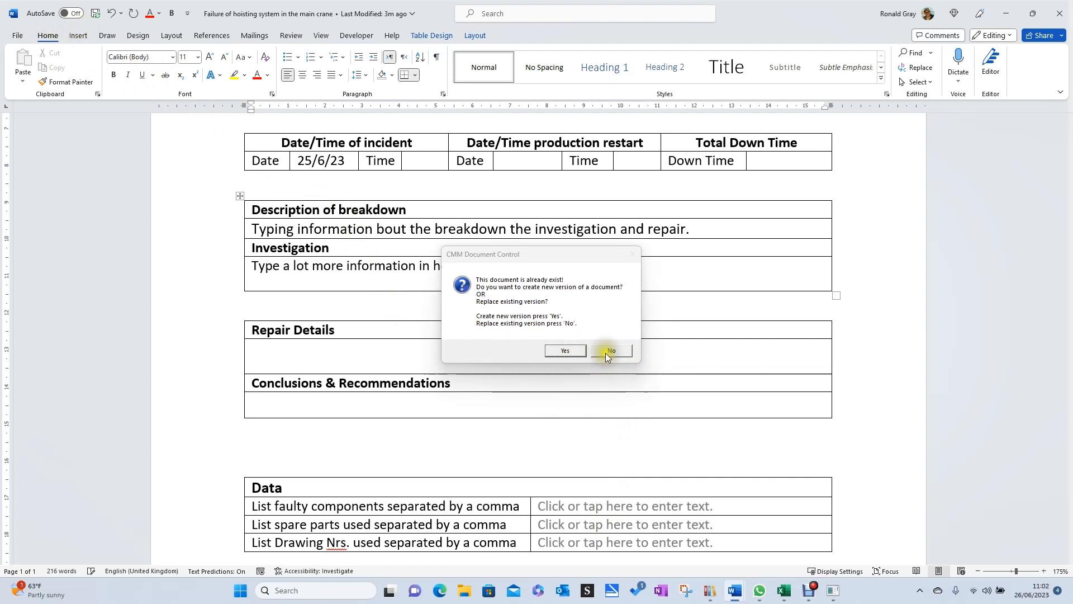
Save the edited report as a new version of the existing document.
left_click(564, 352)
left_click(563, 351)
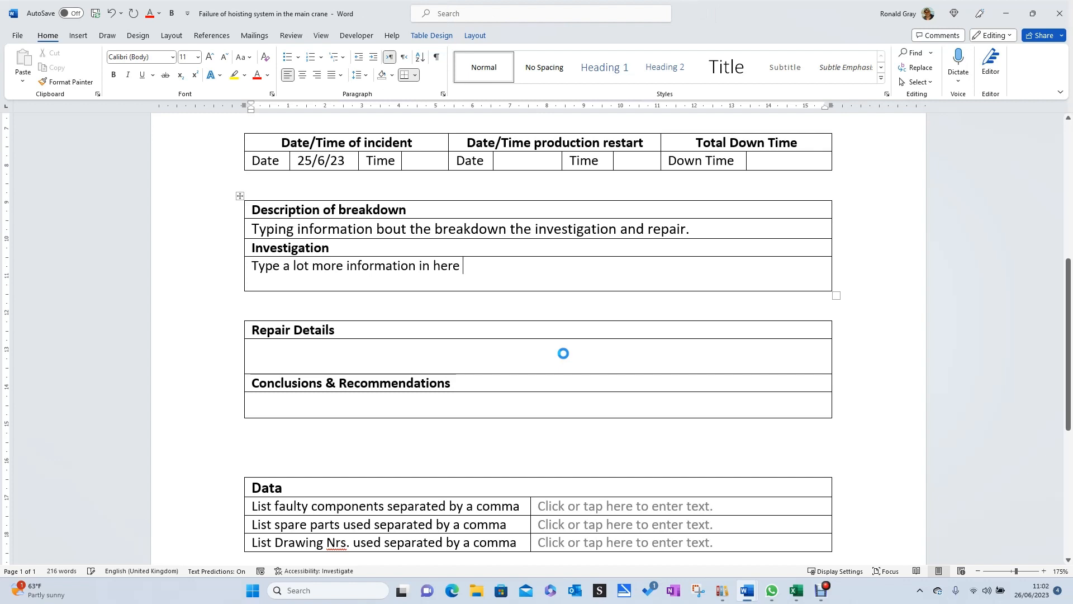
Repeat the "In" status report search, comparing the results with Display Latest Version turned on and off.
left_click(603, 332)
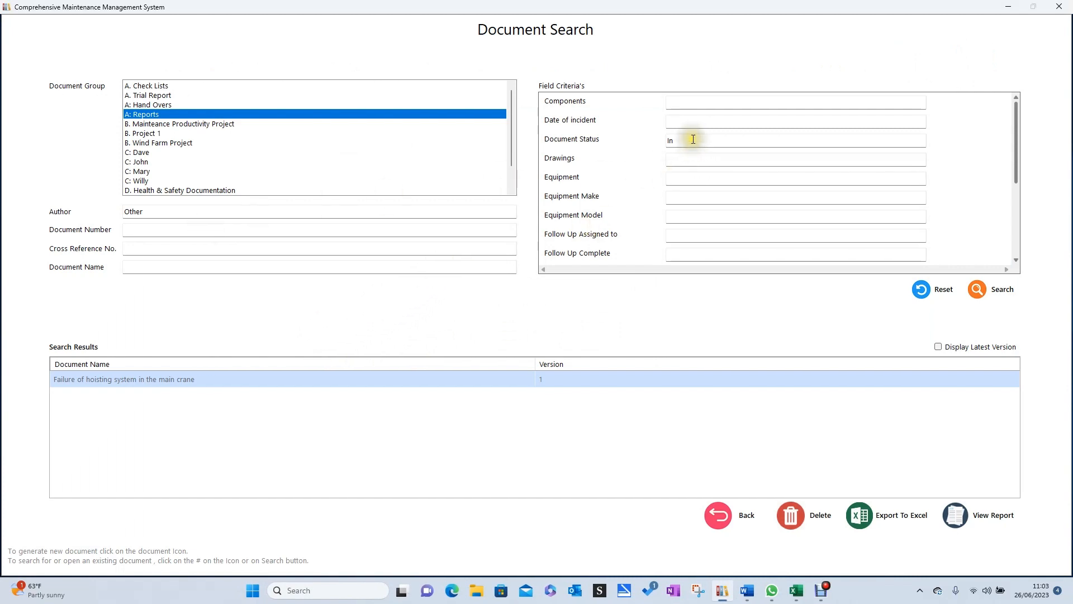
left_click(977, 290)
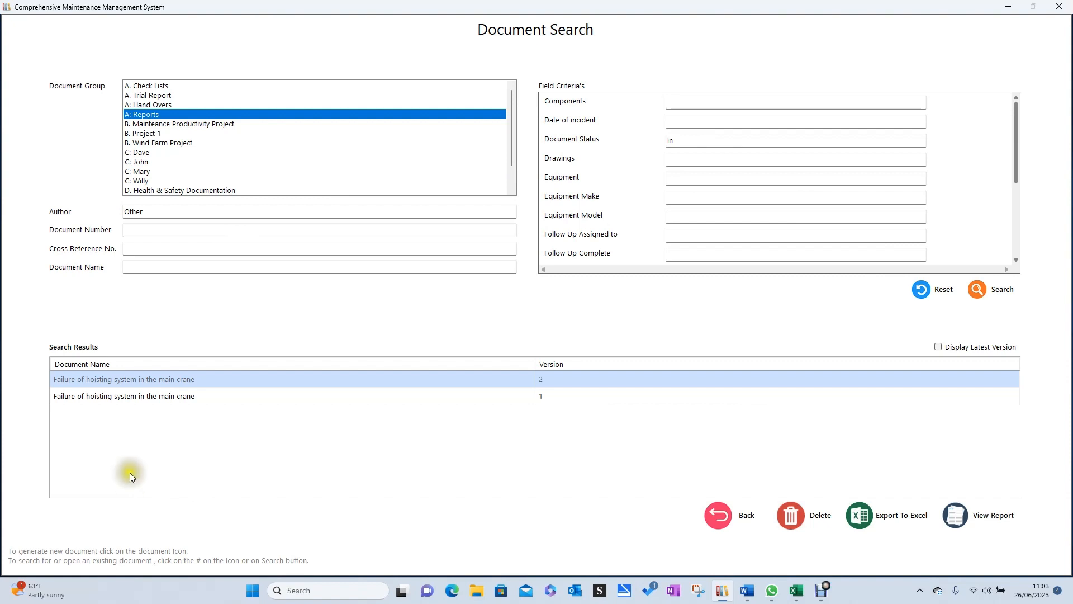
left_click(938, 347)
left_click(974, 292)
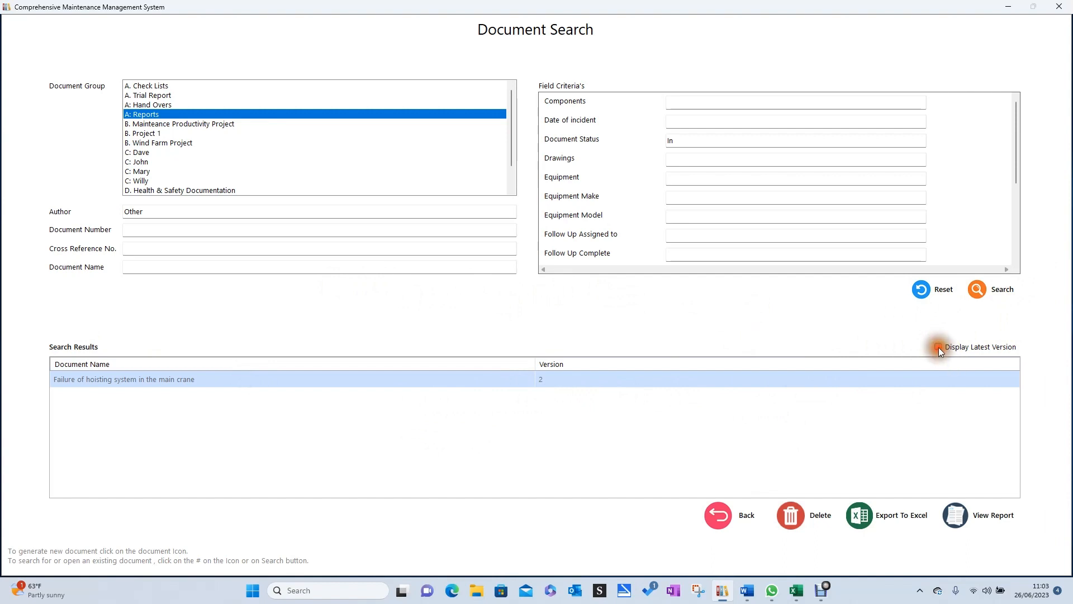
left_click(988, 291)
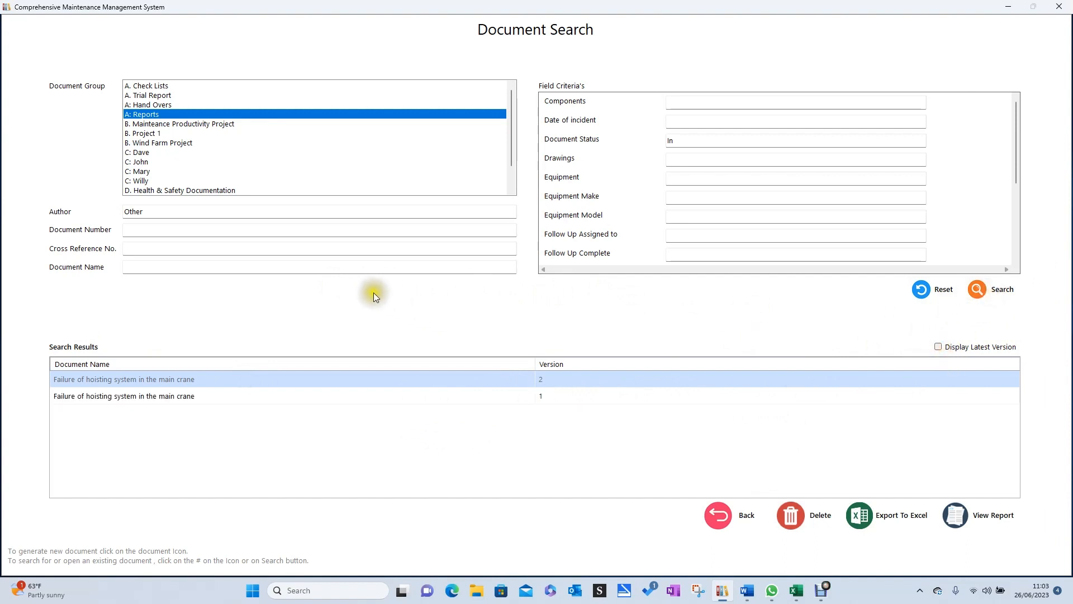
Clear the Document Status criterion and search the reports with Components set to "Pump".
left_click(711, 141)
key("BackSpace")
key("BackSpace")
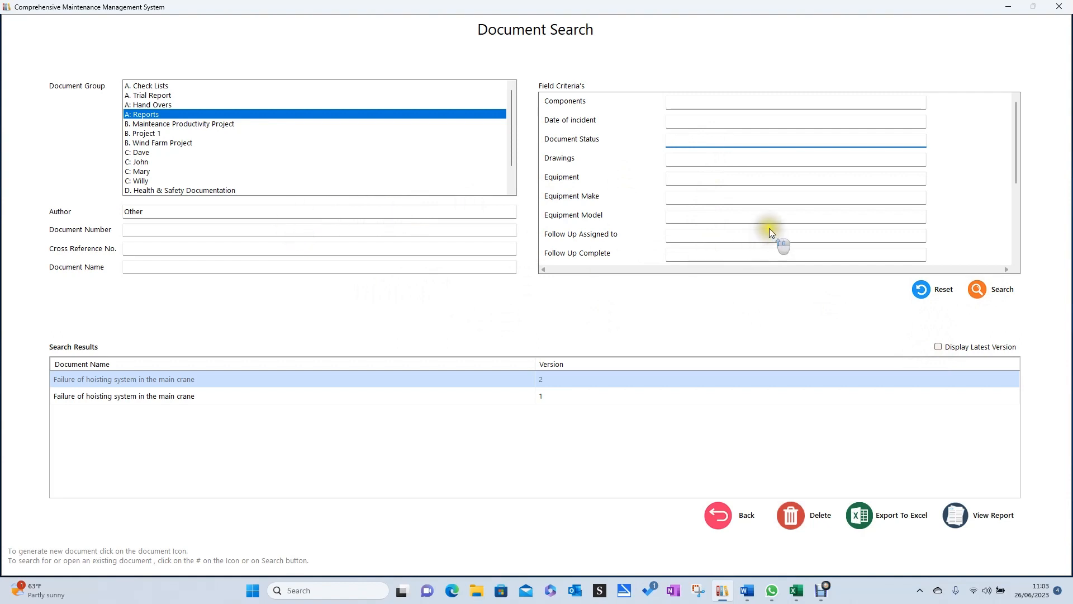
scroll(602, 219, "down", 3)
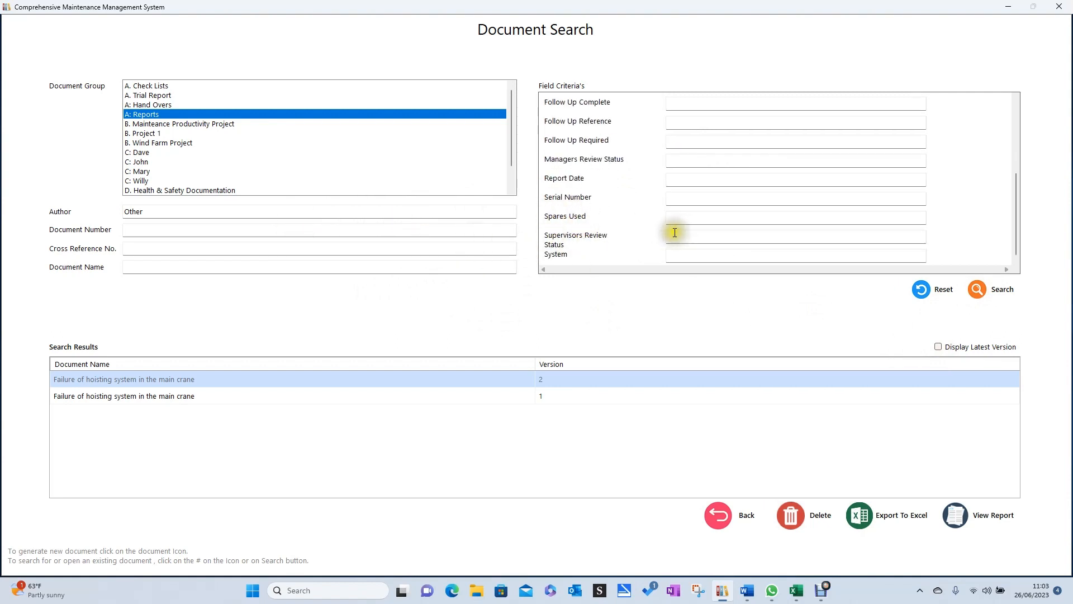
left_click(744, 237)
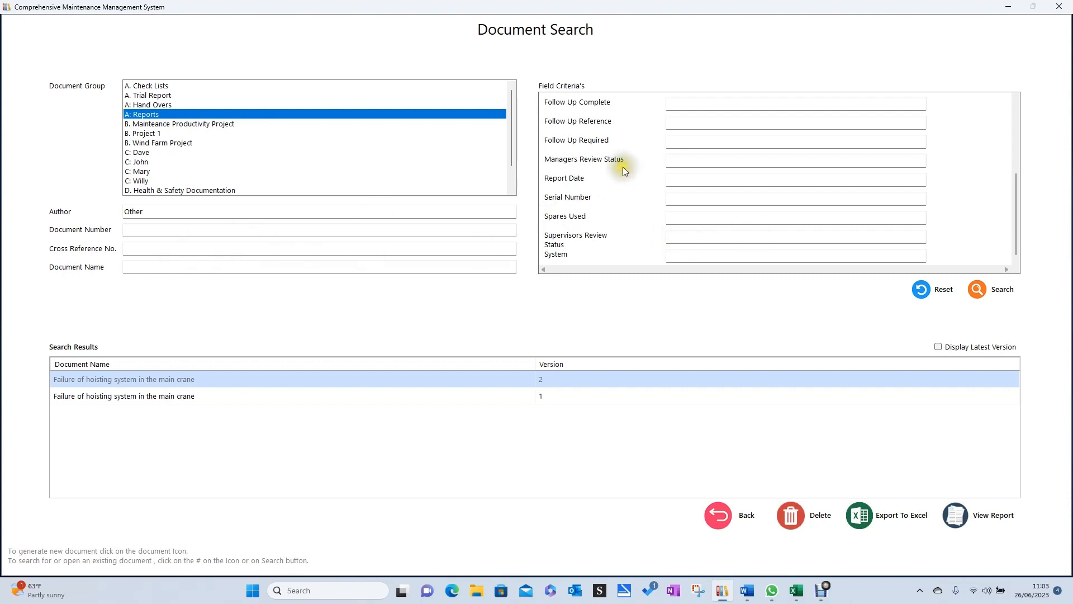
scroll(623, 166, "up", 3)
left_click(673, 104)
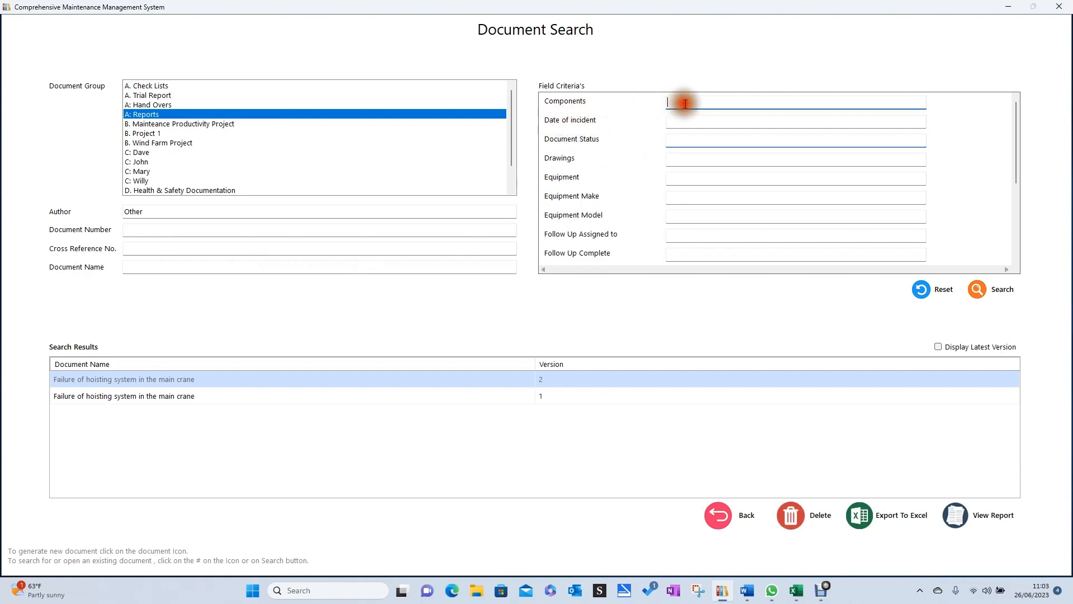
type("Pump")
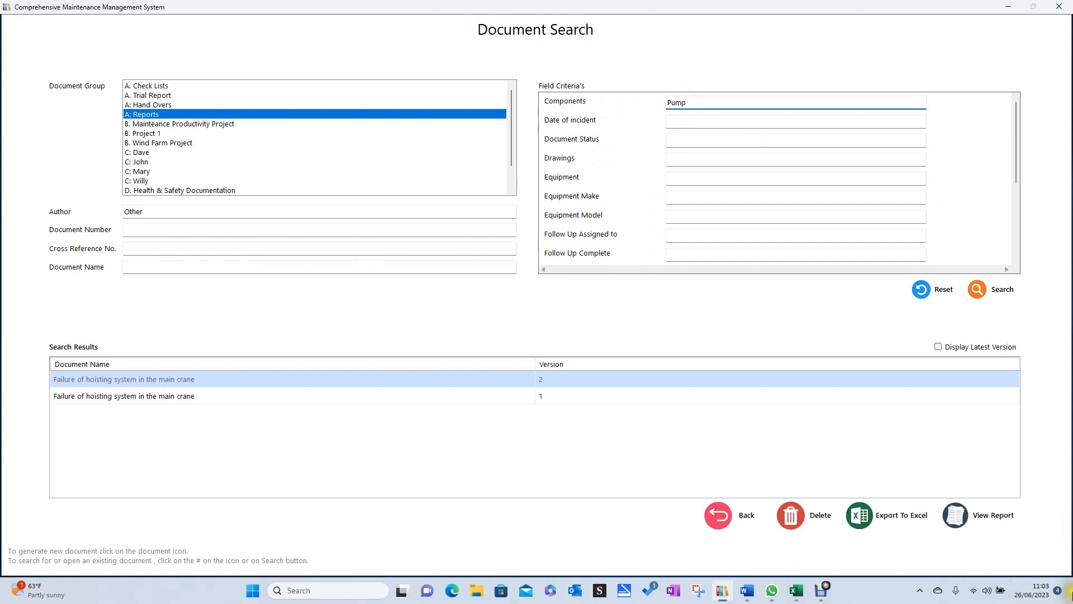
left_click(984, 293)
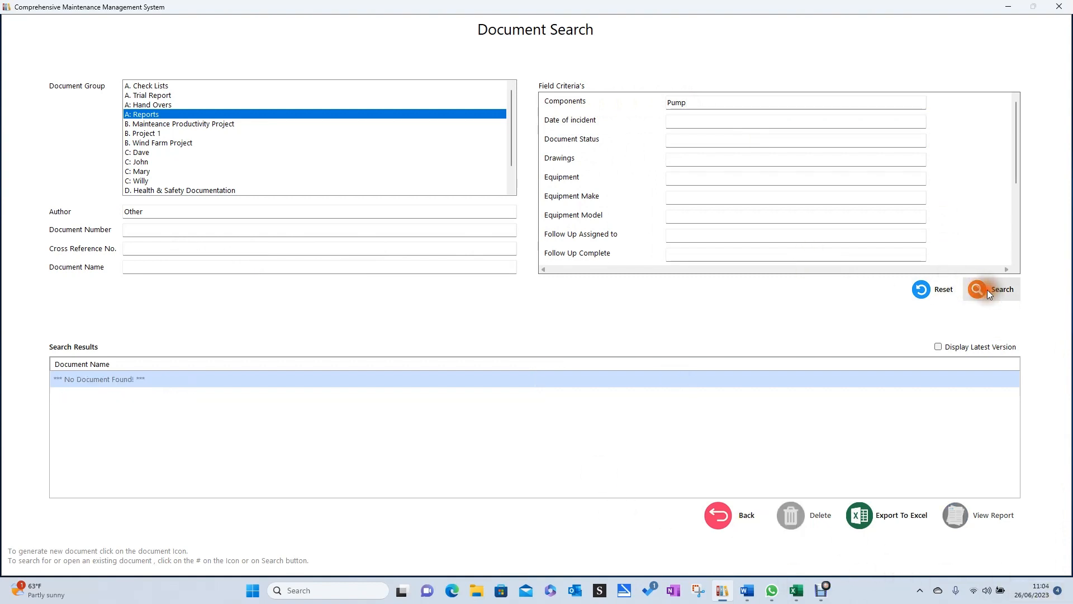
Reset all search criteria and search the reports again with only Components set to "Pump".
scroll(637, 233, "down", 3)
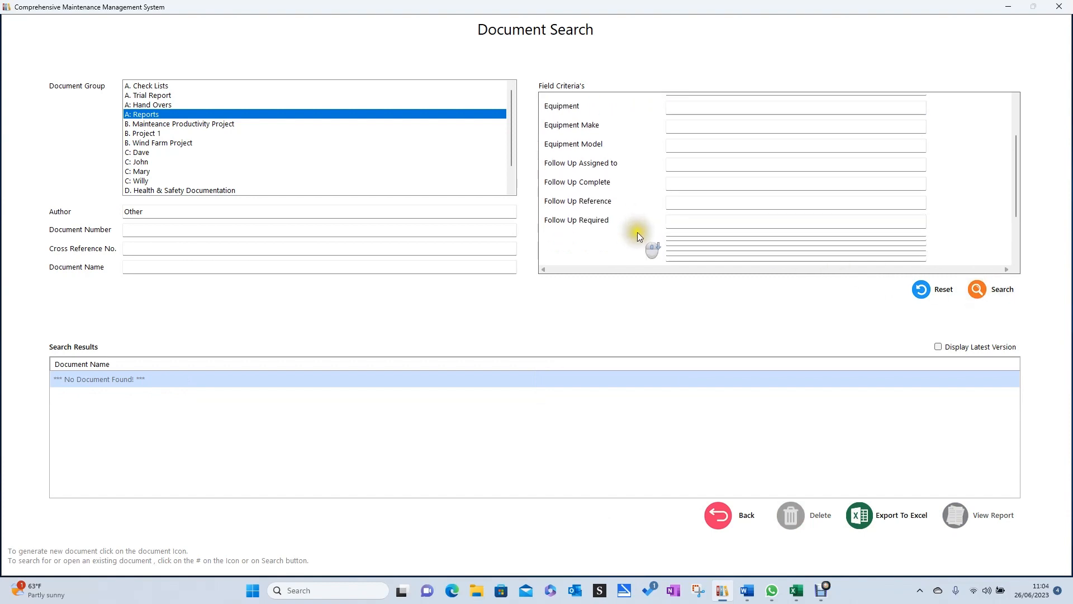
scroll(639, 231, "up", 3)
left_click(924, 293)
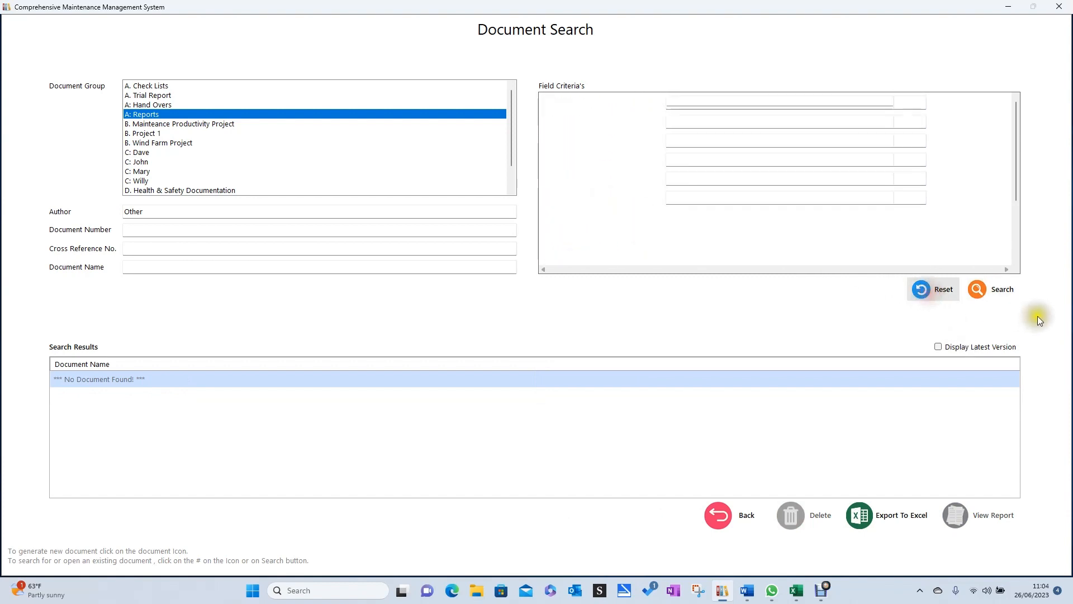
left_click(703, 146)
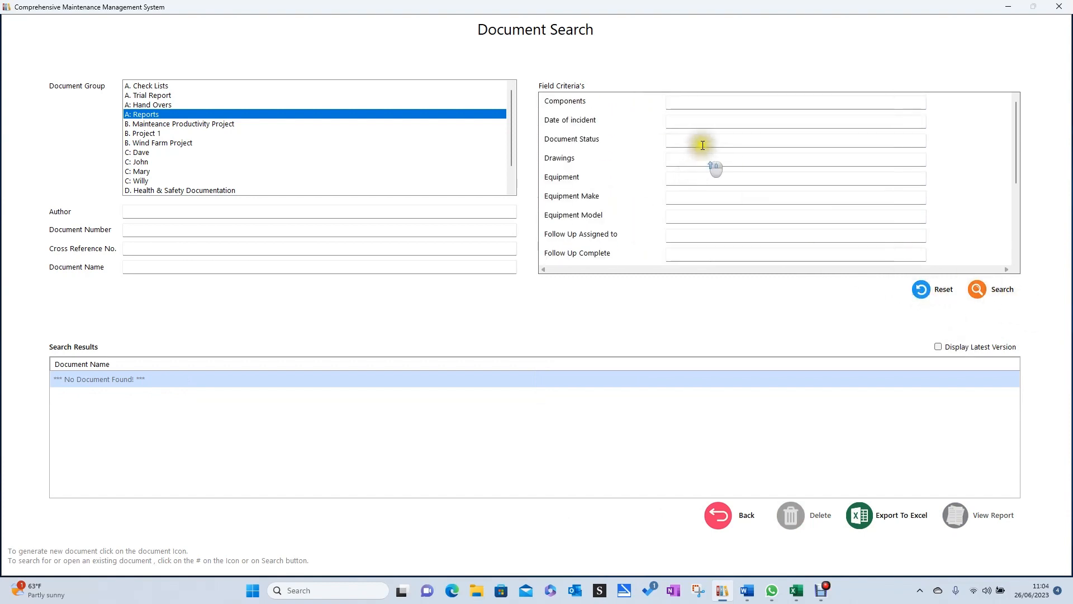
left_click(685, 106)
type("Pump")
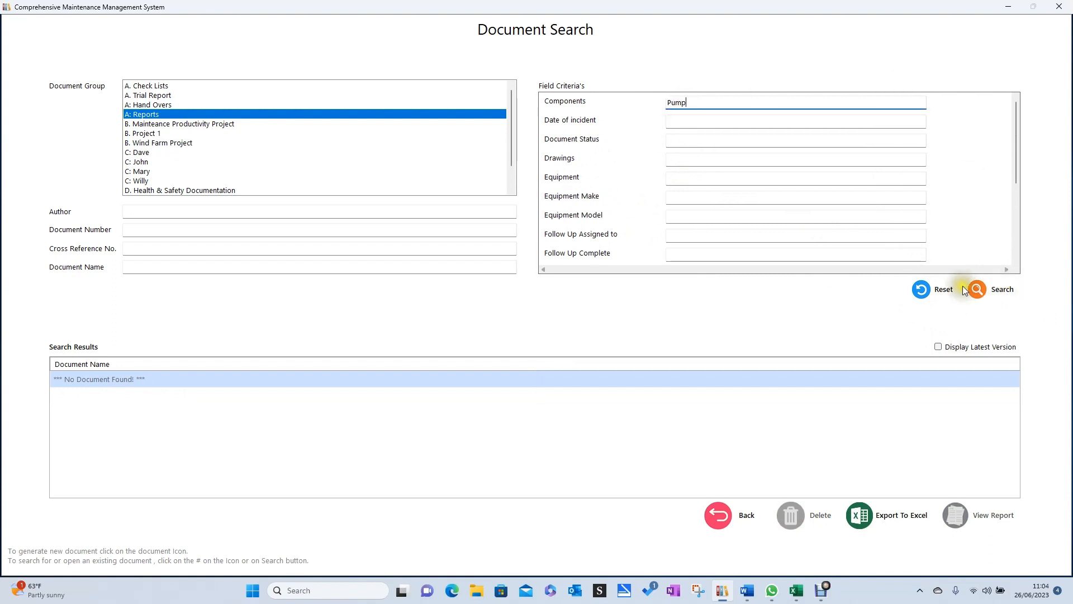
left_click(983, 287)
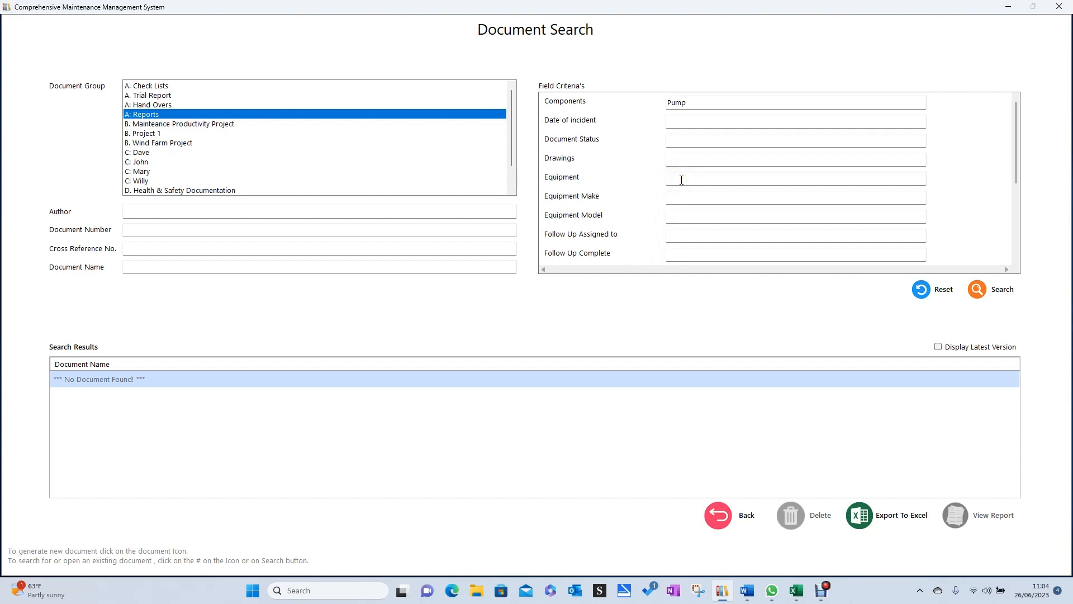
Set the Equipment criterion to "Pump", clear the Components criterion and search the reports.
type("ump")
left_click(795, 185)
left_click(704, 109)
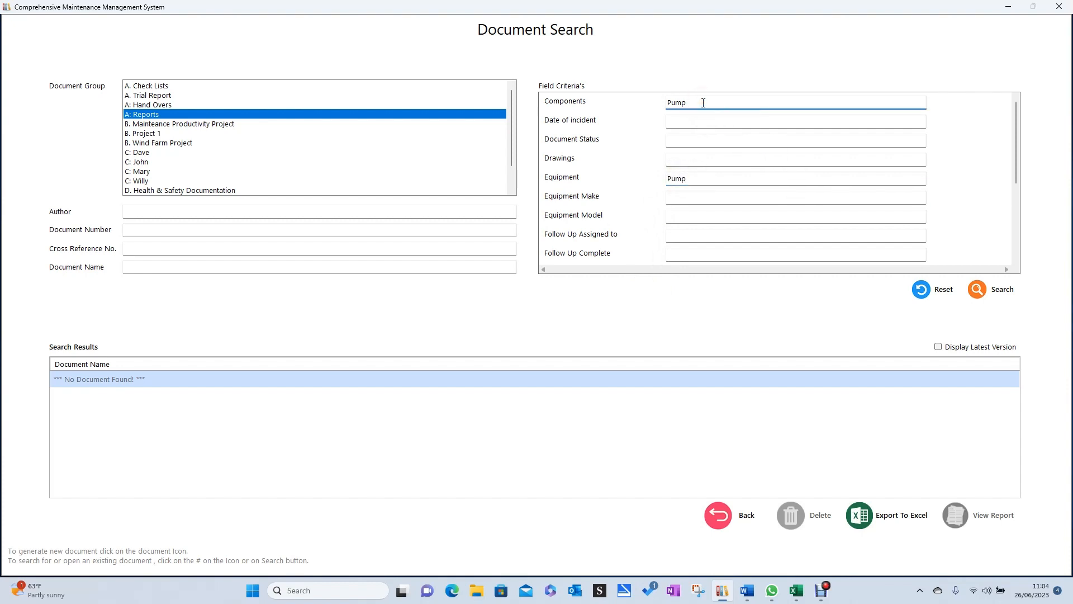
key("BackSpace")
key("BackSpace")
key("BackSpace")
key("BackSpace")
left_click(985, 286)
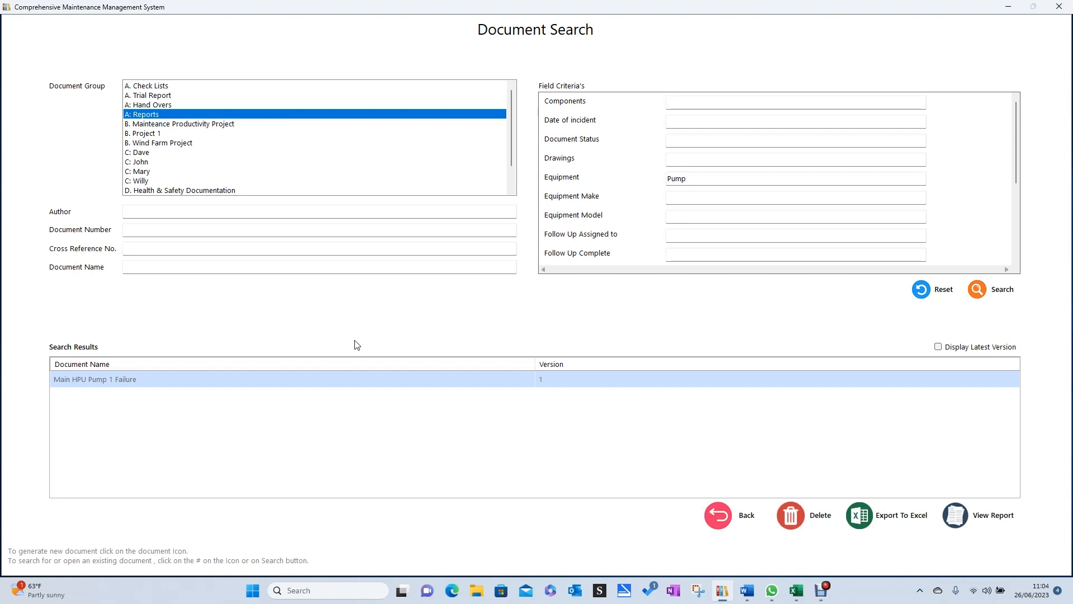
Clear the Equipment criterion and search the reports with Spares Used set to "3346".
left_click(742, 183)
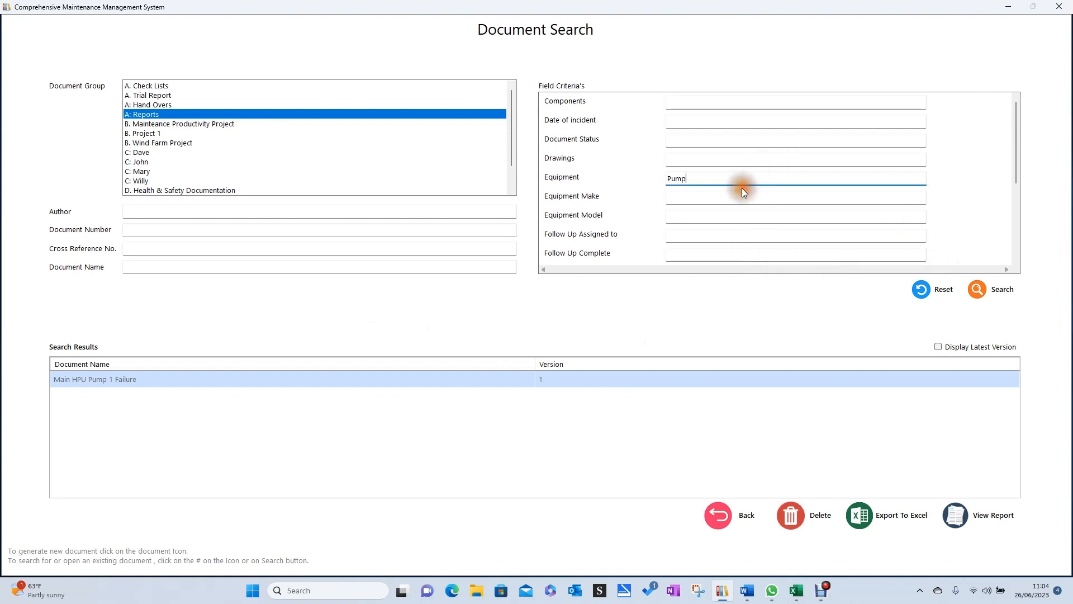
key("BackSpace")
key("BackSpace")
key("BackSpace")
key("BackSpace")
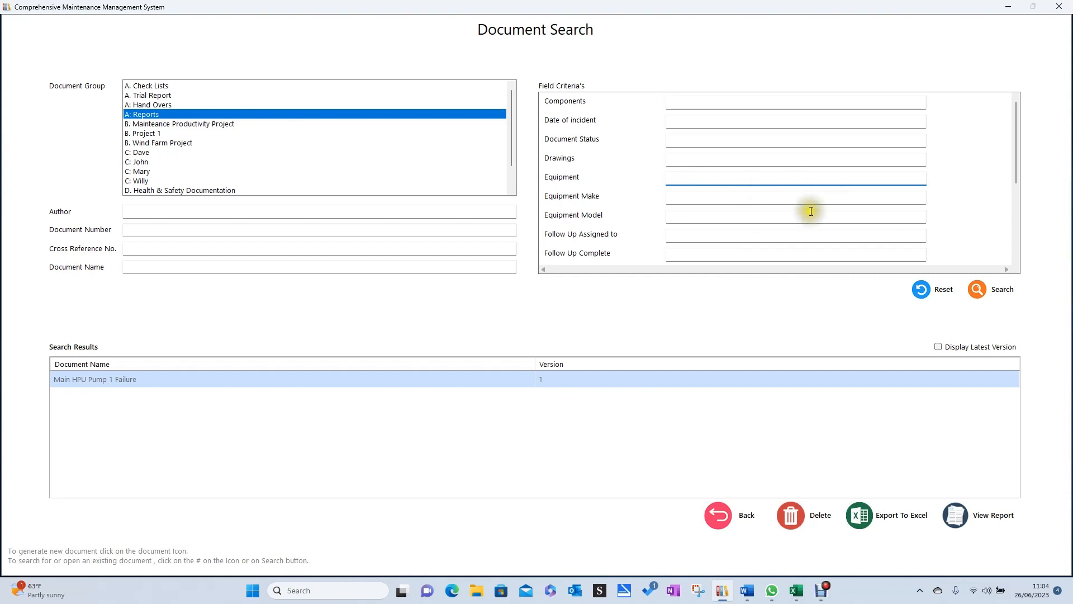
scroll(810, 211, "down", 3)
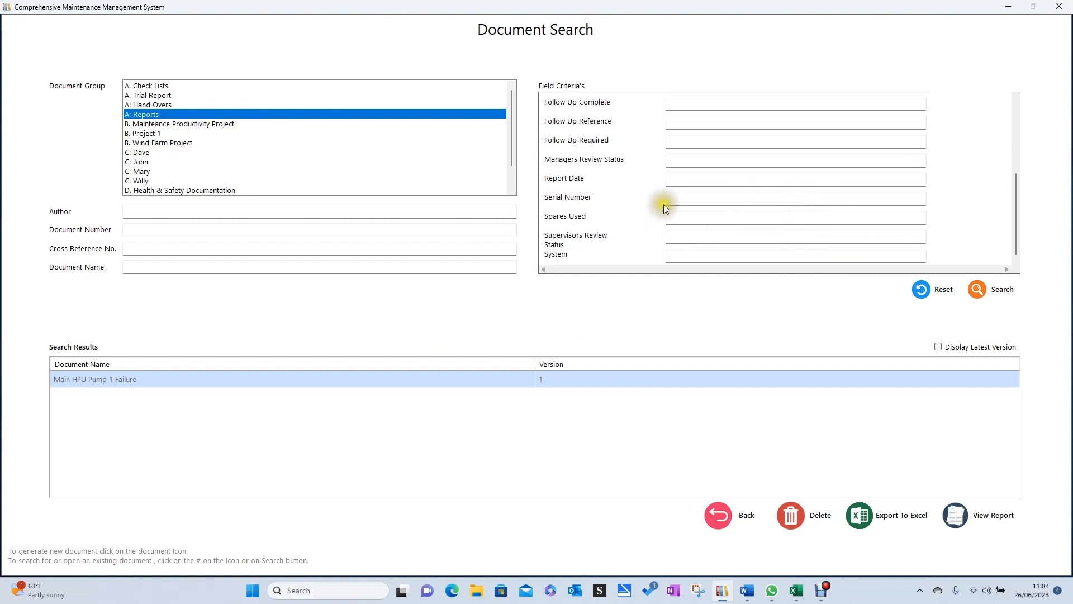
left_click(677, 217)
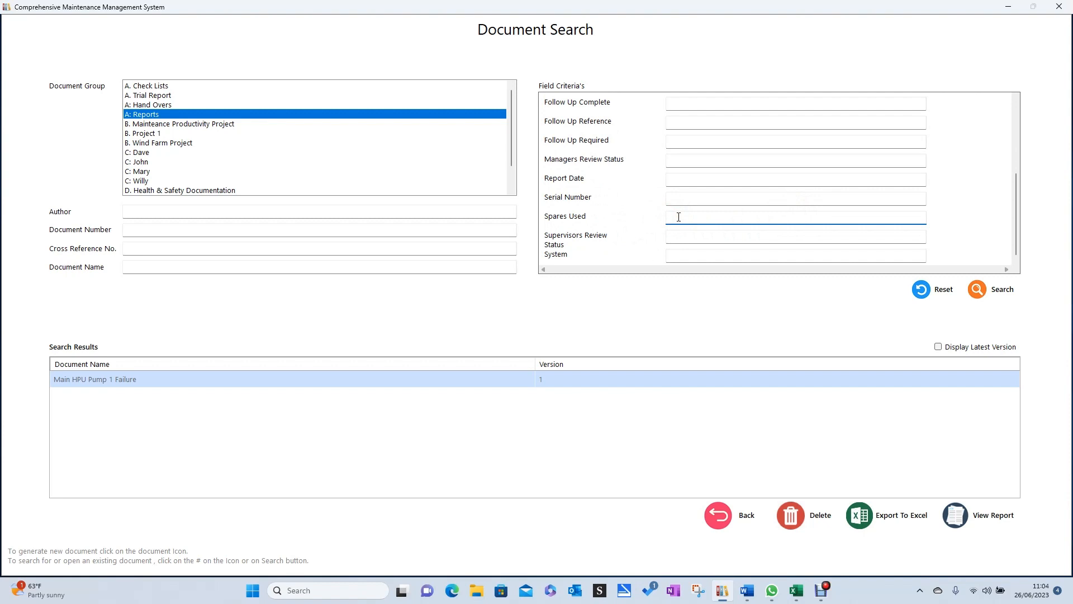
type("3346")
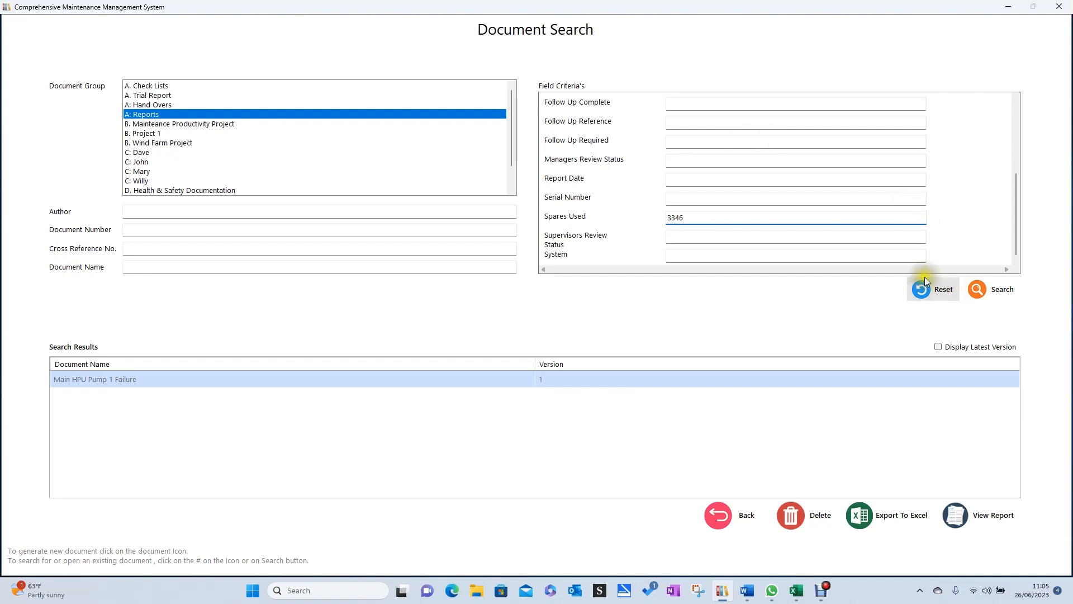
left_click(978, 293)
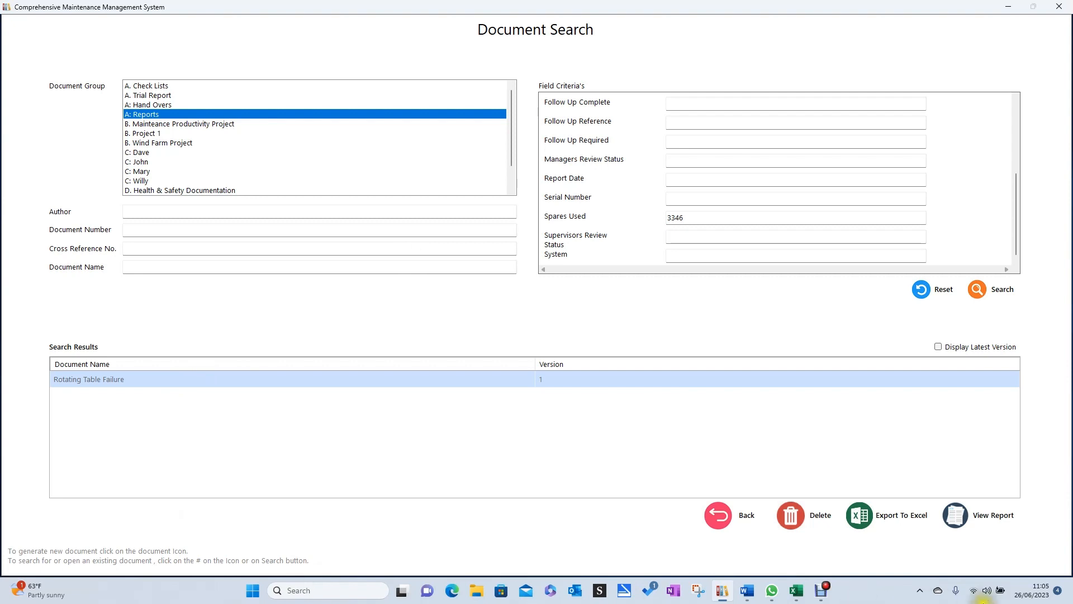
Return to the document groups and bring up the document types of the B. Project 1 group.
left_click(723, 515)
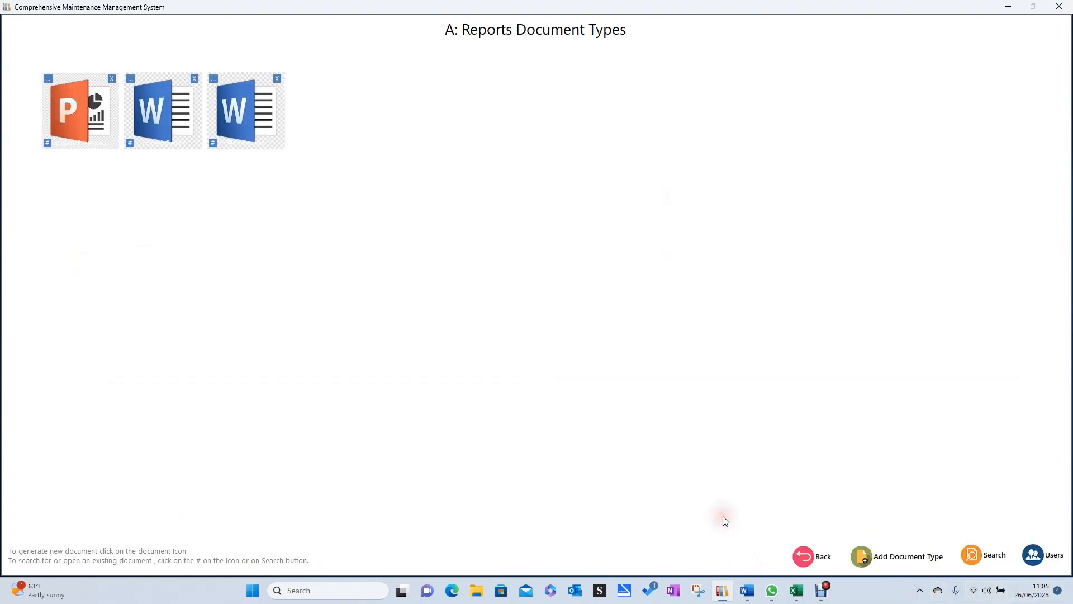
left_click(798, 555)
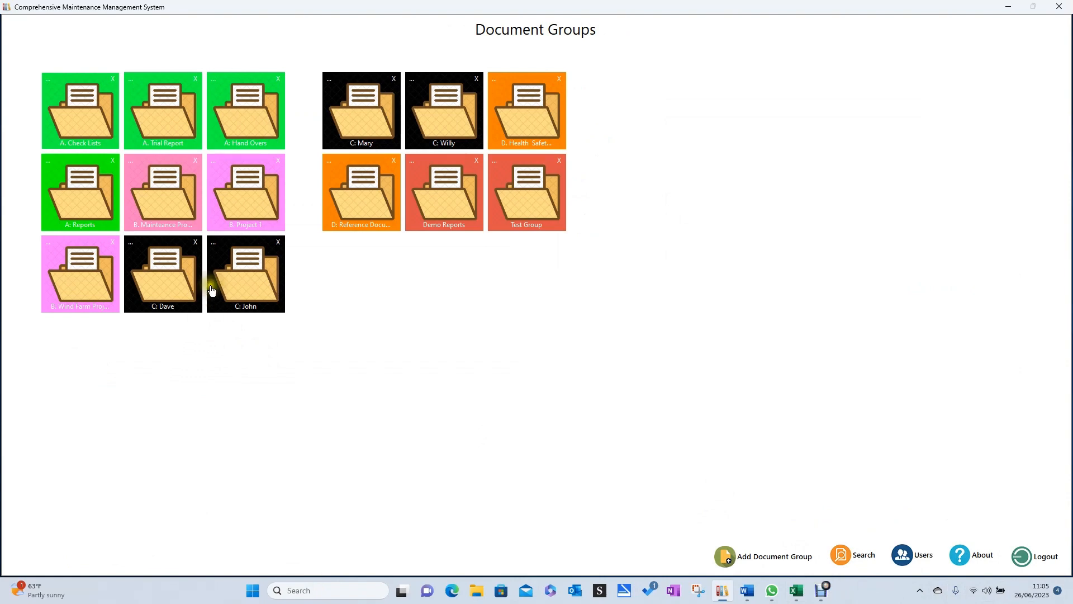
left_click(251, 208)
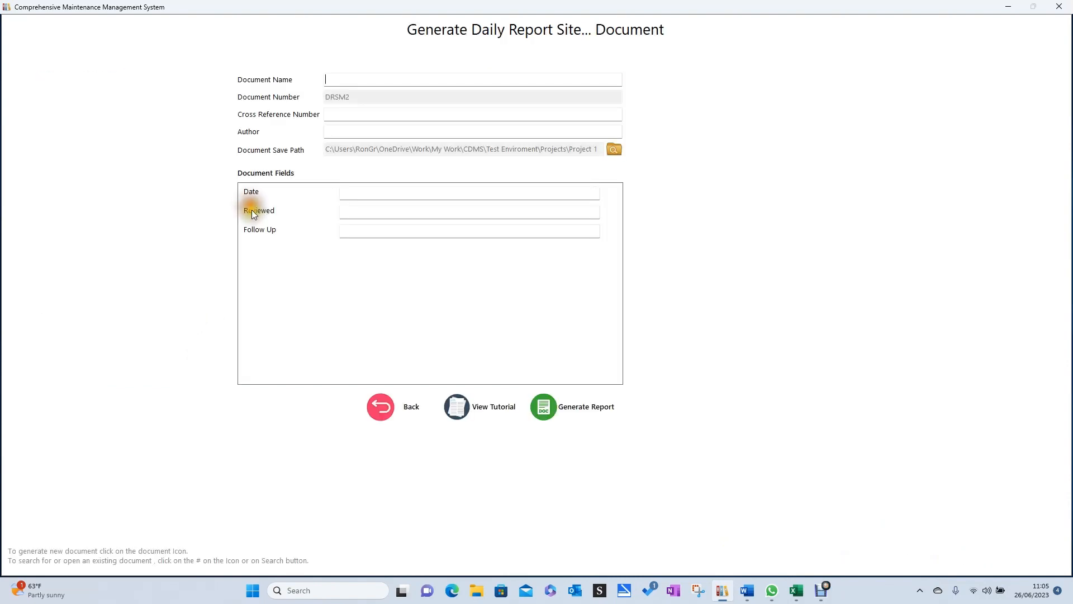
left_click(382, 406)
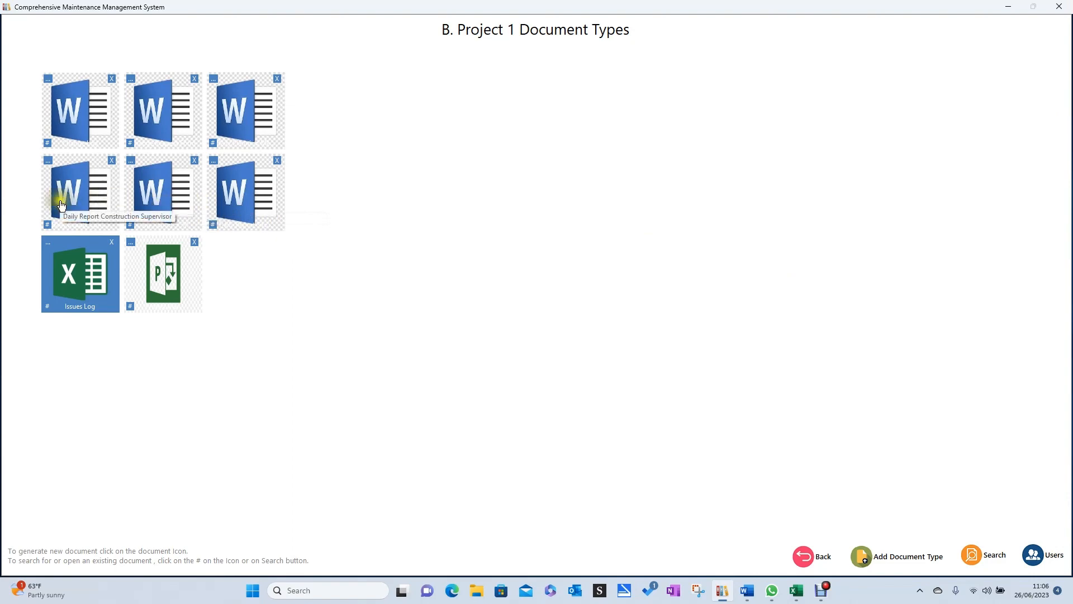
Search the B. Project 1 group for documents named "Daily" and turn on Display Latest Version.
left_click(213, 226)
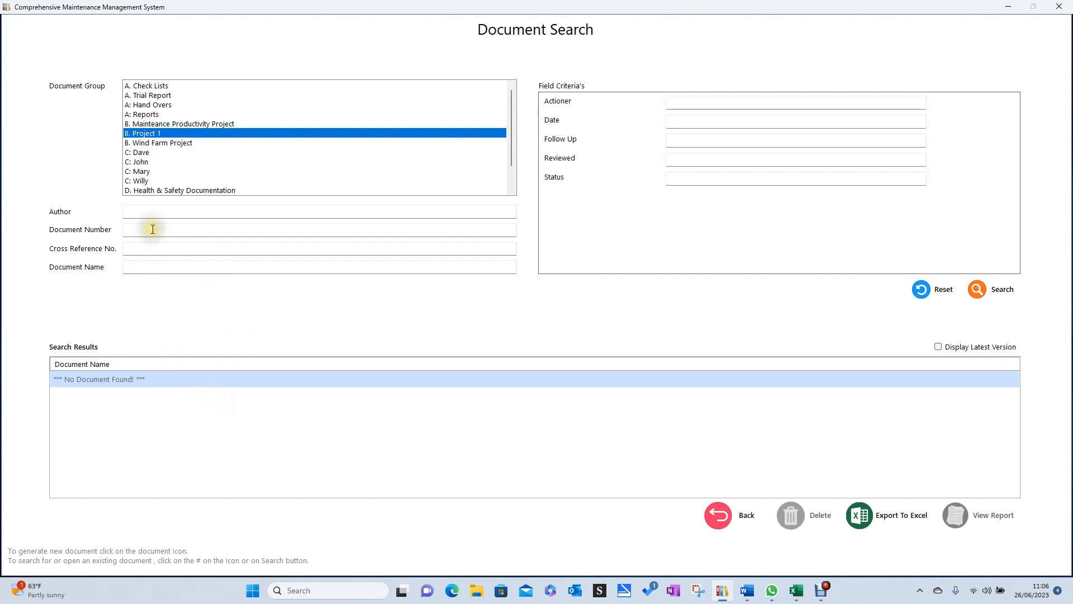
left_click(151, 268)
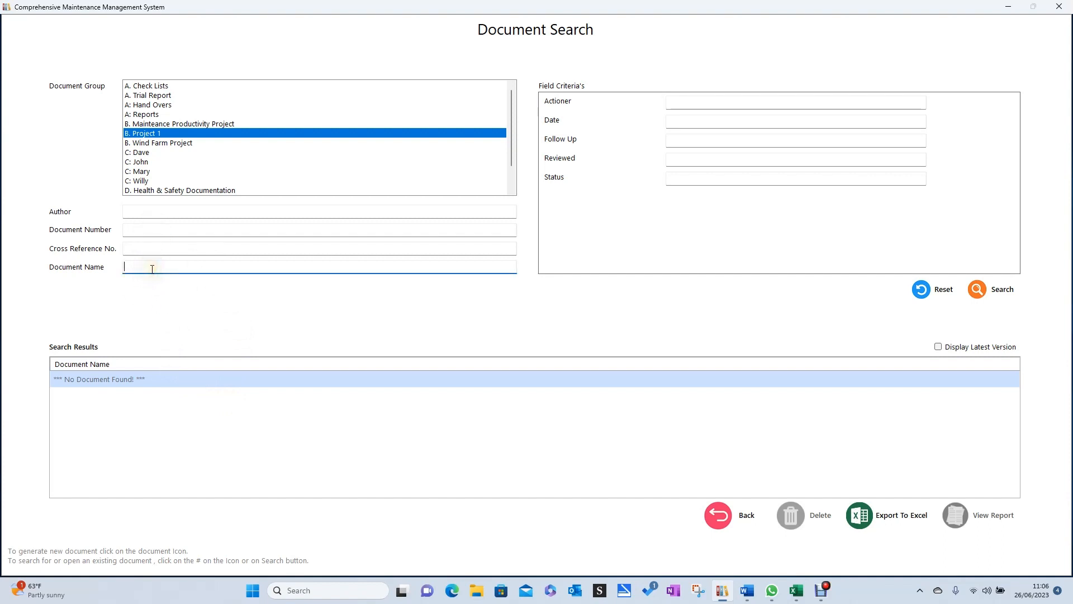
type("Daily")
left_click(988, 287)
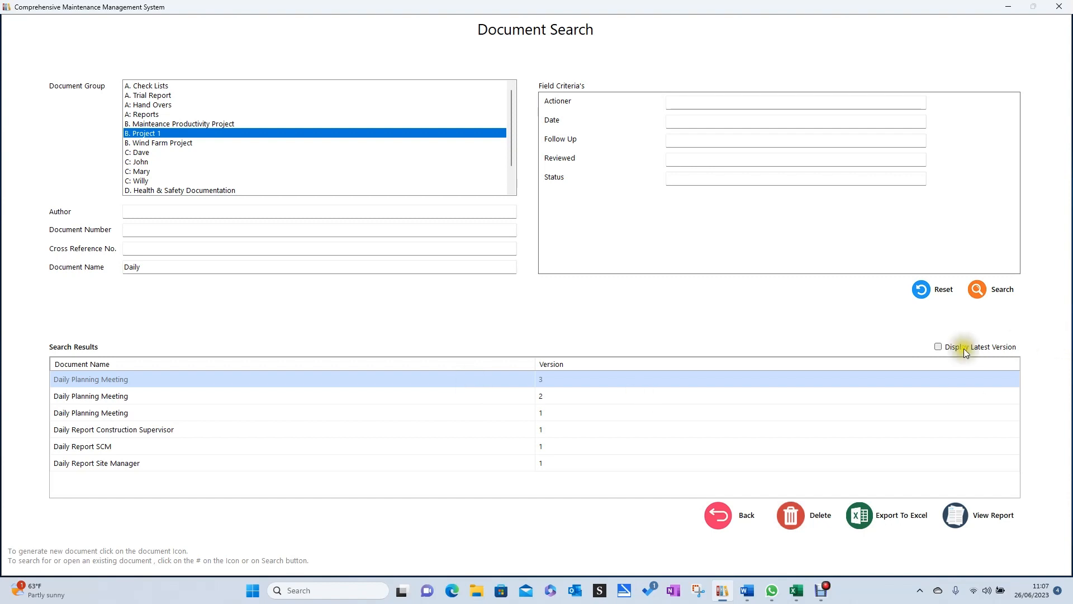
left_click(936, 346)
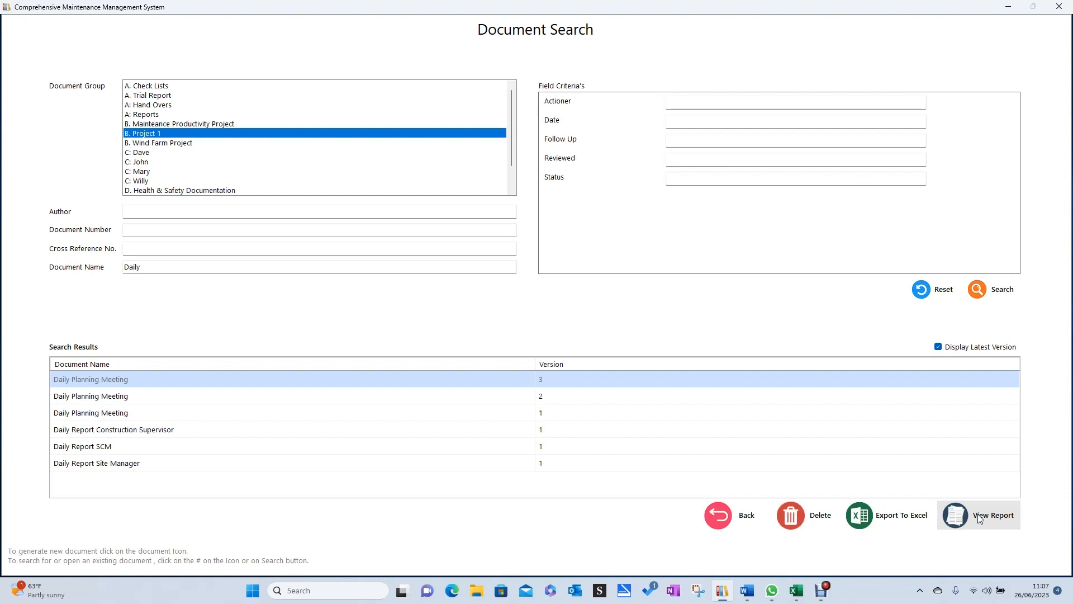
Open version 3 of Daily Planning Meeting and add an empty row at the end of its minutes table.
scroll(491, 408, "down", 5)
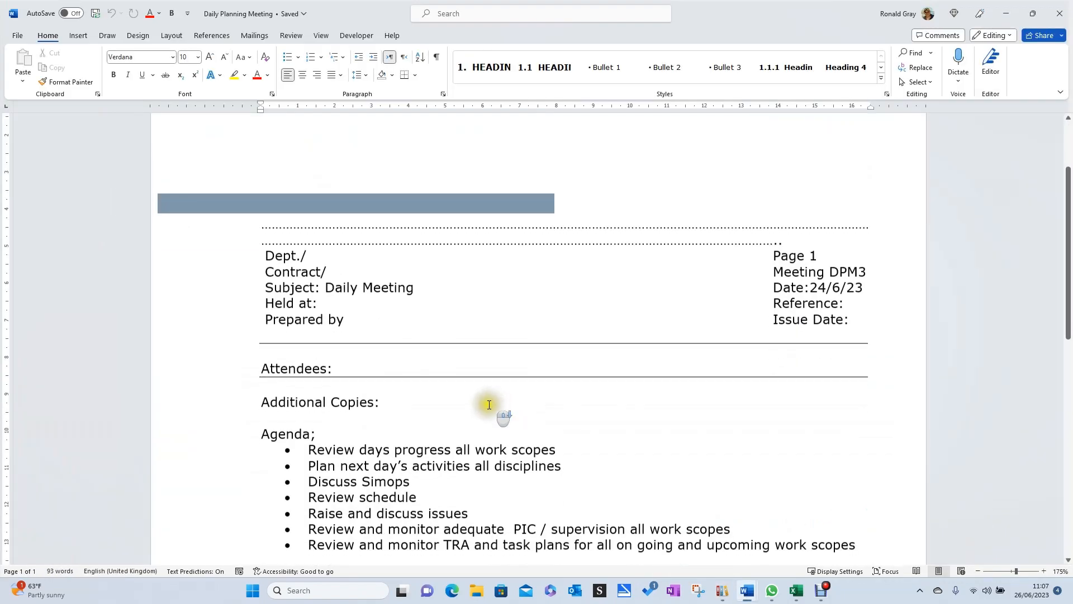
scroll(479, 412, "down", 1)
left_click(908, 354)
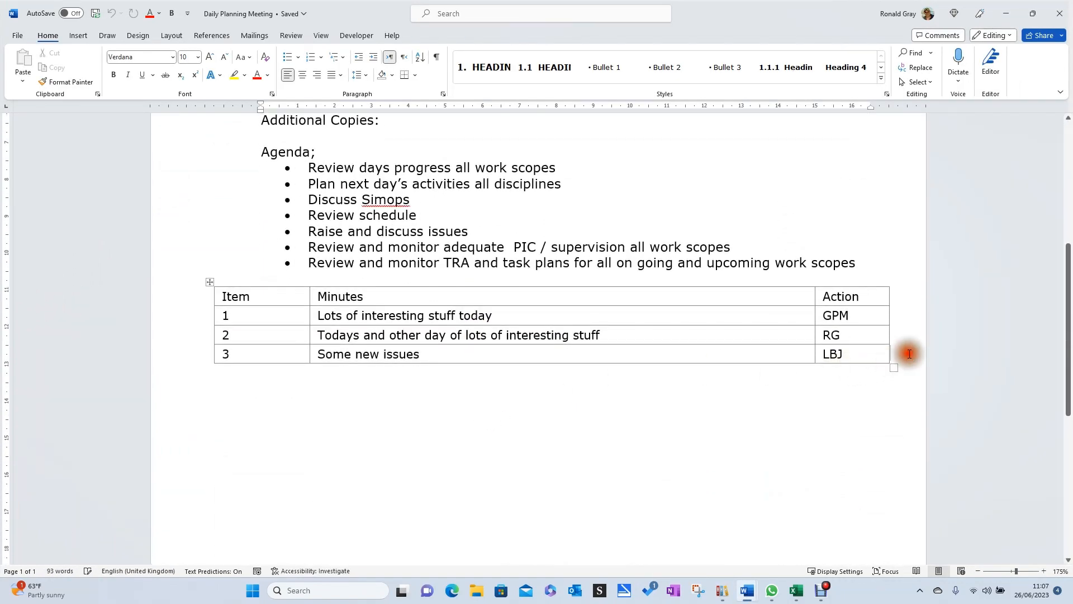
key("Return")
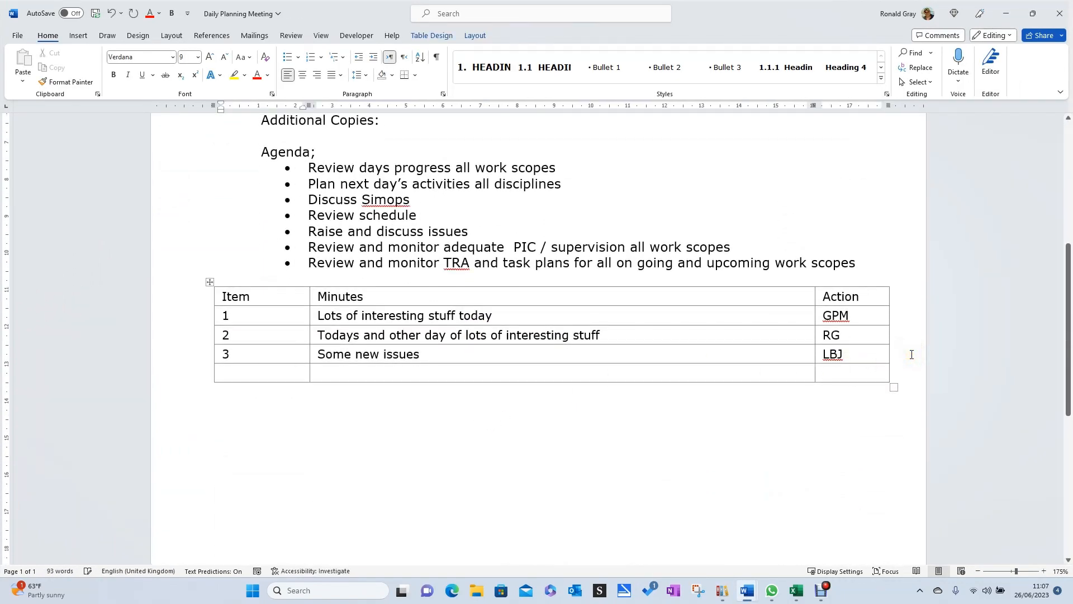
Fill the empty last row of the minutes table with item "5" and the minutes text "New issues of the day".
type("5")
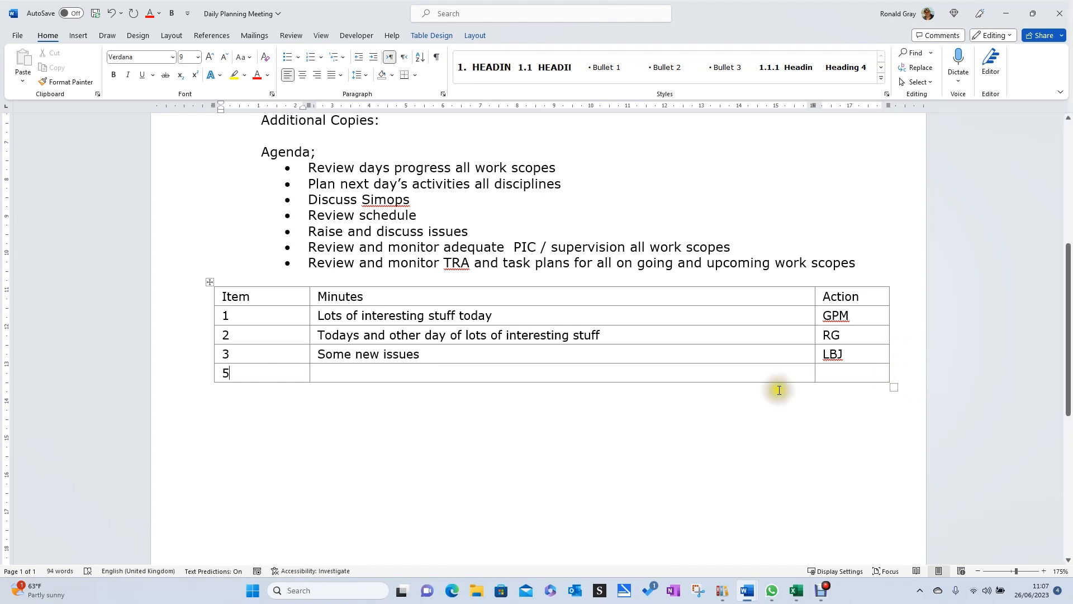
left_click(348, 374)
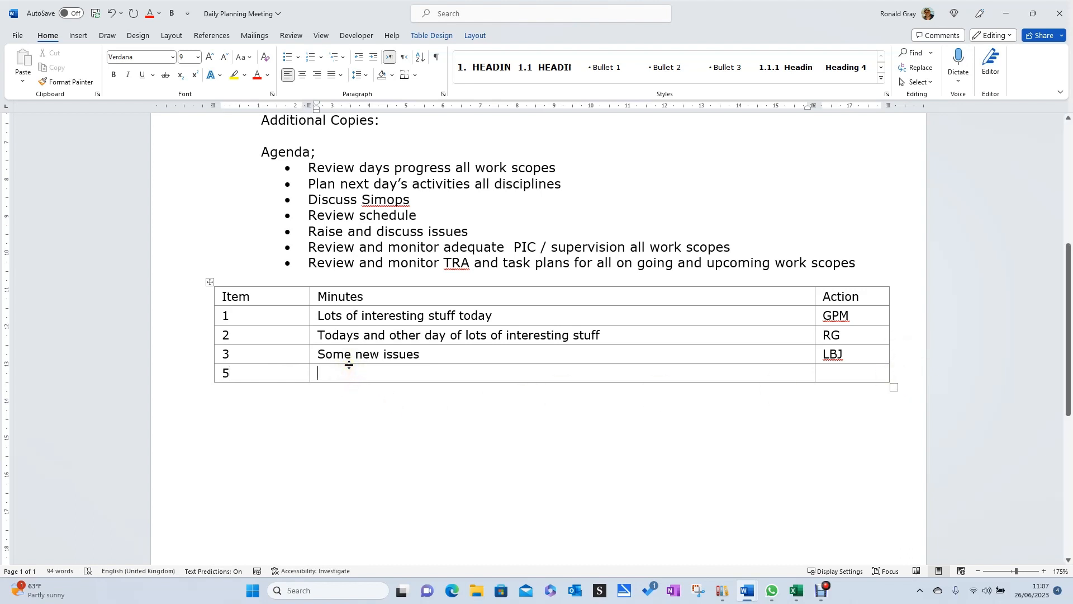
type("New issues of the day")
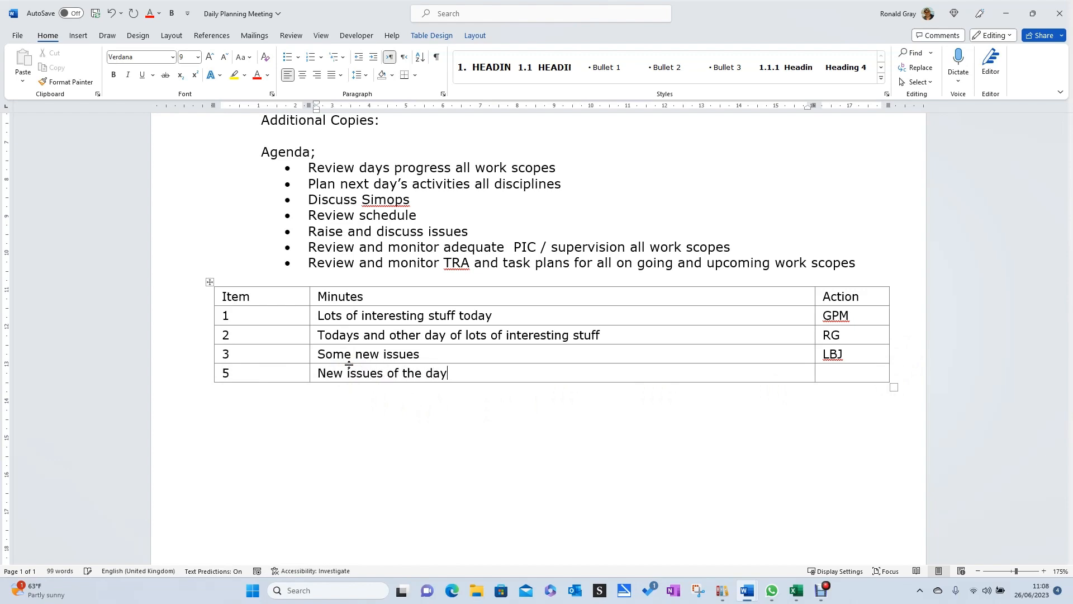
Close the Daily Planning Meeting minutes, saving the changes as a new version of the document.
scroll(508, 333, "up", 5)
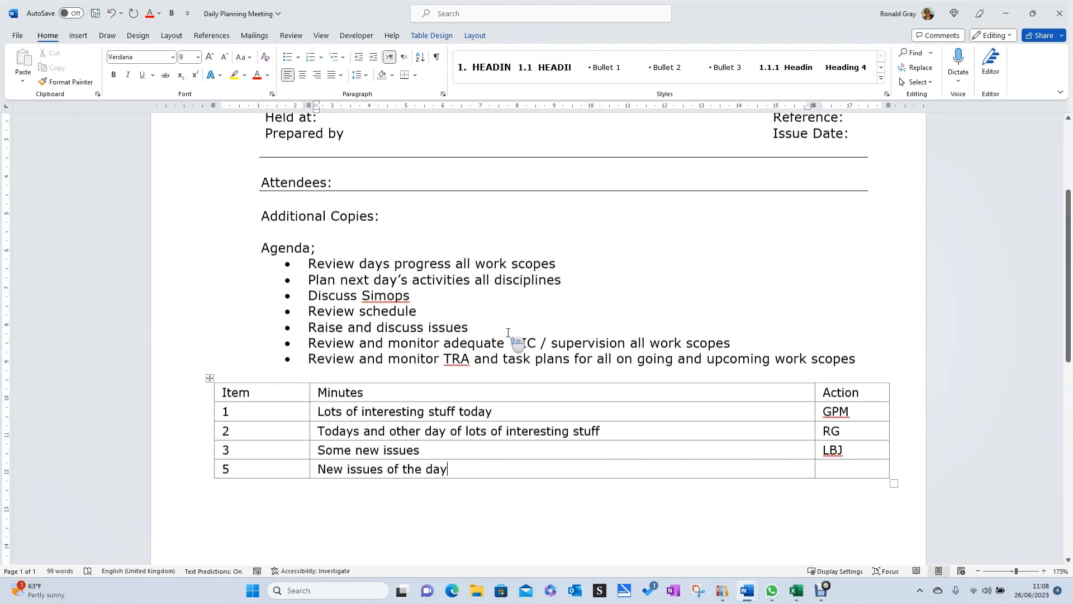
scroll(508, 332, "up", 3)
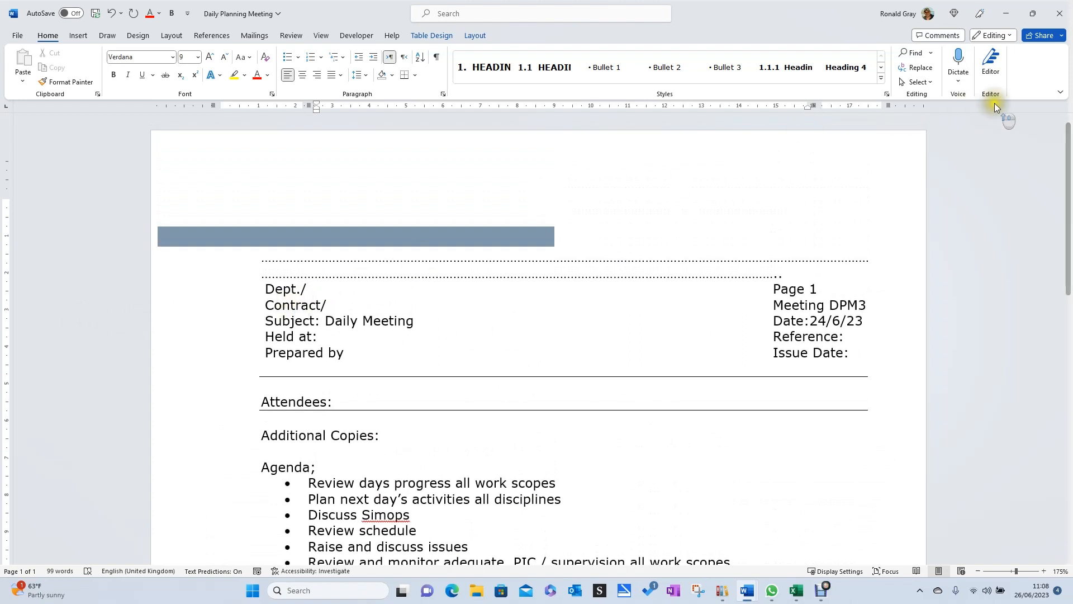
left_click(1061, 16)
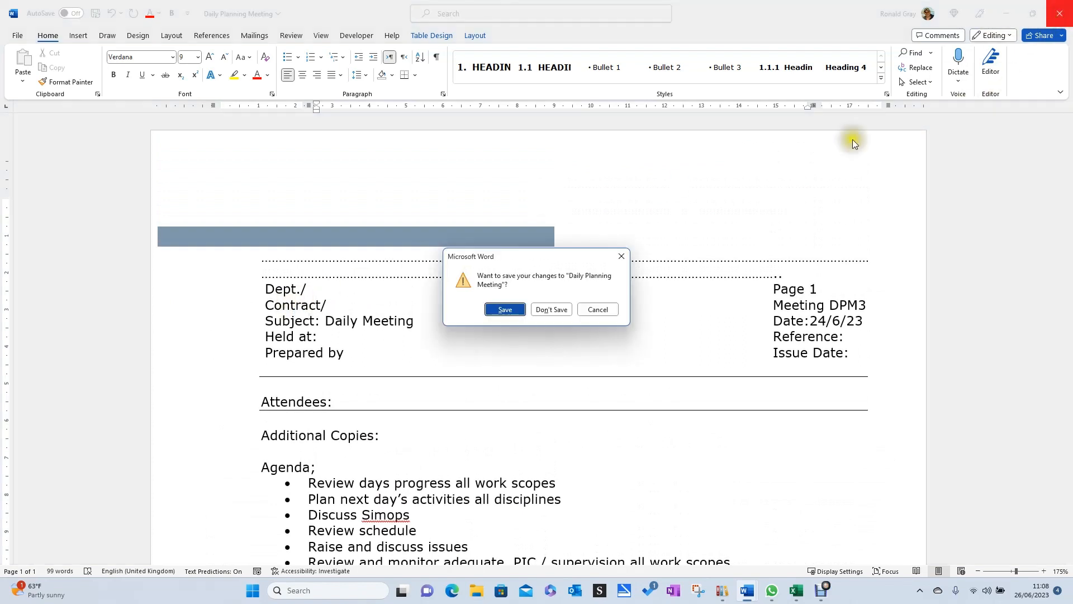
left_click(504, 310)
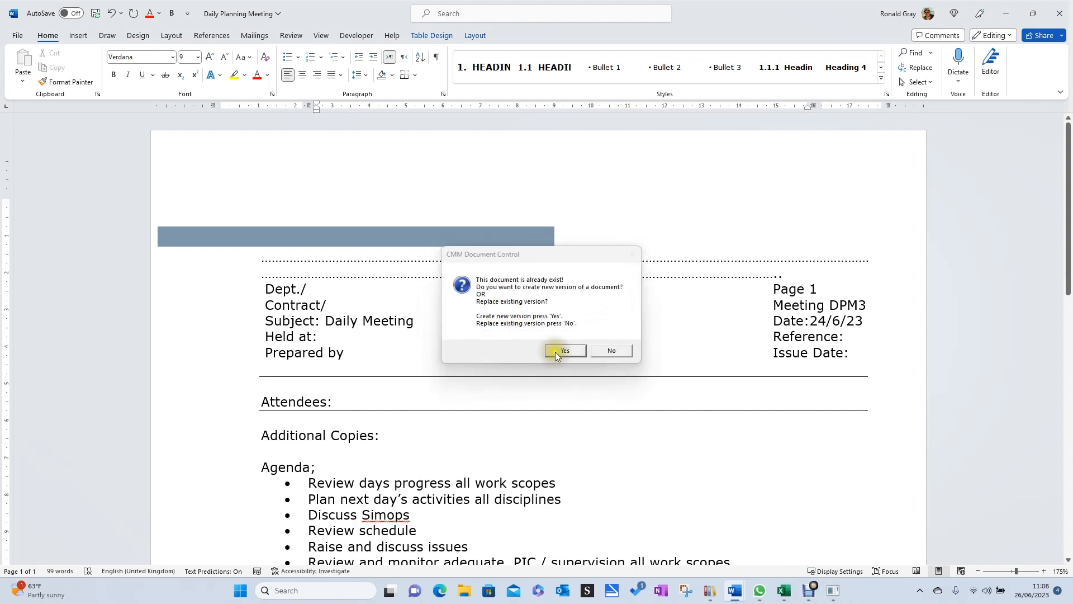
left_click(561, 351)
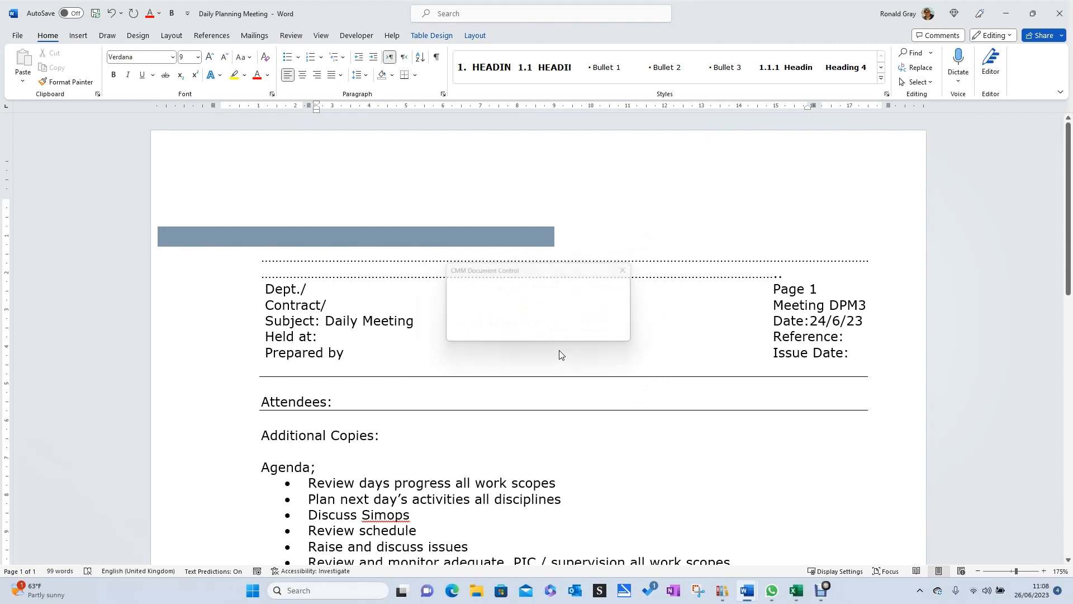
left_click(609, 333)
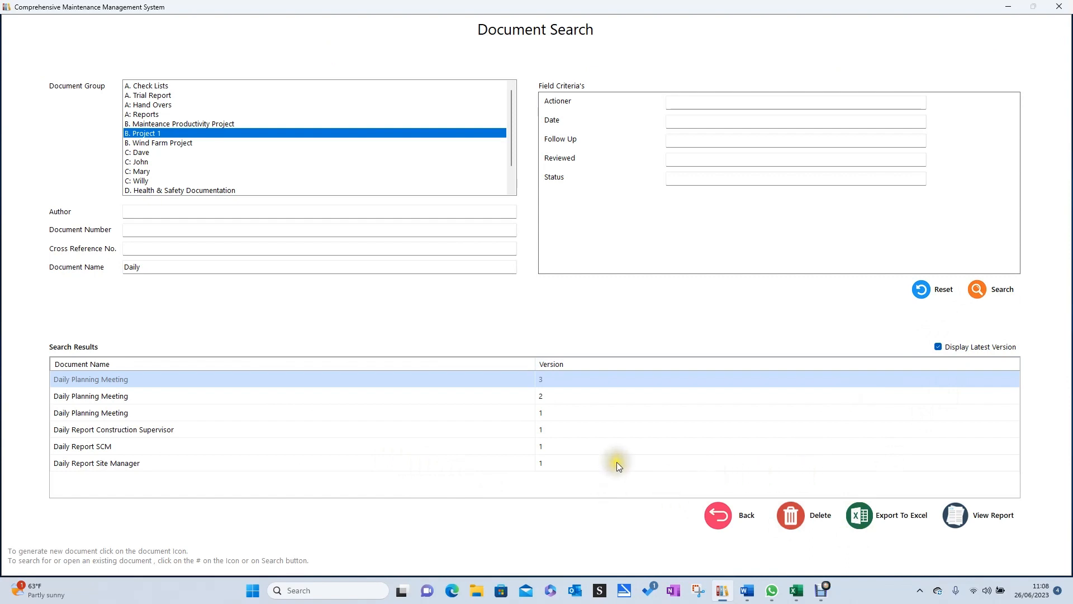
Reset the search criteria, search all documents of the B. Project 1 group and look through the listed documents and versions.
left_click(939, 293)
left_click(1006, 289)
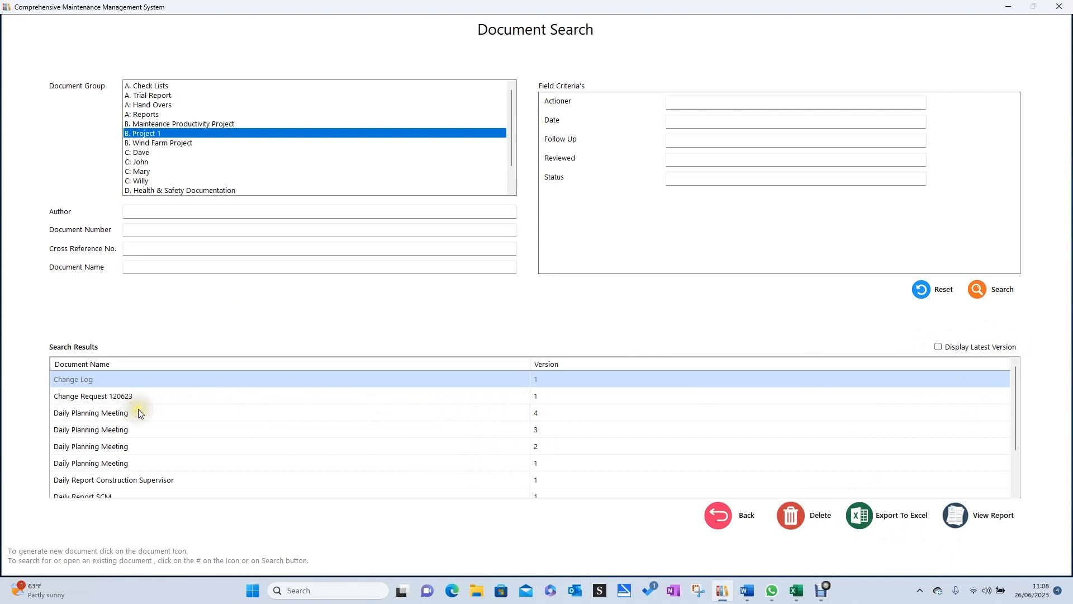
scroll(143, 417, "down", 2)
scroll(213, 414, "up", 2)
scroll(302, 372, "down", 2)
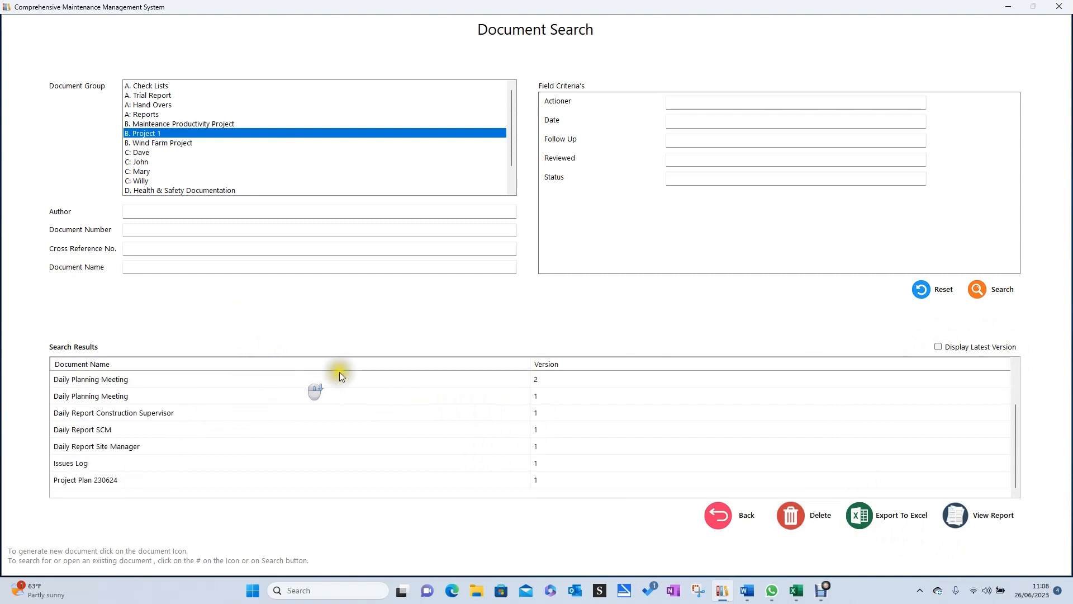
scroll(335, 404, "up", 2)
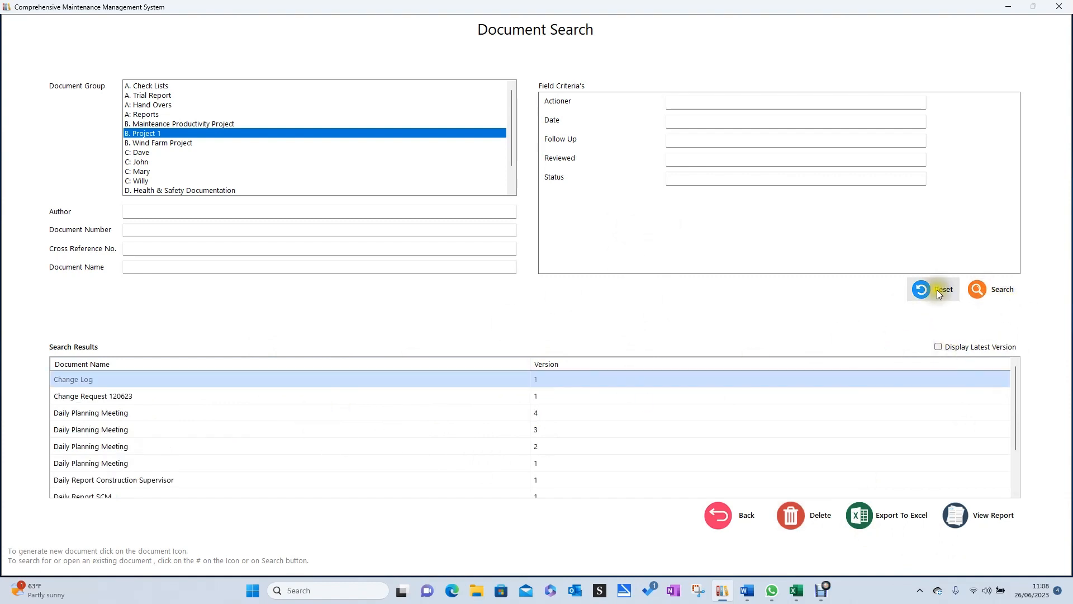
Reset the search and find the B. Project 1 documents with Reviewed set to "No".
left_click(920, 290)
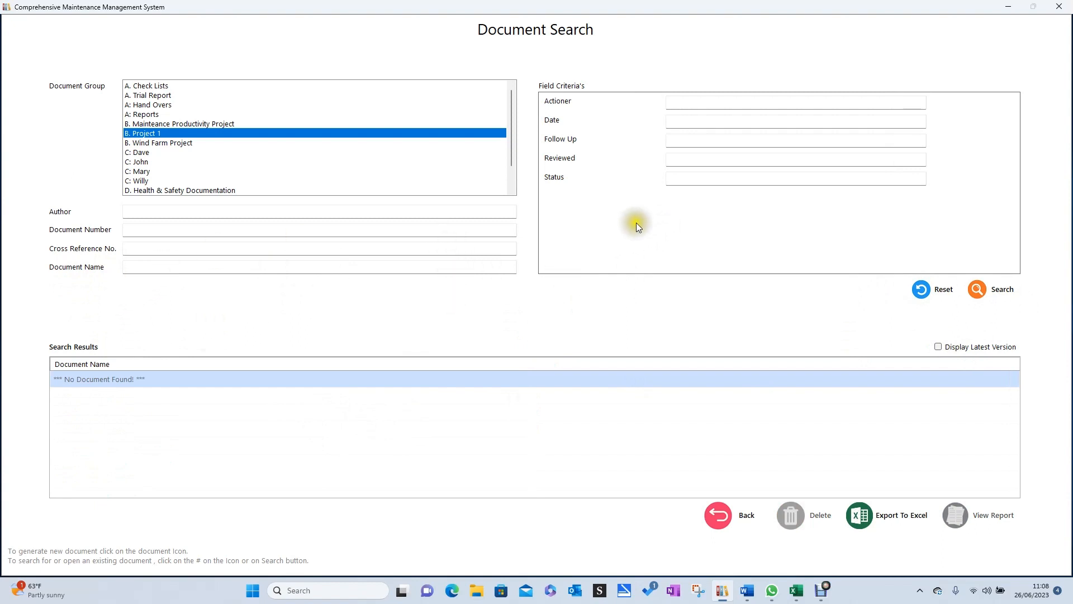
left_click(711, 160)
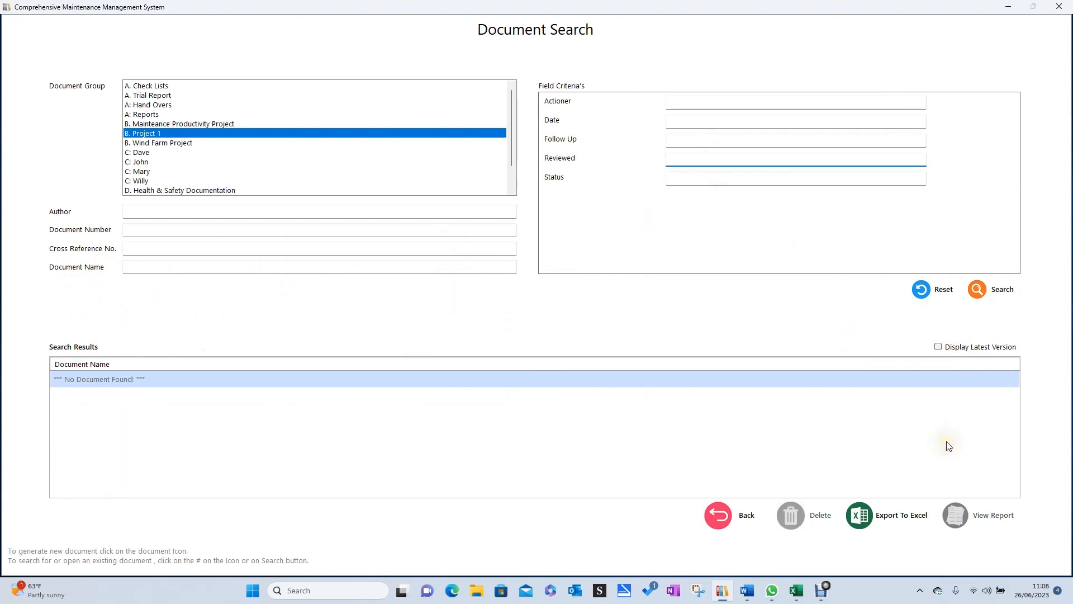
type("No")
left_click(979, 291)
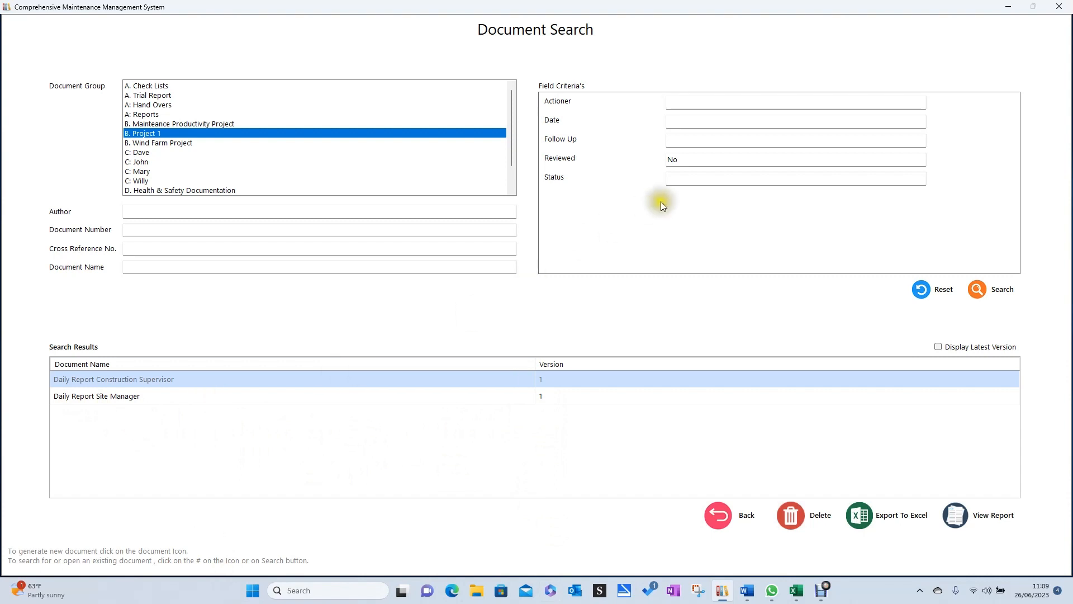
Clear the Reviewed criterion and search the project documents with Status set to "Complete".
left_click(702, 162)
key("BackSpace")
key("BackSpace")
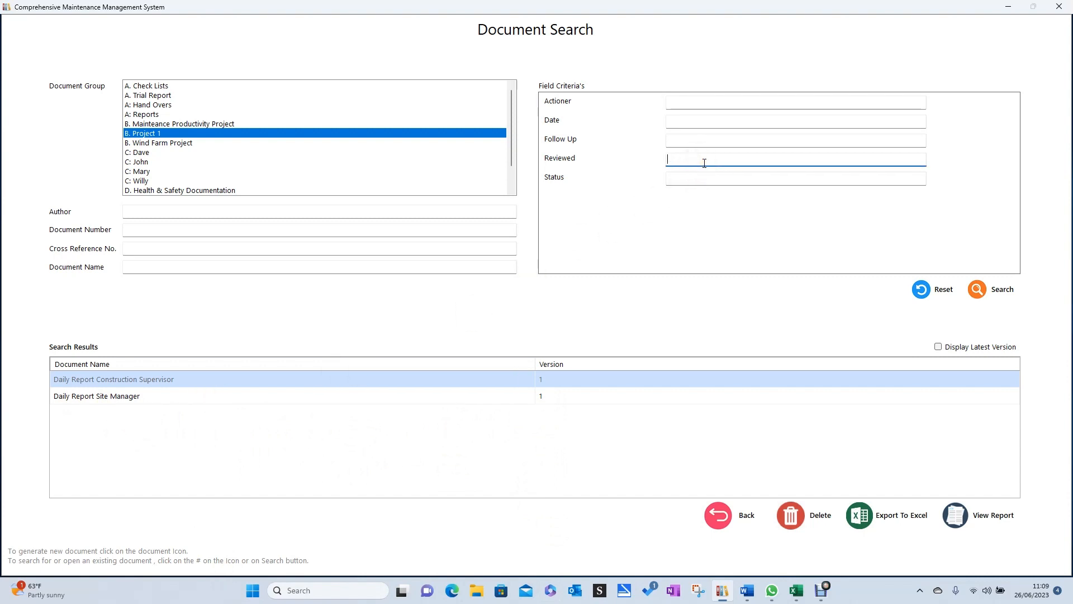
left_click(704, 178)
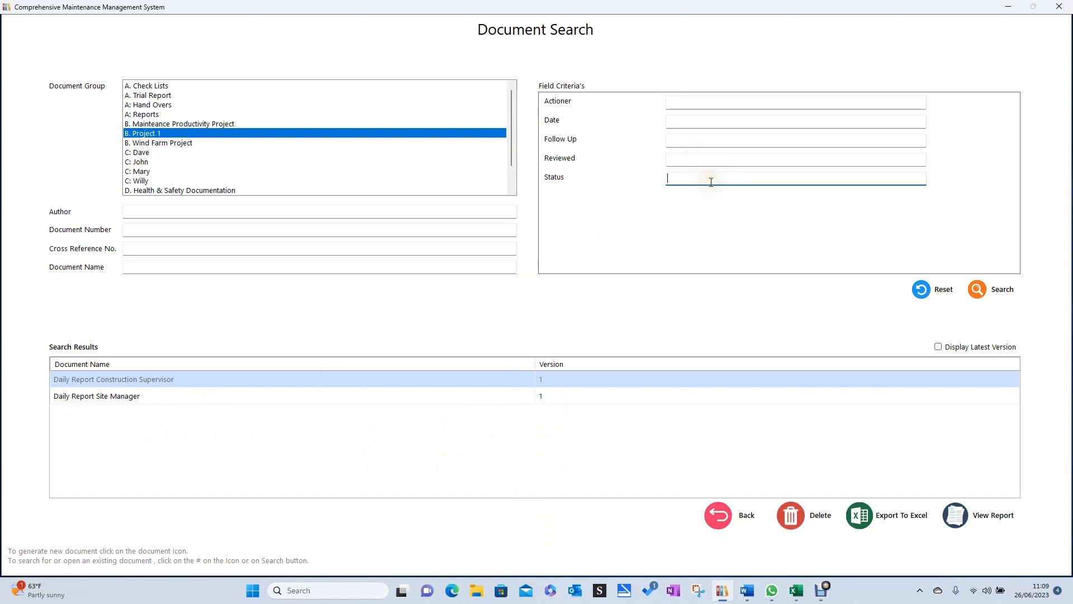
type("Complete")
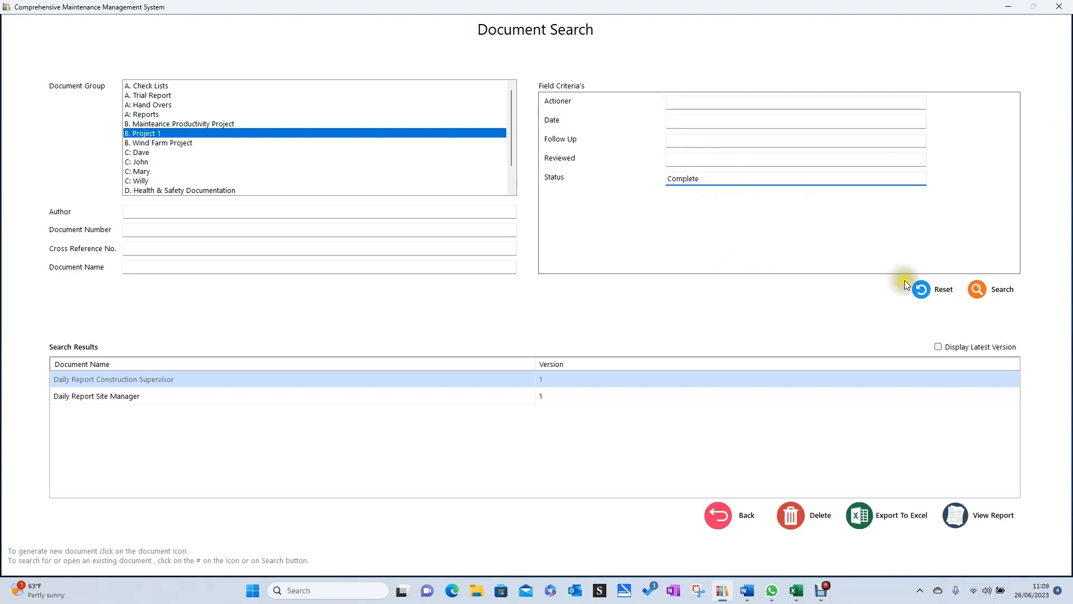
left_click(984, 289)
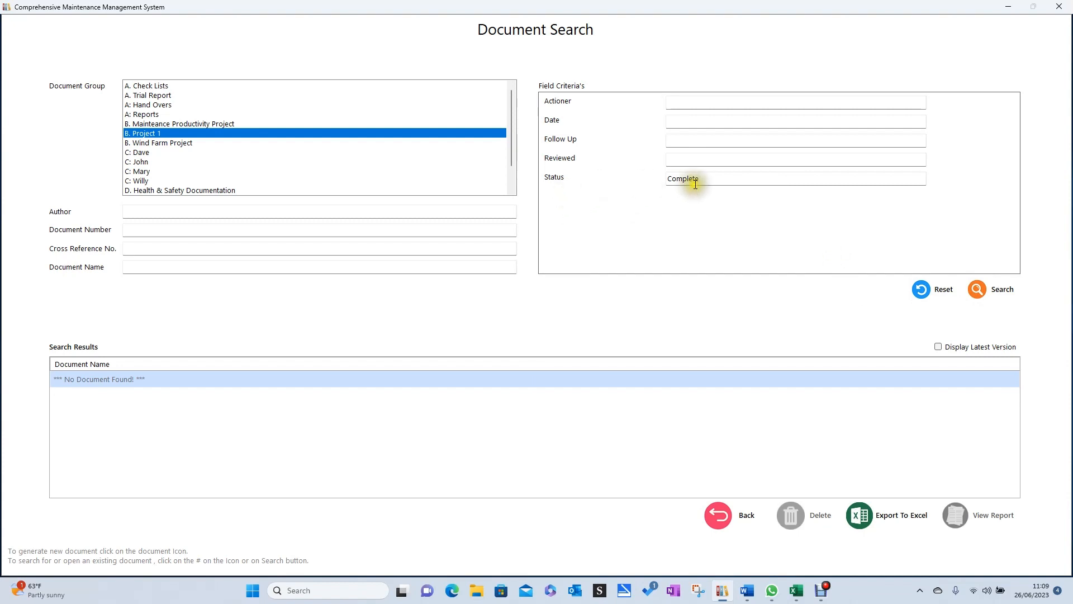
Replace the Status criterion with "In", search the project documents again and select the listed change request.
left_click(722, 176)
key("BackSpace")
key("BackSpace")
key("BackSpace")
key("BackSpace")
key("BackSpace")
key("BackSpace")
key("BackSpace")
key("BackSpace")
type("In")
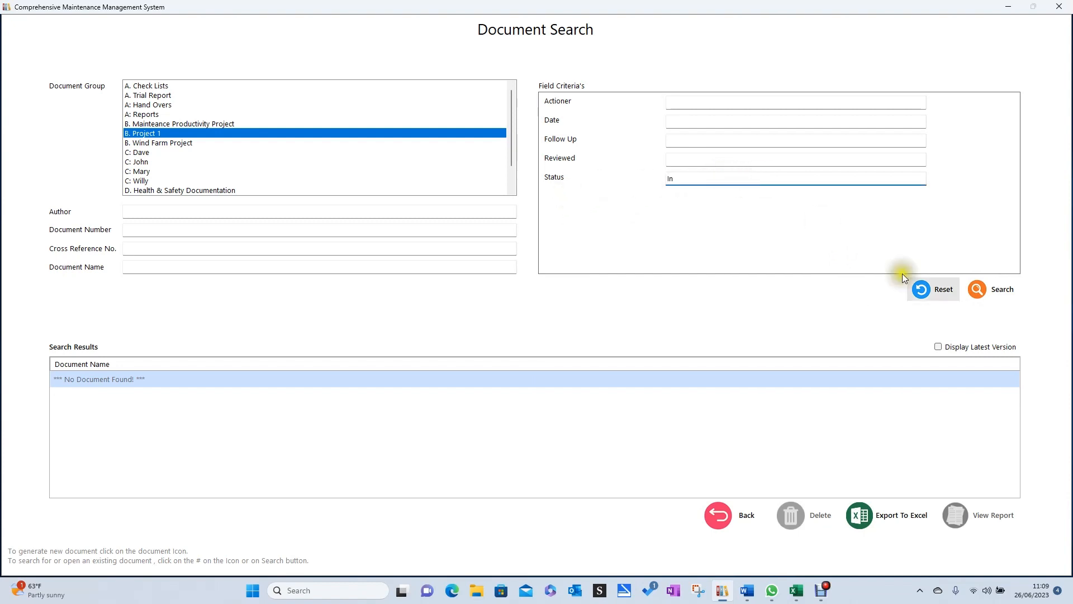
left_click(989, 292)
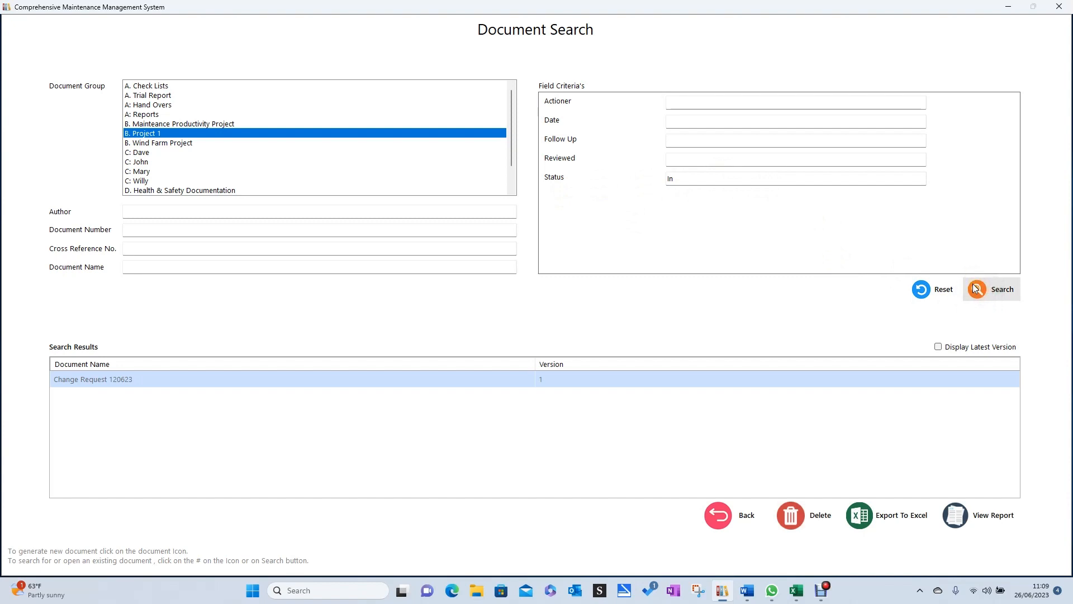
left_click(286, 384)
Clear the Status criterion, search the project documents with Follow Up set to "Yes" and select the listed daily report.
left_click(685, 178)
key("BackSpace")
key("BackSpace")
left_click(684, 145)
type("Yes")
left_click(990, 293)
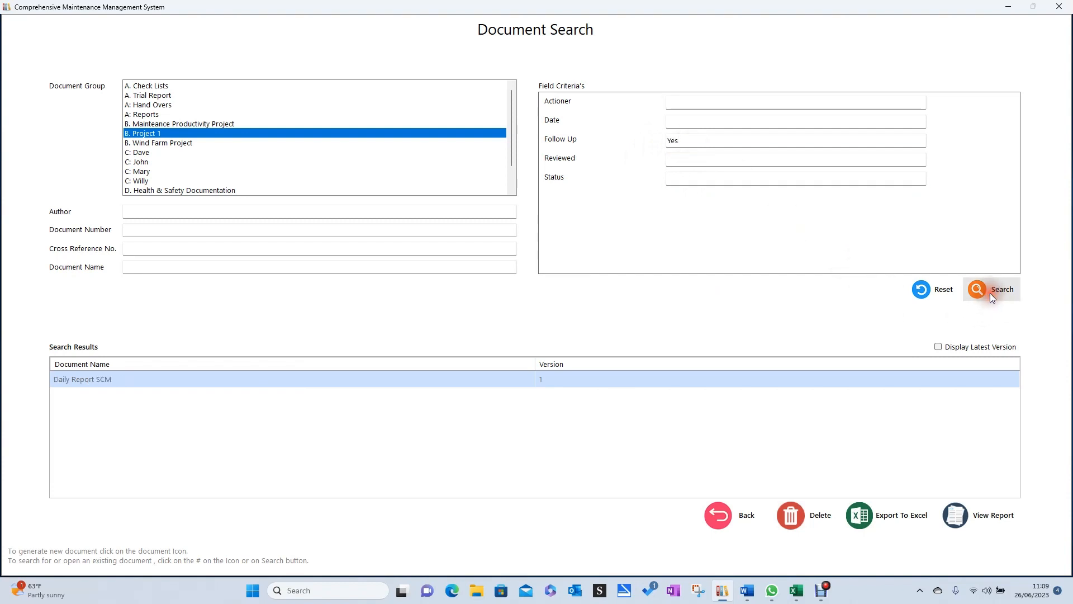
left_click(312, 379)
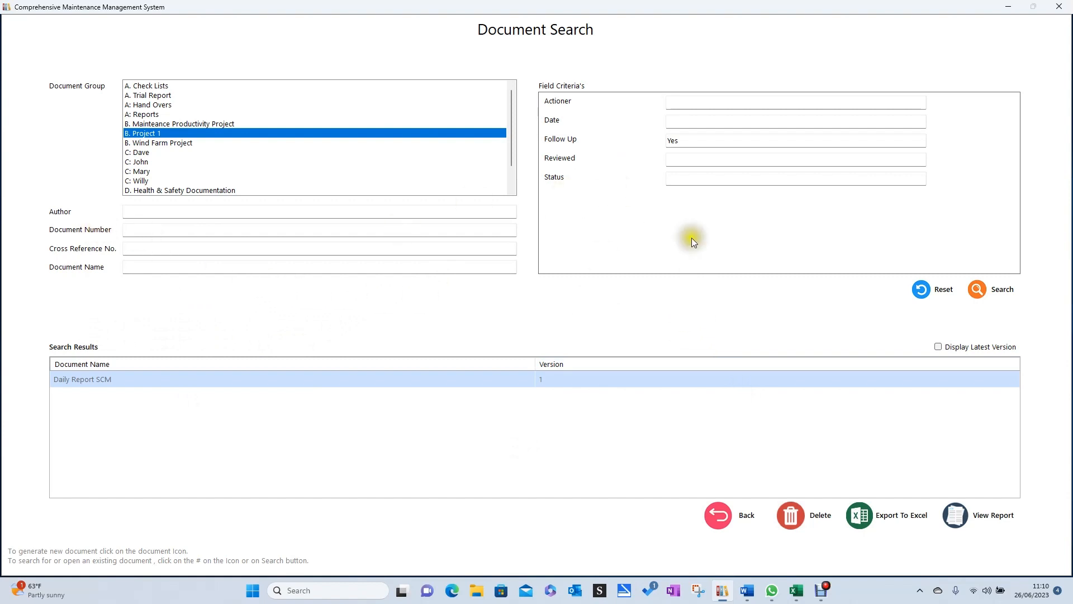
left_click(418, 275)
Leave the document search, return to the document groups and bring up the B. Project 1 document types.
left_click(719, 516)
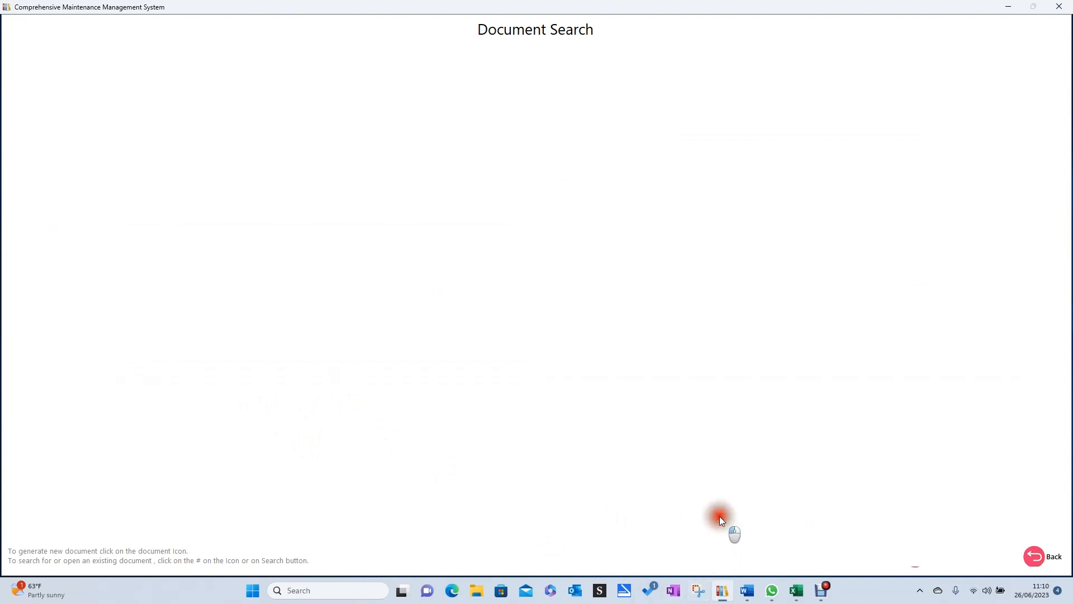
left_click(808, 559)
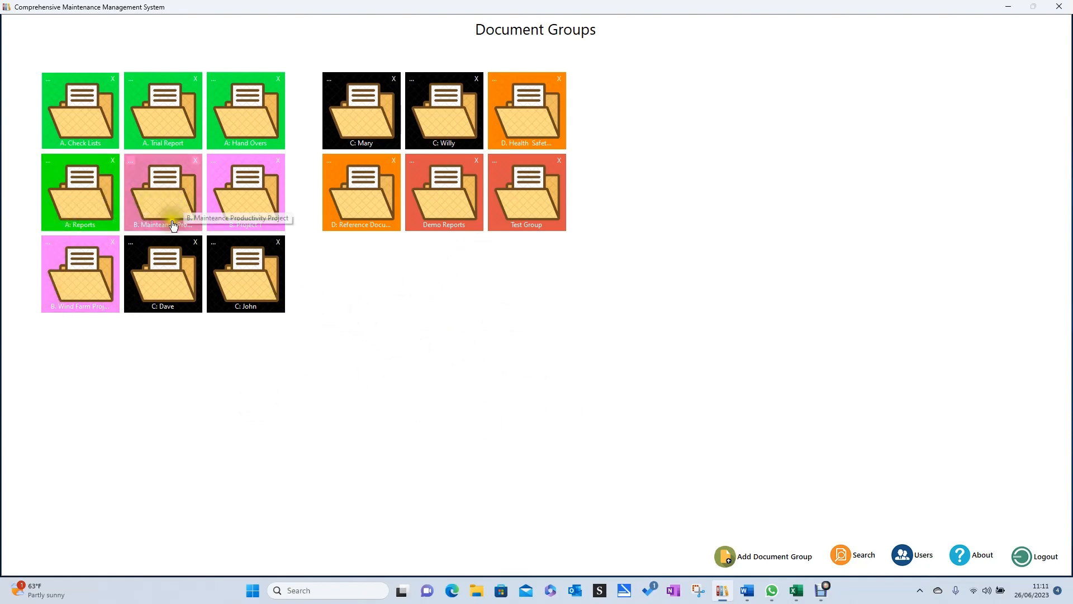
left_click(255, 203)
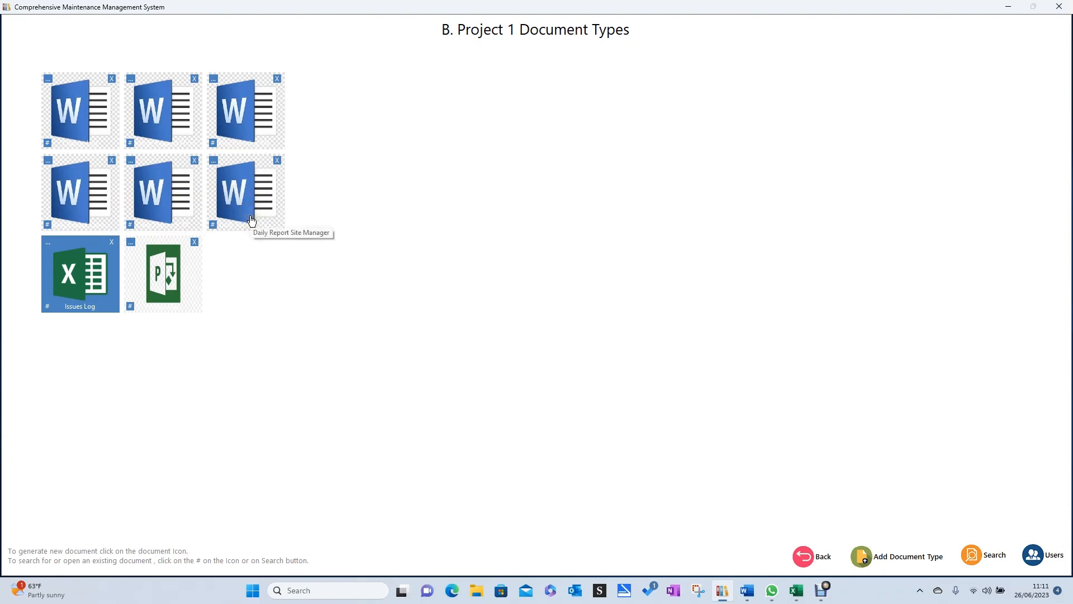
Open the settings of the Daily Report Site Manager document type, review its Type options and document path, and close them without saving.
left_click(214, 163)
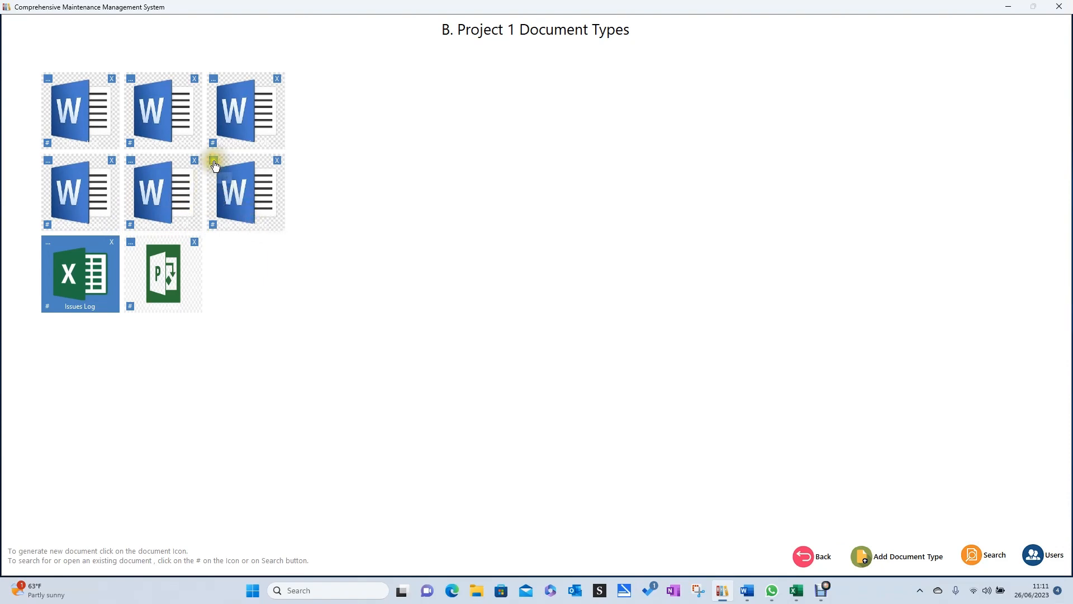
left_click(214, 163)
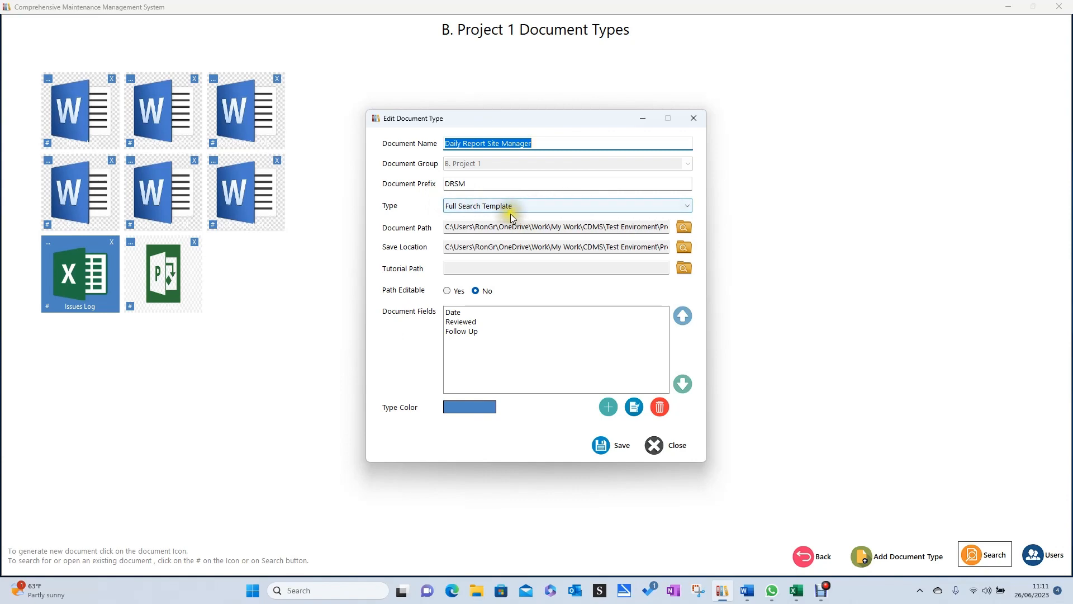
left_click(689, 206)
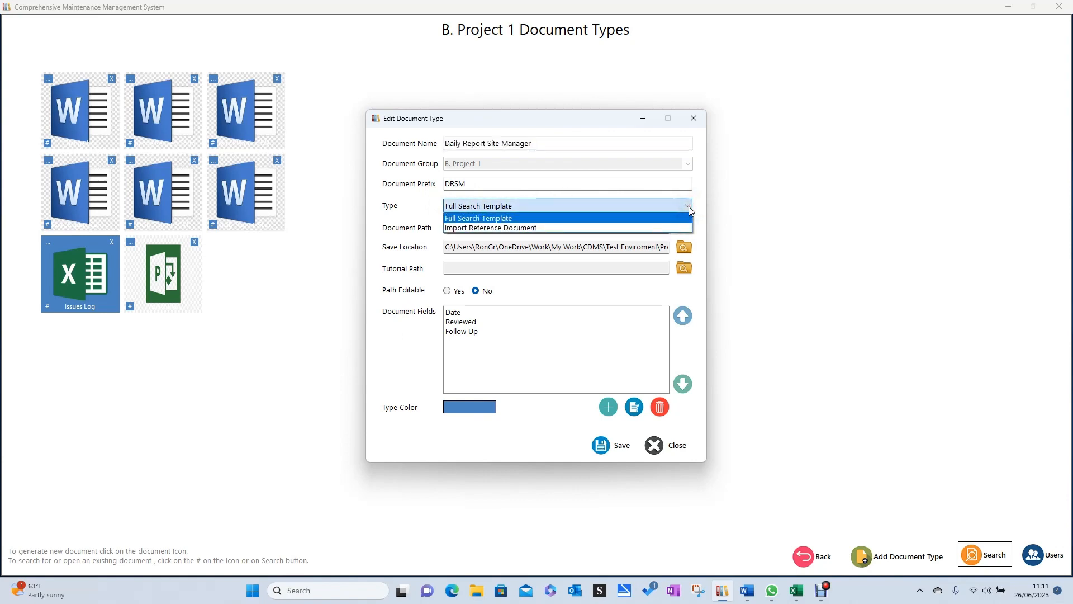
left_click(690, 210)
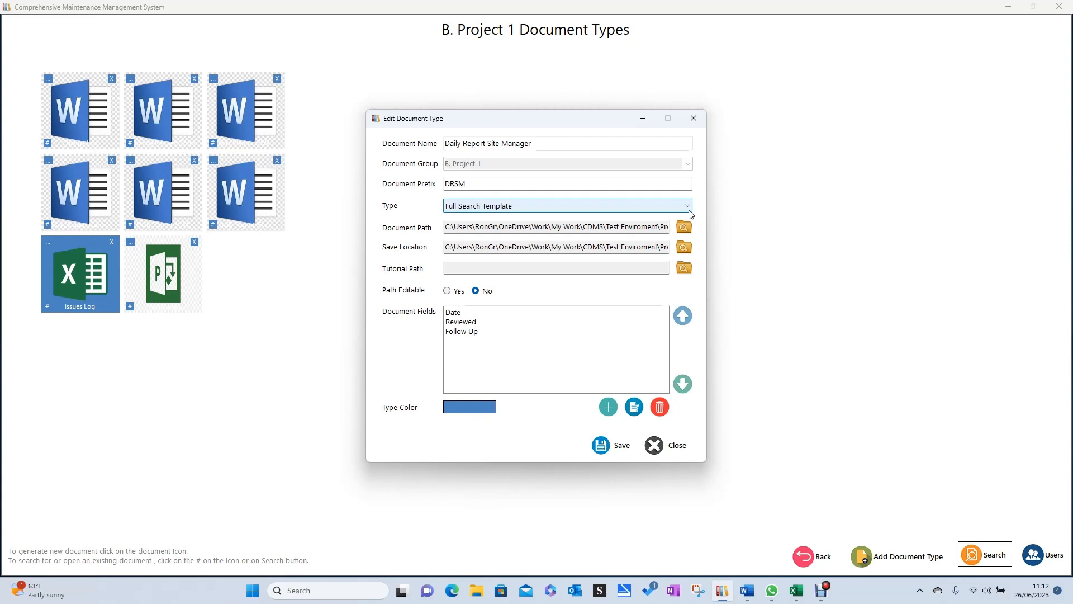
left_click(607, 227)
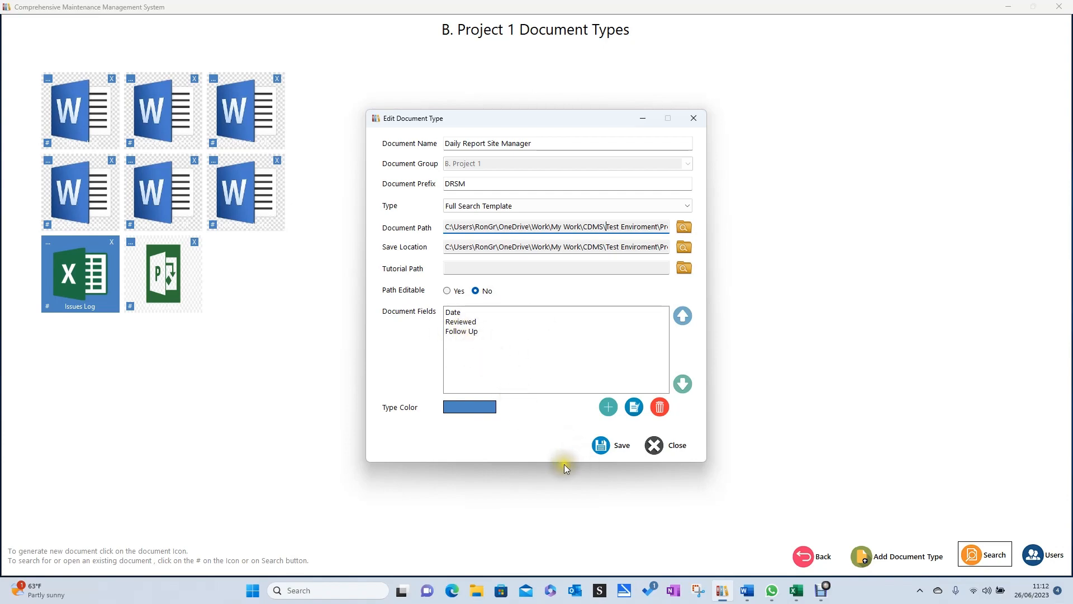
left_click(669, 447)
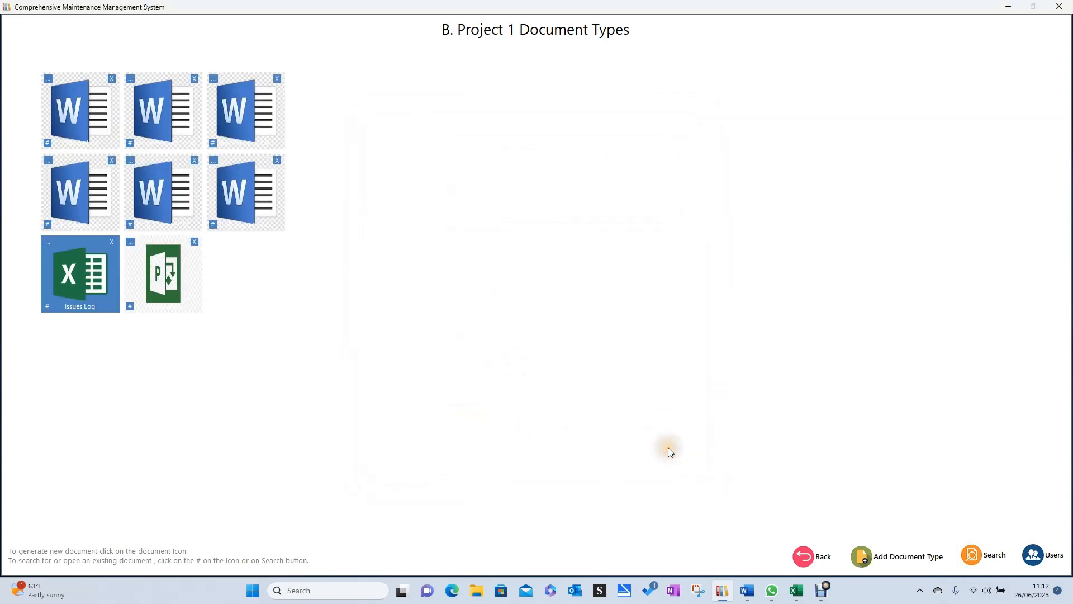
left_click(734, 249)
left_click(817, 592)
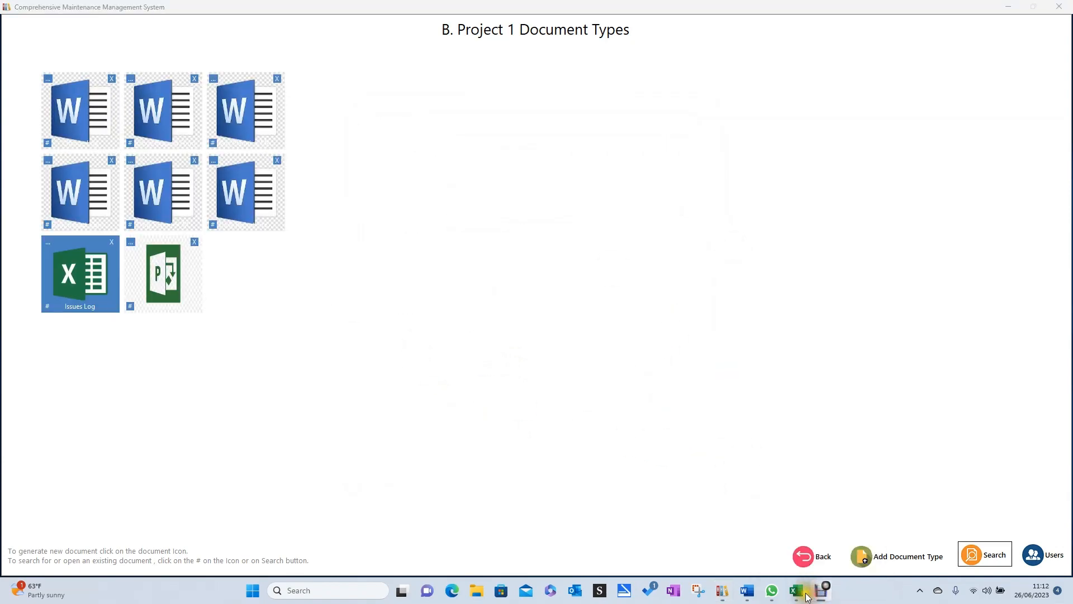